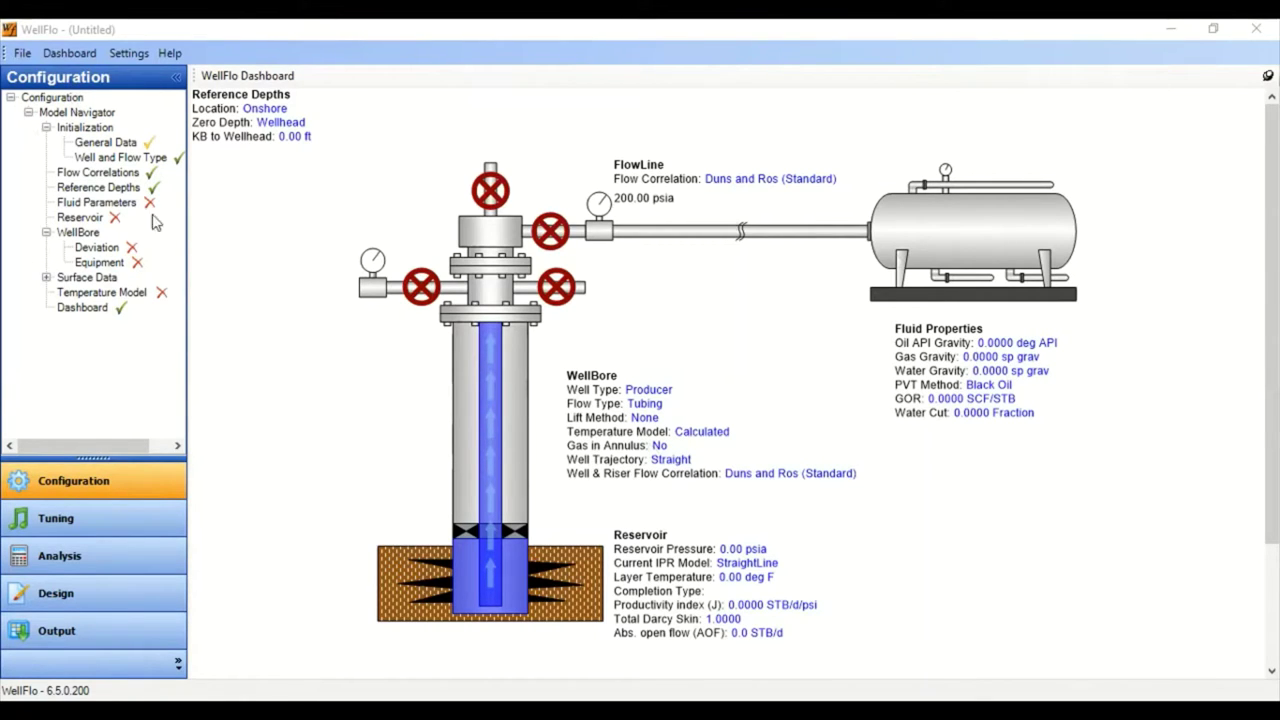
- Review the General Data form for the well and continue to the well and flow type settings
{"action": "left_click", "coordinate": [105, 143]}
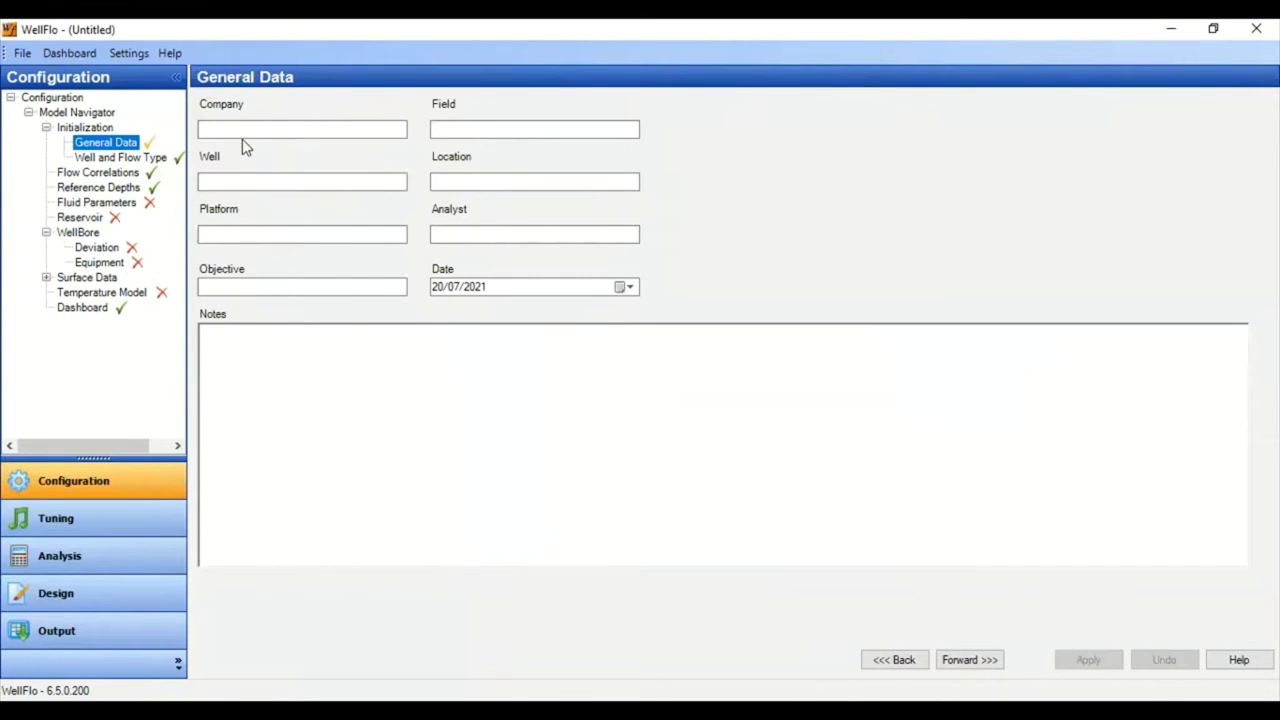
{"action": "left_click", "coordinate": [486, 129]}
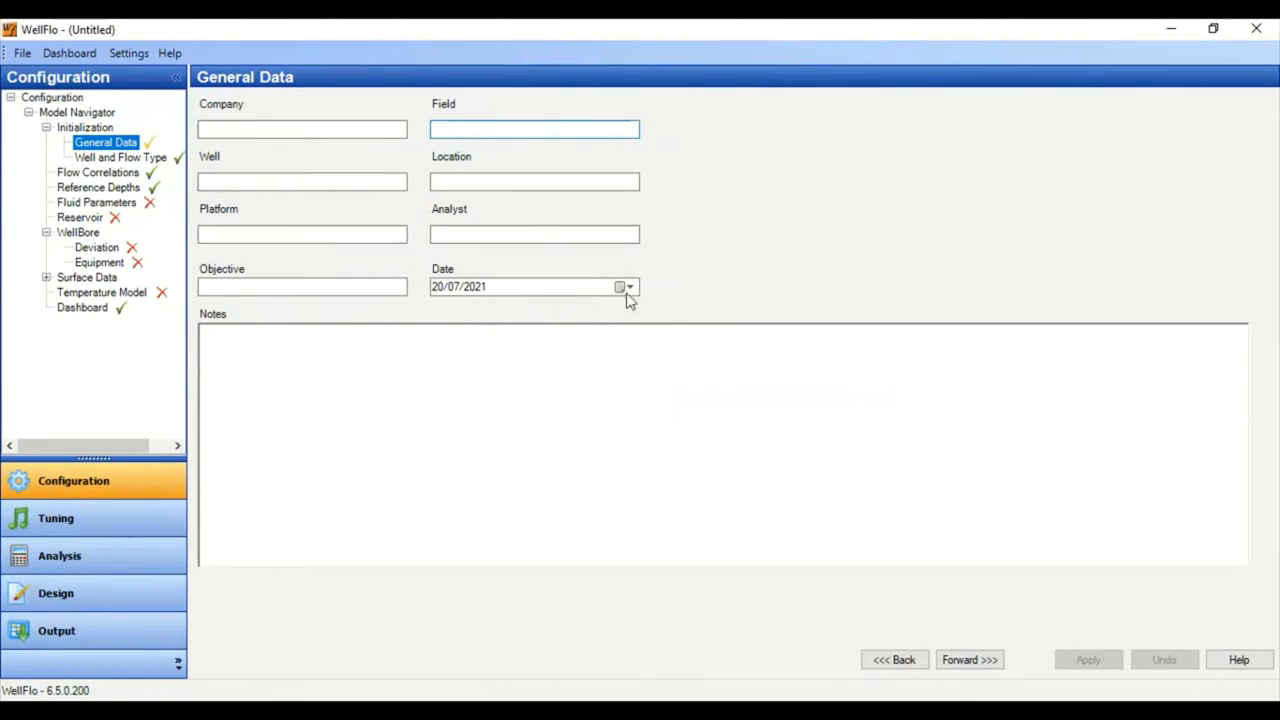
{"action": "left_click", "coordinate": [970, 658]}
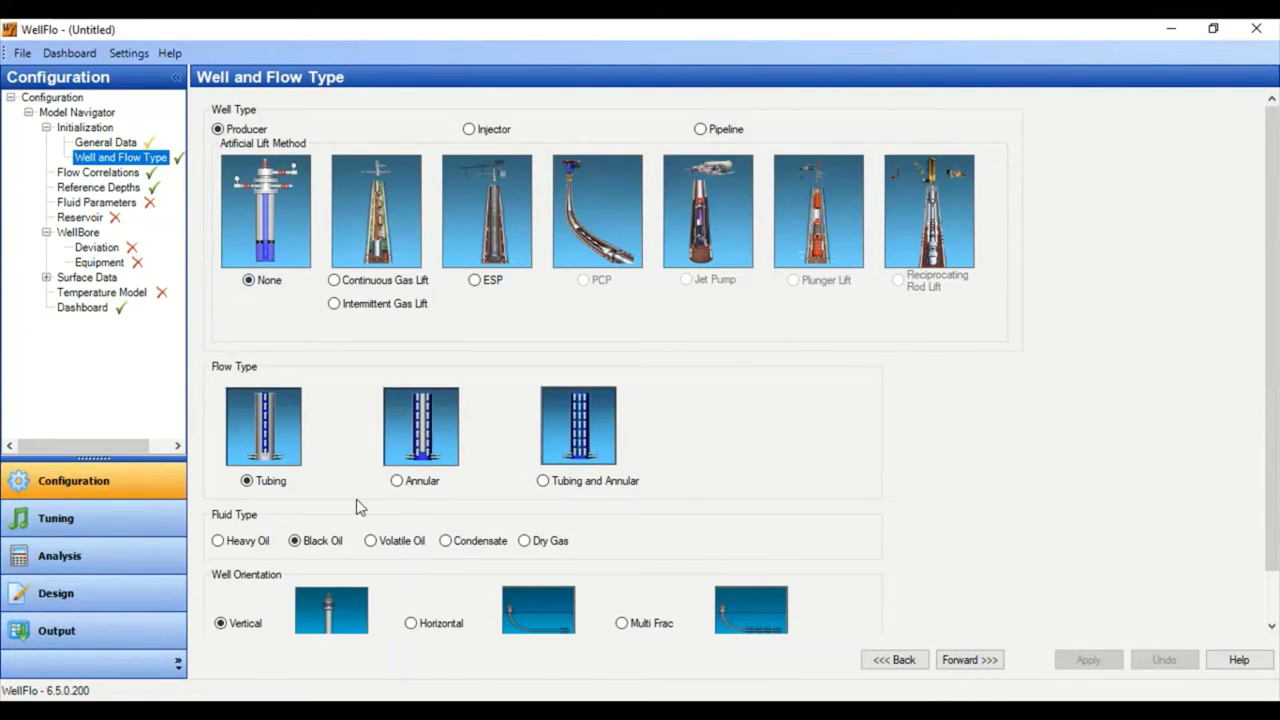
- Compare the annular and combined flow types, select Tubing flow, and apply the well and flow type settings
{"action": "left_click", "coordinate": [410, 487]}
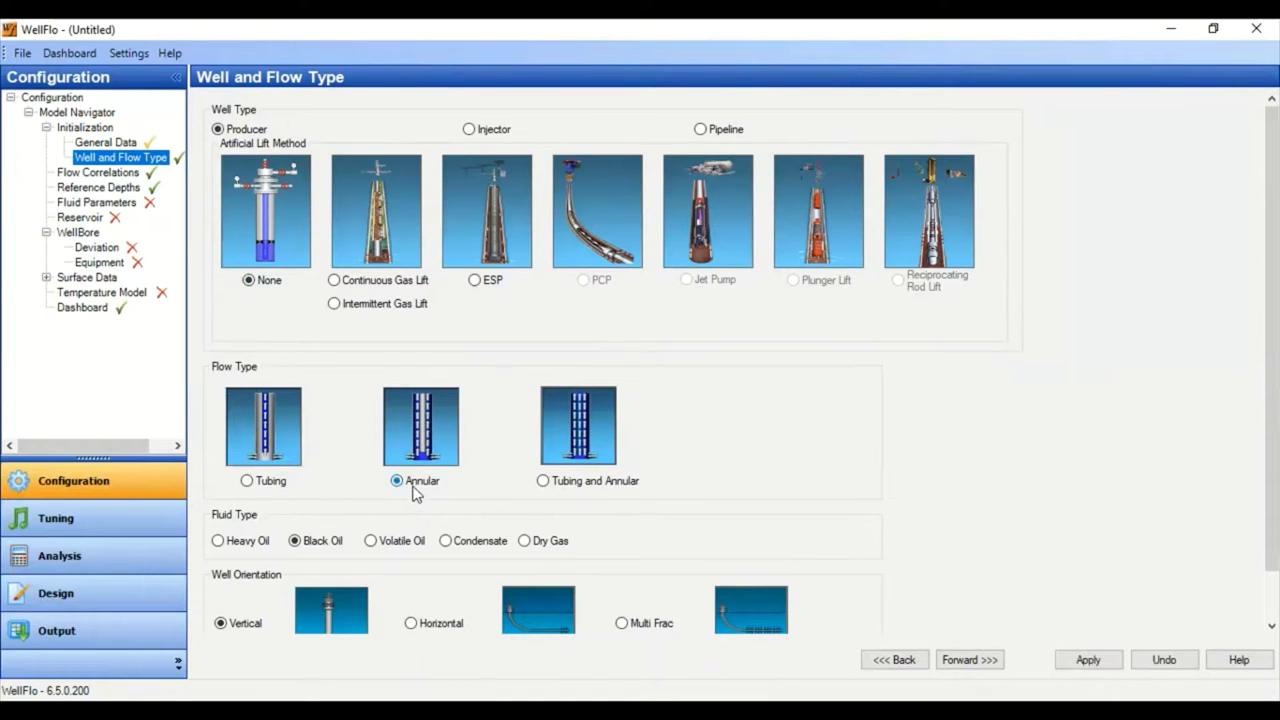
{"action": "left_click", "coordinate": [544, 481]}
{"action": "left_click", "coordinate": [276, 484]}
{"action": "scroll", "coordinate": [820, 500], "scroll_direction": "down", "scroll_amount": 2}
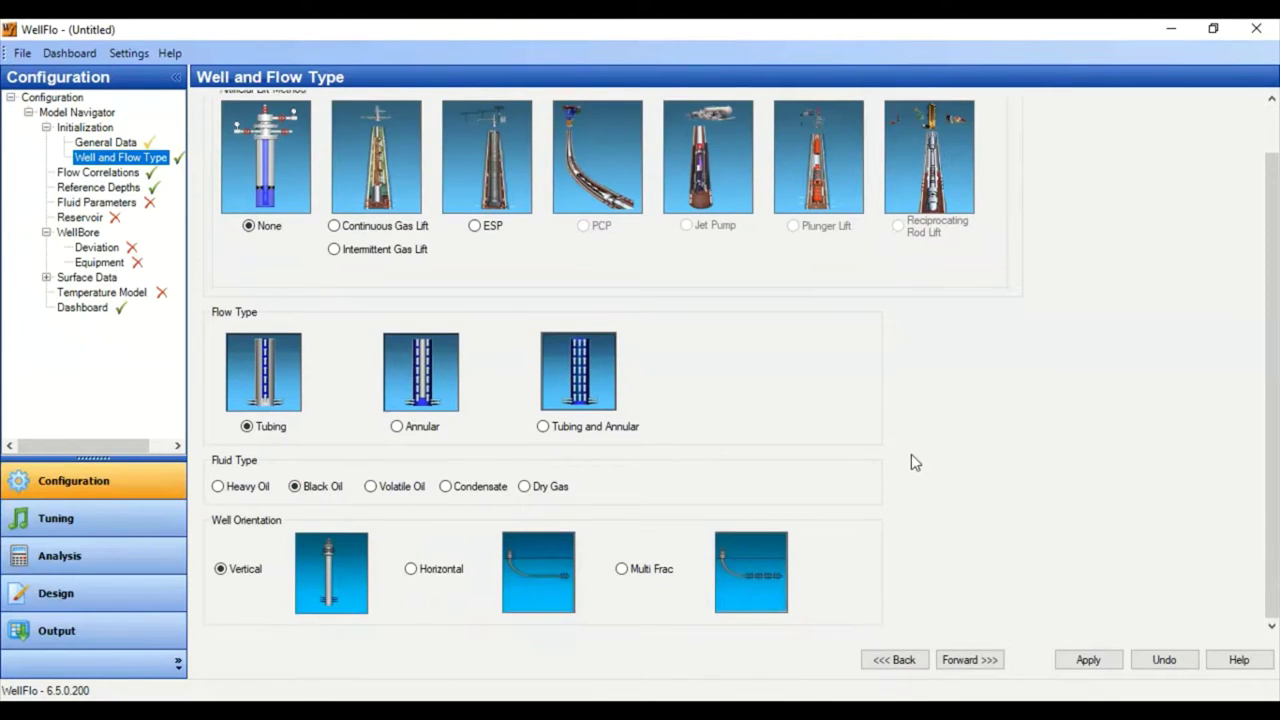
{"action": "left_click", "coordinate": [1088, 660]}
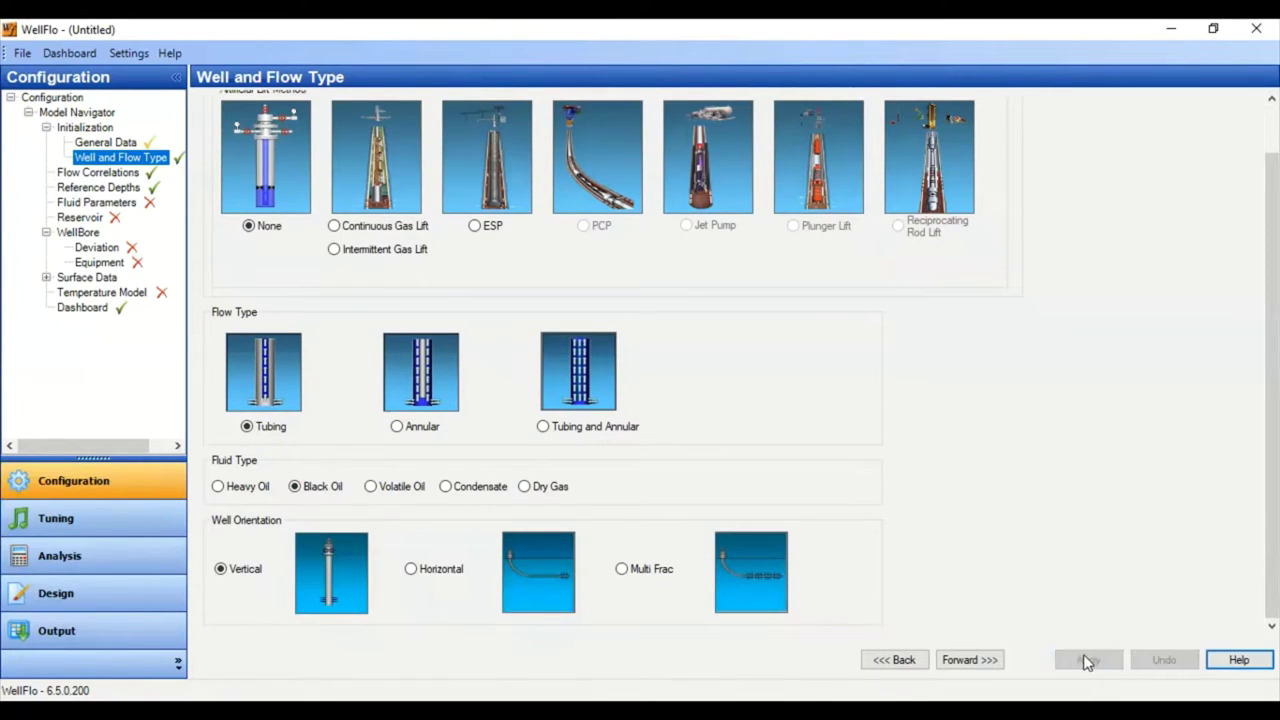
{"action": "left_click", "coordinate": [990, 662]}
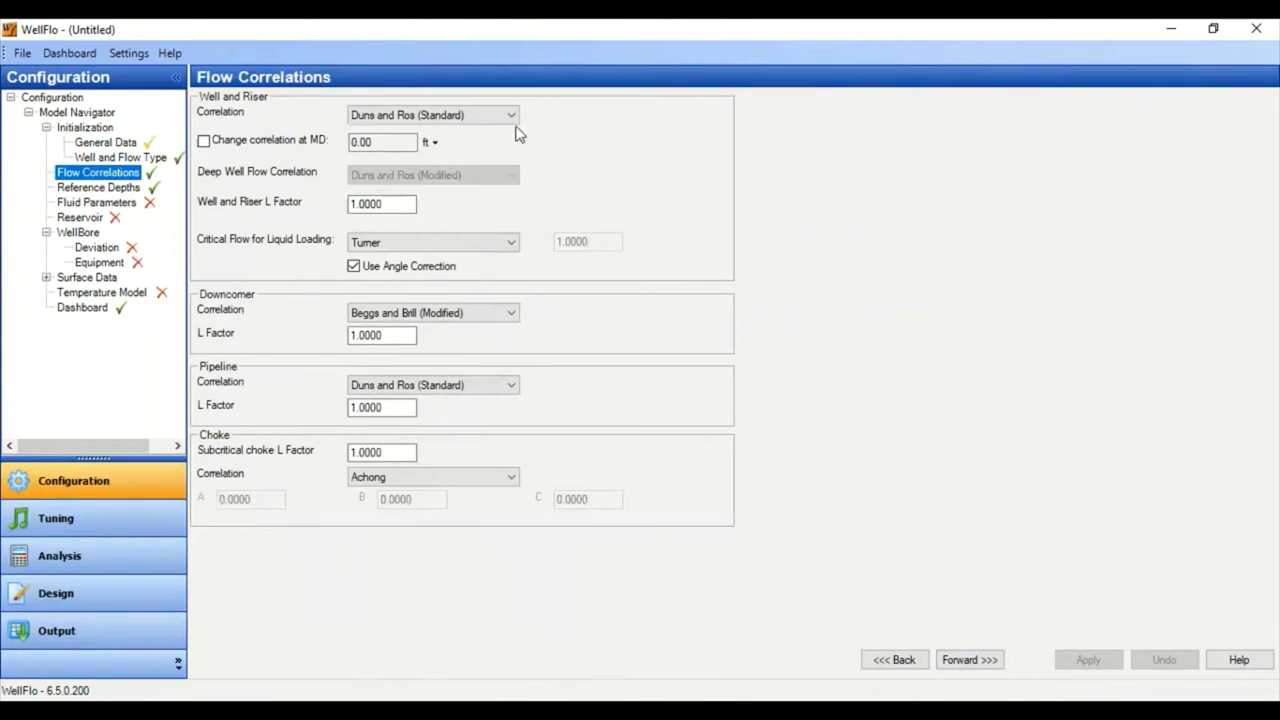
- Set the well and riser flow correlation to Hagedorn and Brown (Standard) and apply it
{"action": "left_click", "coordinate": [500, 115]}
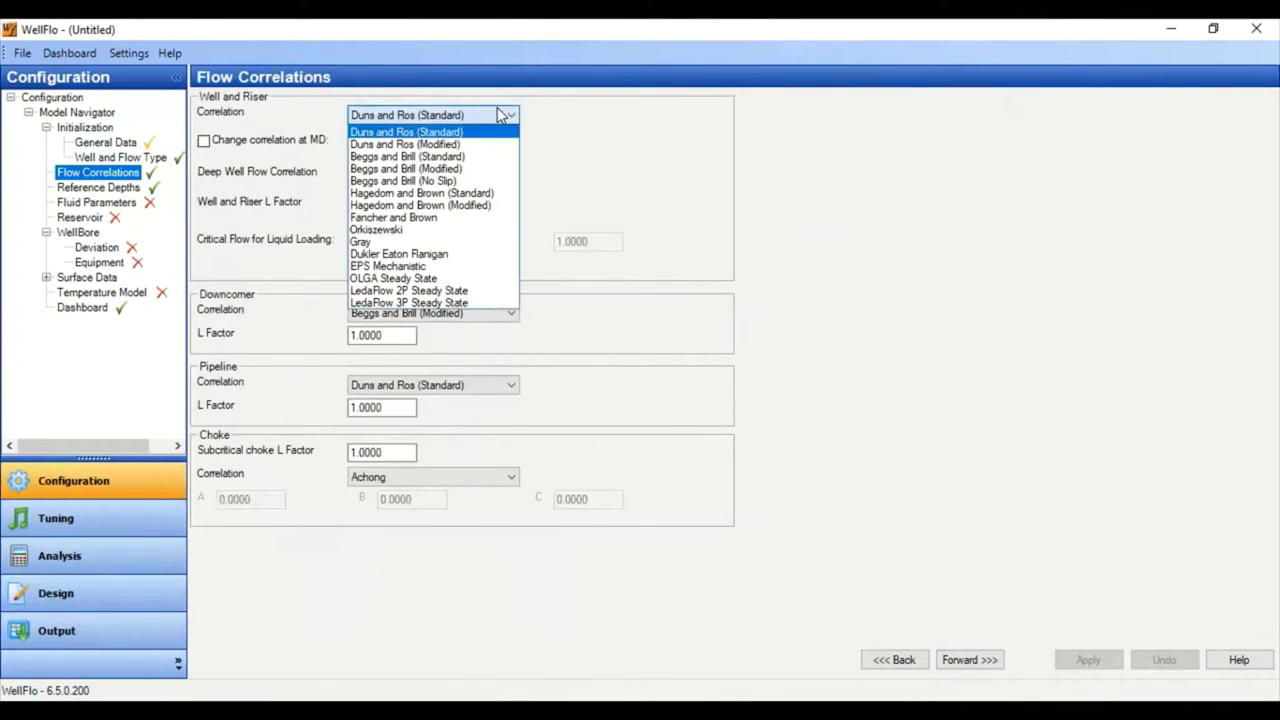
{"action": "left_click", "coordinate": [448, 196]}
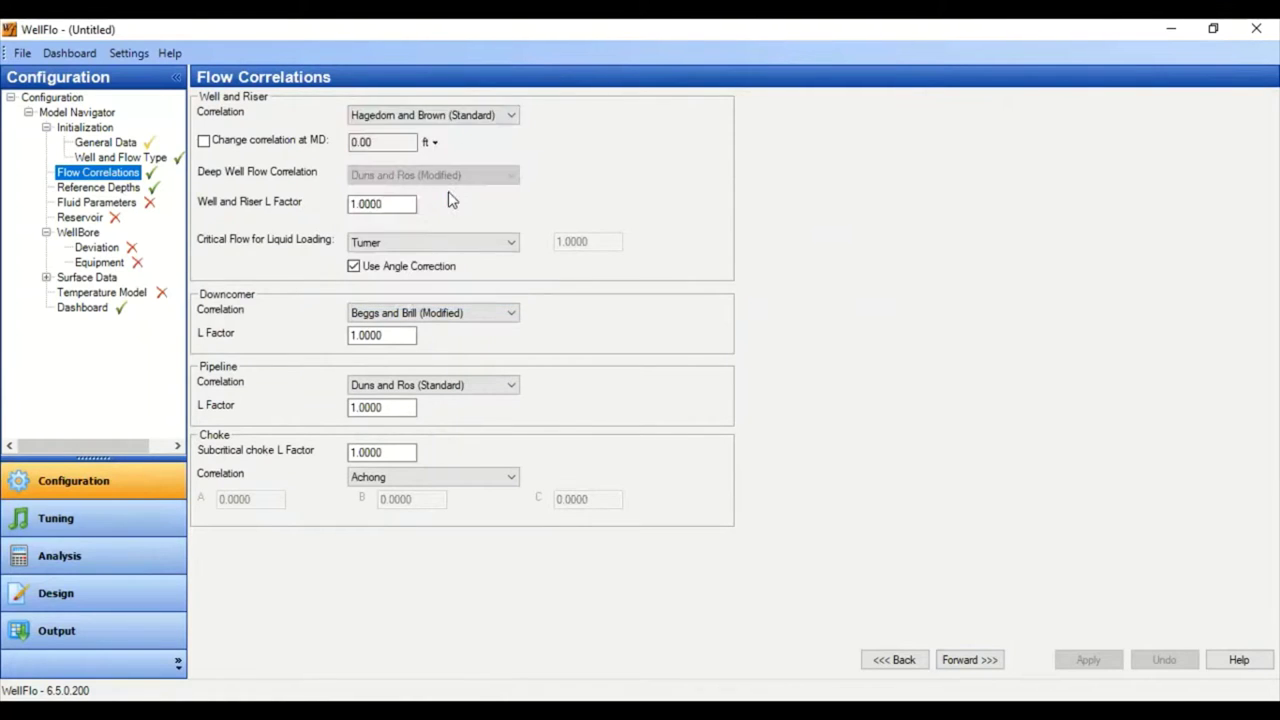
{"action": "left_click", "coordinate": [1080, 661]}
{"action": "left_click", "coordinate": [966, 661]}
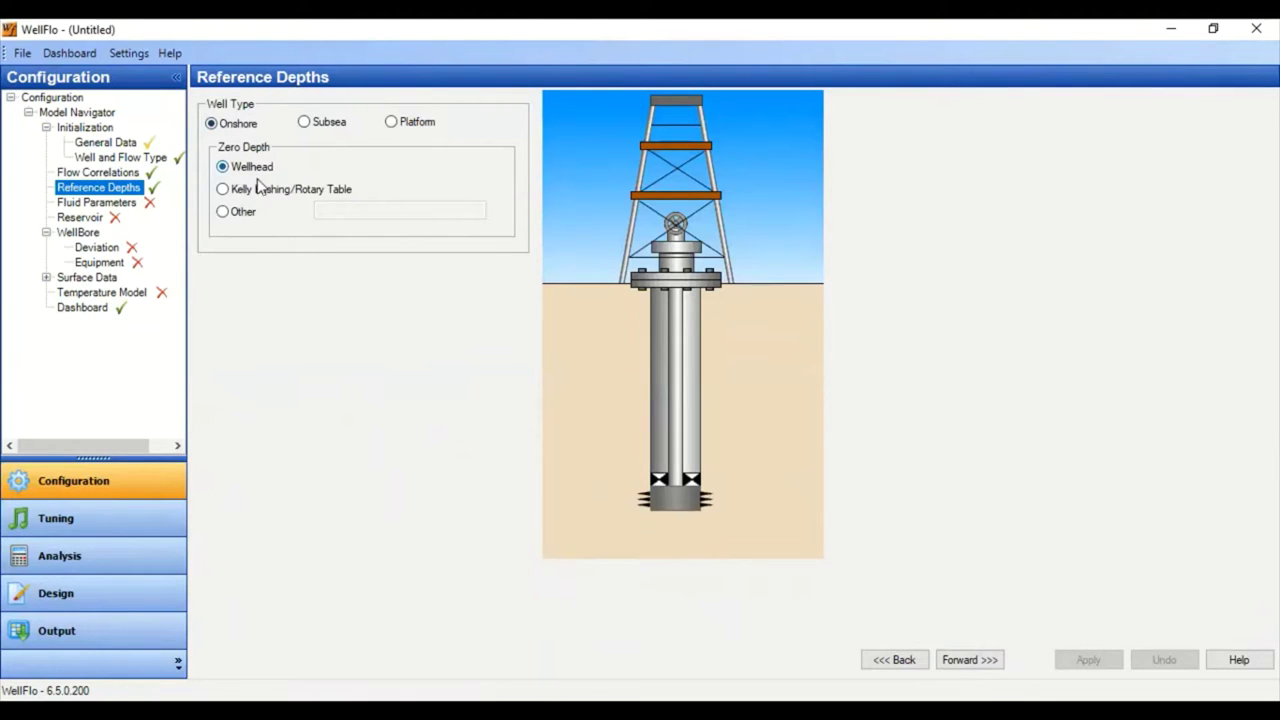
- Use Kelly Bushing/Rotary Table as the zero depth, with 20 ft from kelly bushing to wellhead, and apply it
{"action": "left_click", "coordinate": [290, 190]}
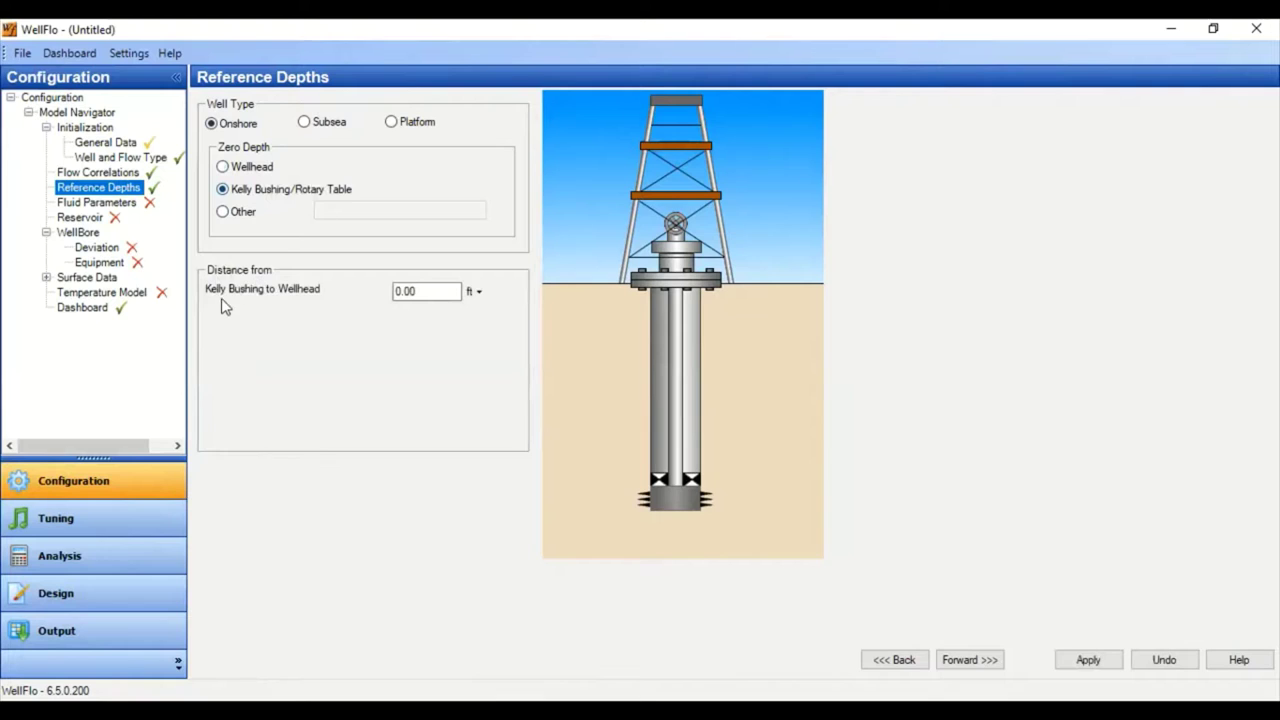
{"action": "left_click_drag", "start_coordinate": [430, 292], "coordinate": [383, 289]}
{"action": "left_click", "coordinate": [1094, 665]}
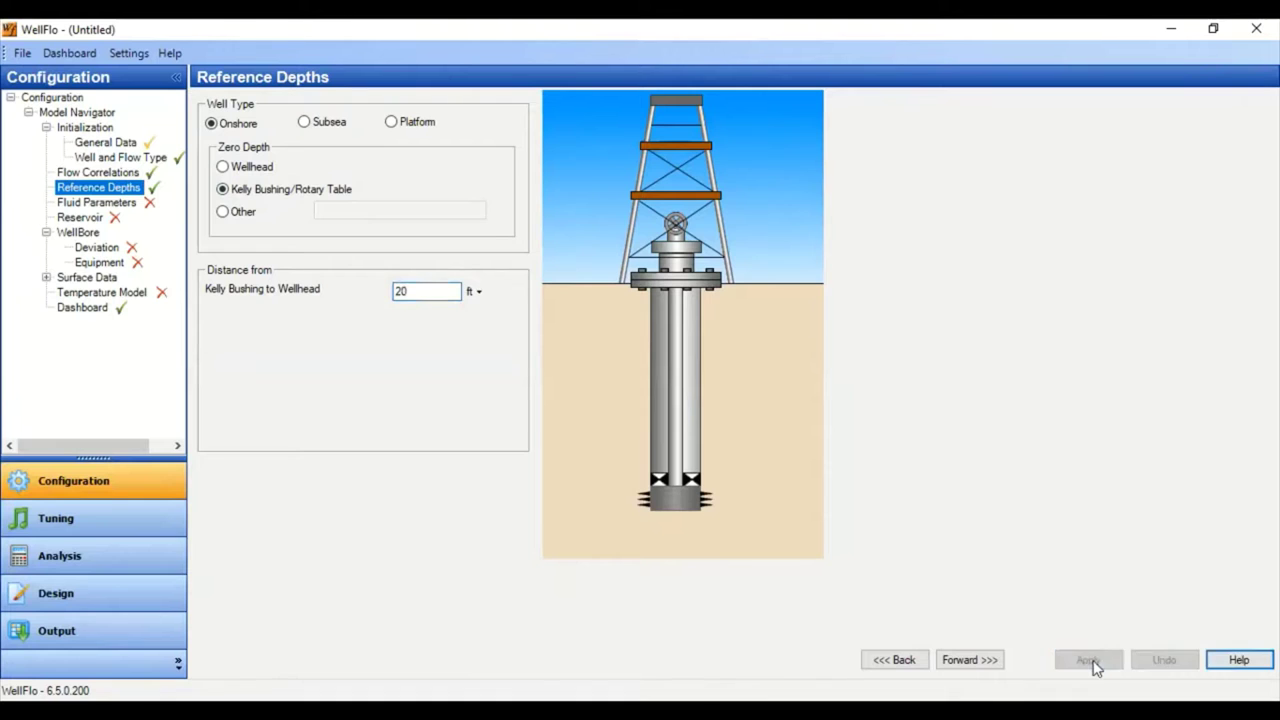
{"action": "left_click", "coordinate": [993, 662]}
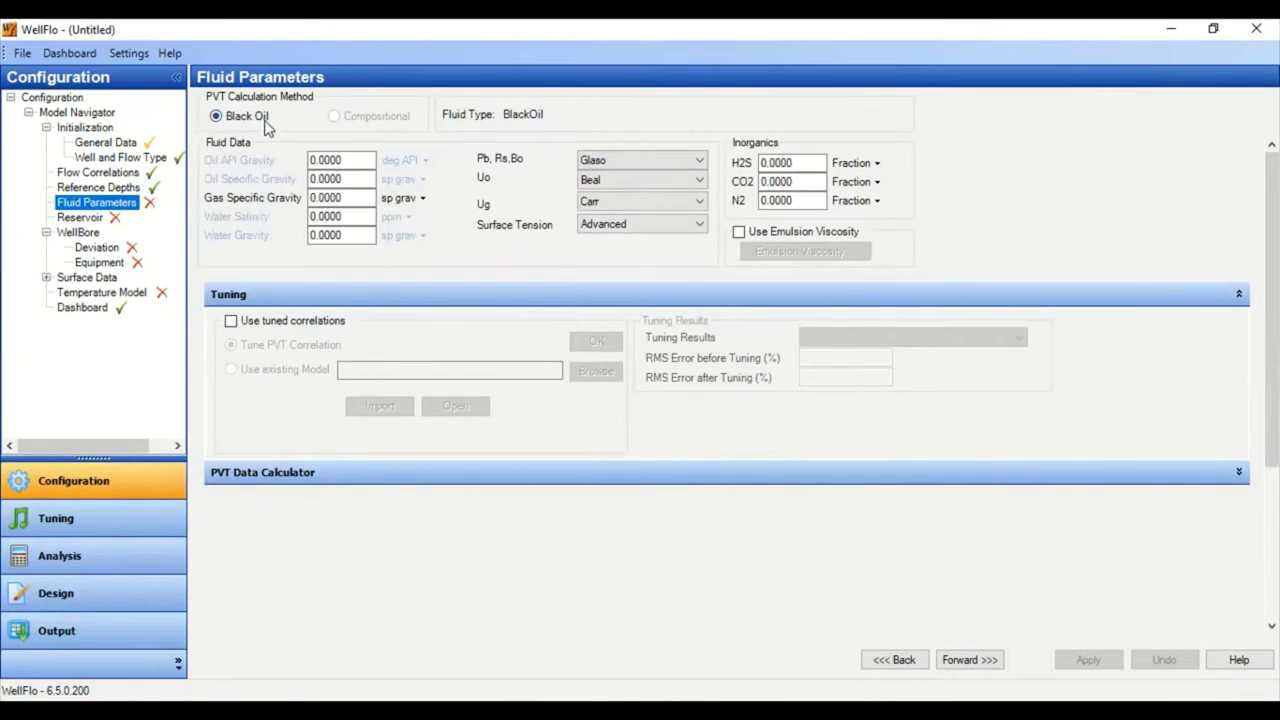
- Enter the fluid data: oil gravity 35 deg API, gas specific gravity 0.65, water salinity 30000 ppm and water gravity 1.0198
{"action": "left_click", "coordinate": [320, 160]}
{"action": "type", "text": "35"}
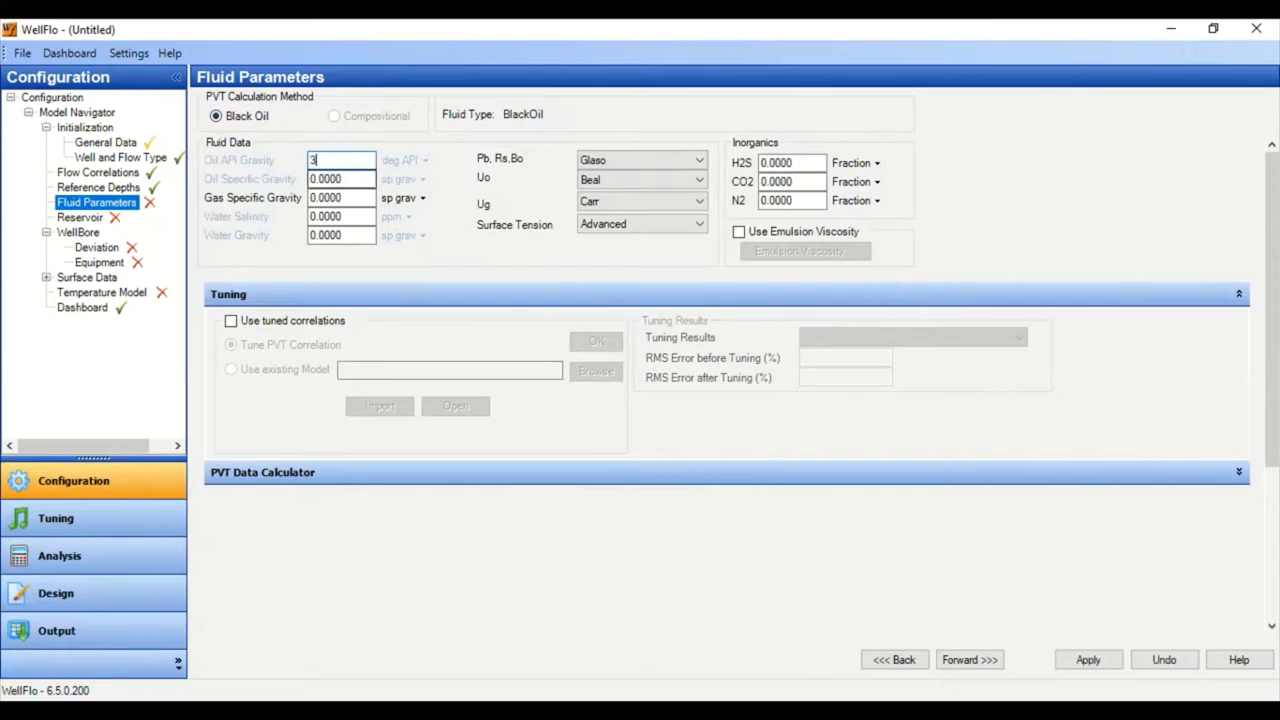
{"action": "left_click", "coordinate": [360, 174]}
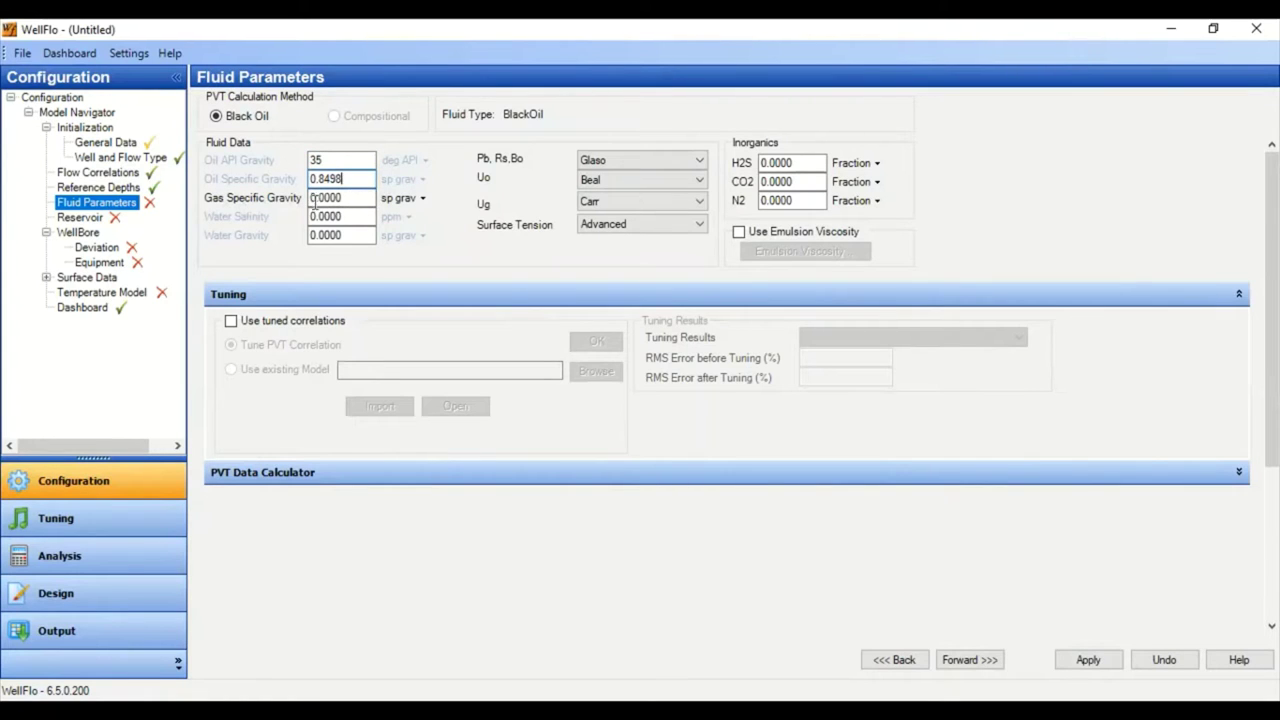
{"action": "double_click", "coordinate": [345, 199]}
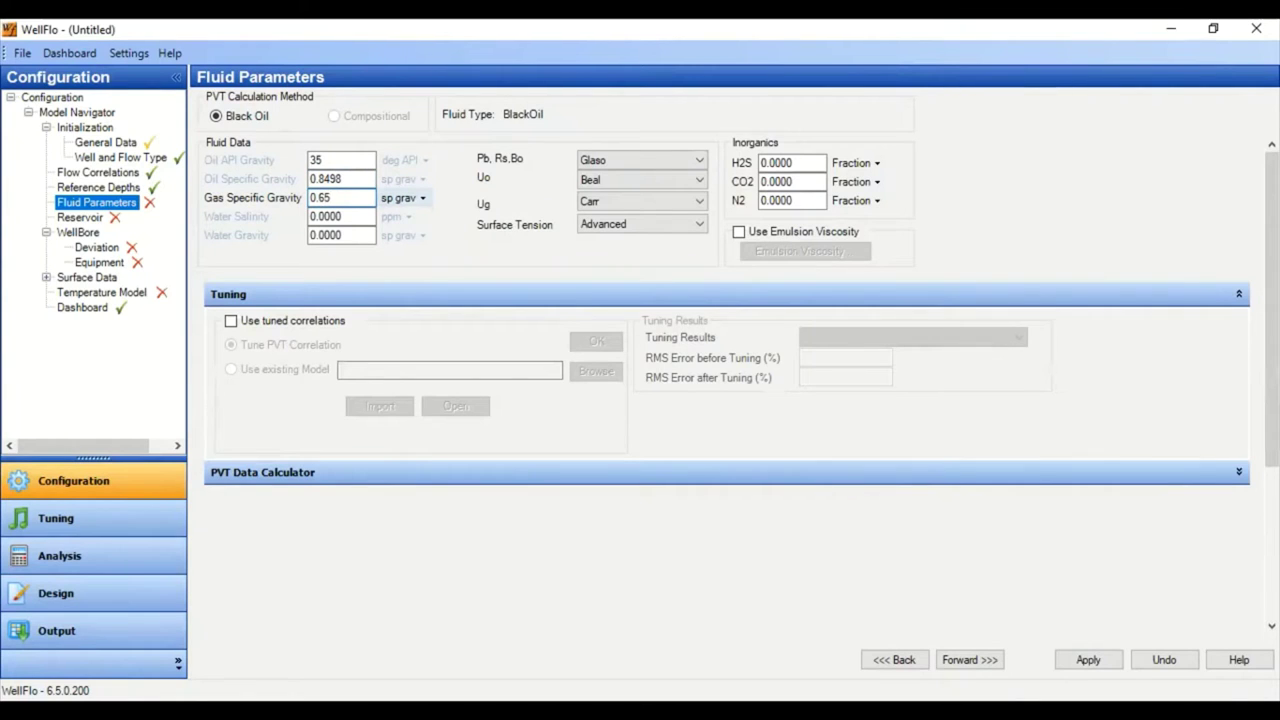
{"action": "key", "text": "Tab"}
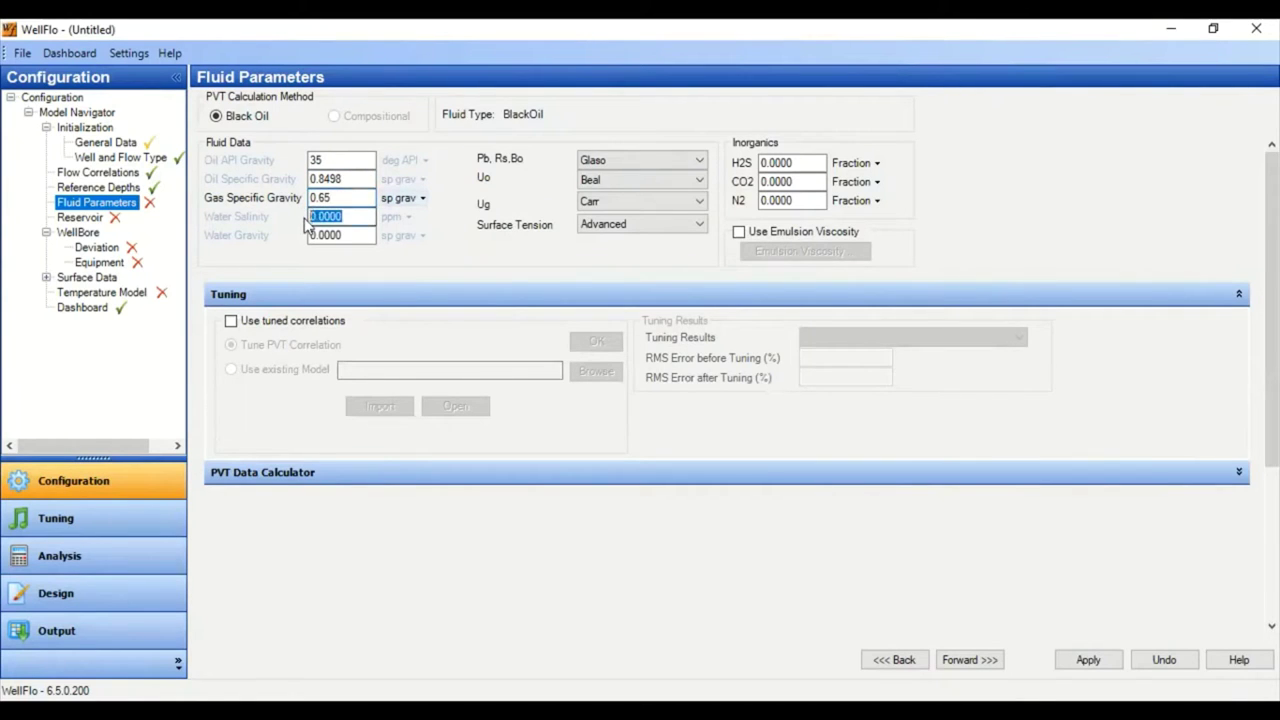
{"action": "type", "text": "3"}
{"action": "key", "text": "Tab"}
{"action": "type", "text": "1.0198"}
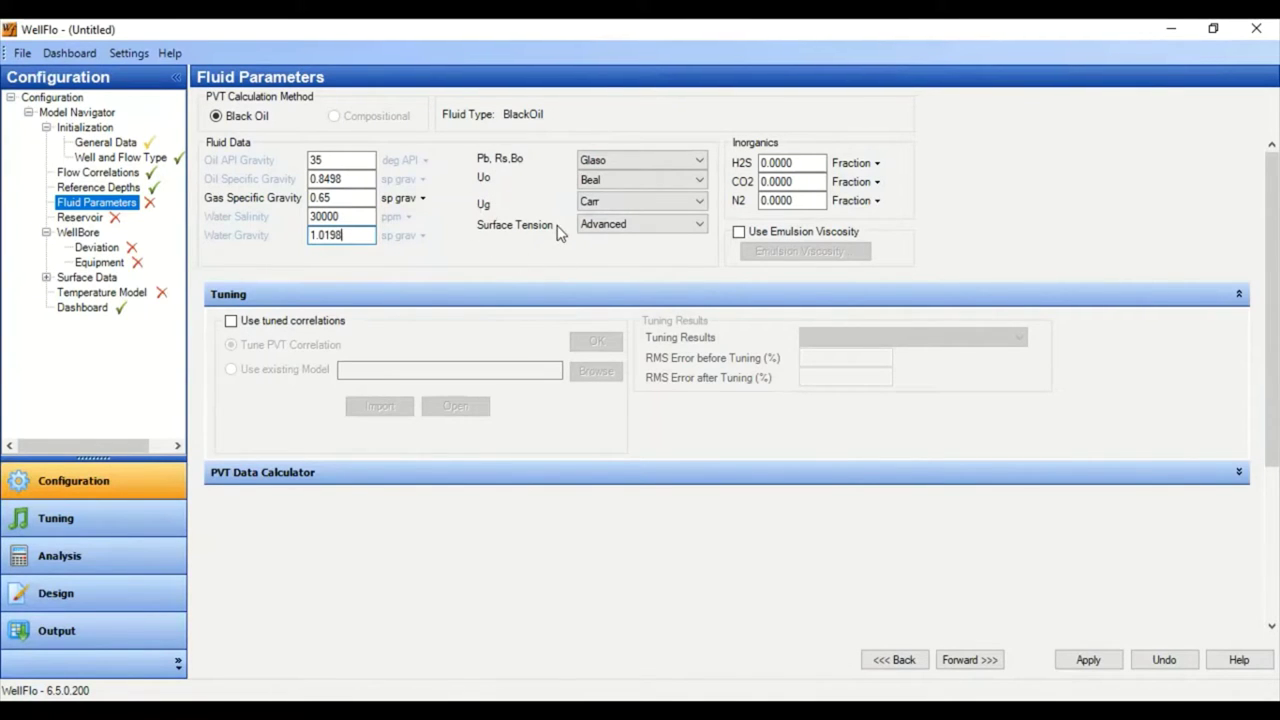
- Expand the PVT Data Calculator to look over its inputs, apply the fluid parameters, and continue to the reservoir data
{"action": "left_click", "coordinate": [1238, 472]}
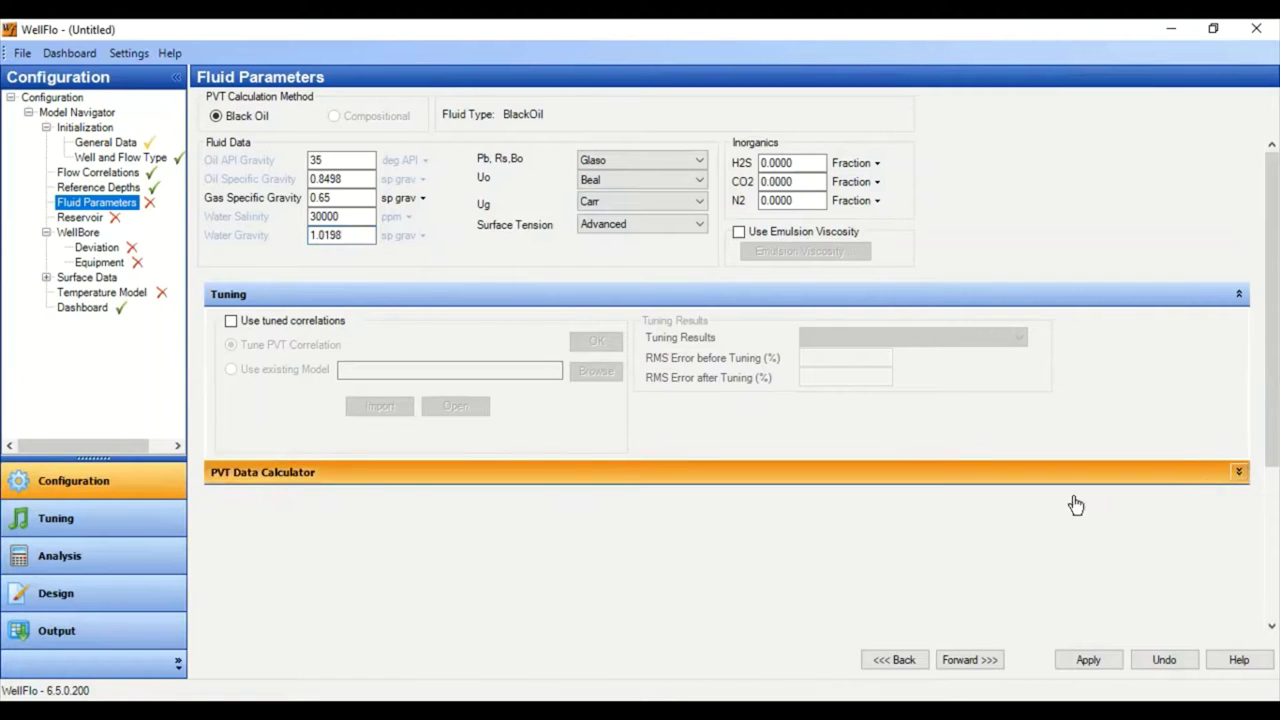
{"action": "scroll", "coordinate": [445, 437], "scroll_direction": "down", "scroll_amount": 5}
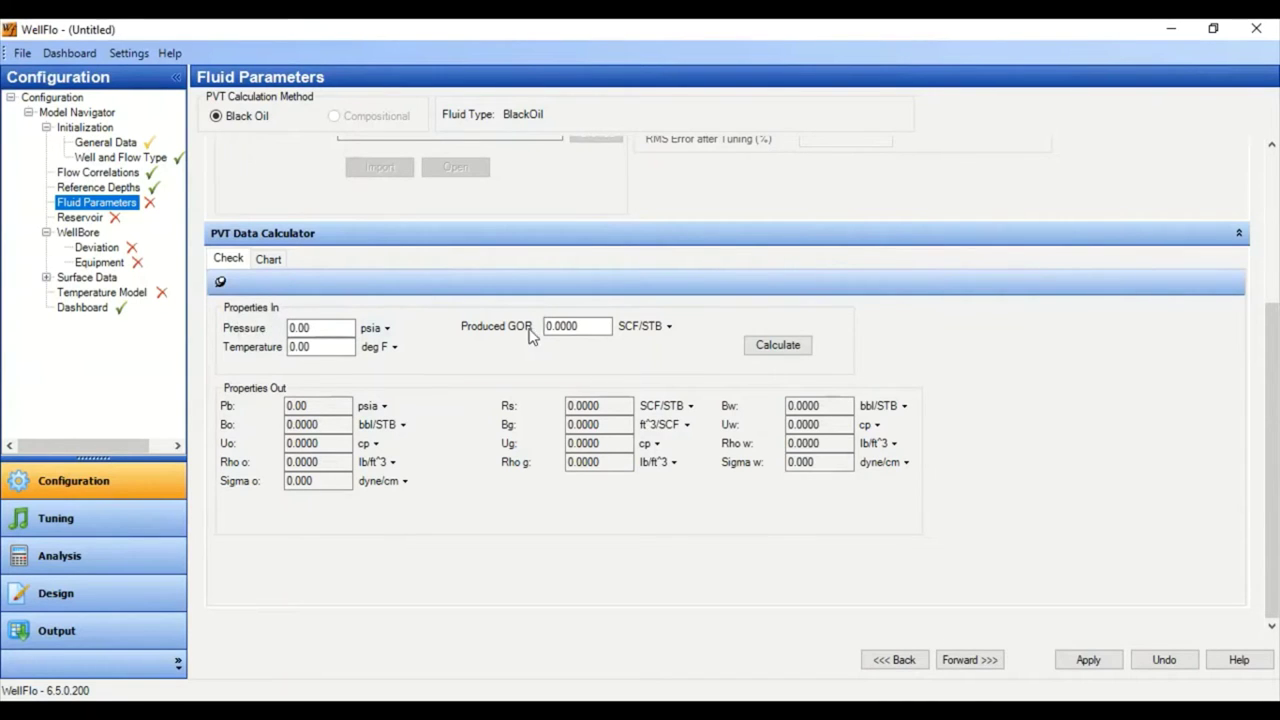
{"action": "left_click", "coordinate": [784, 357]}
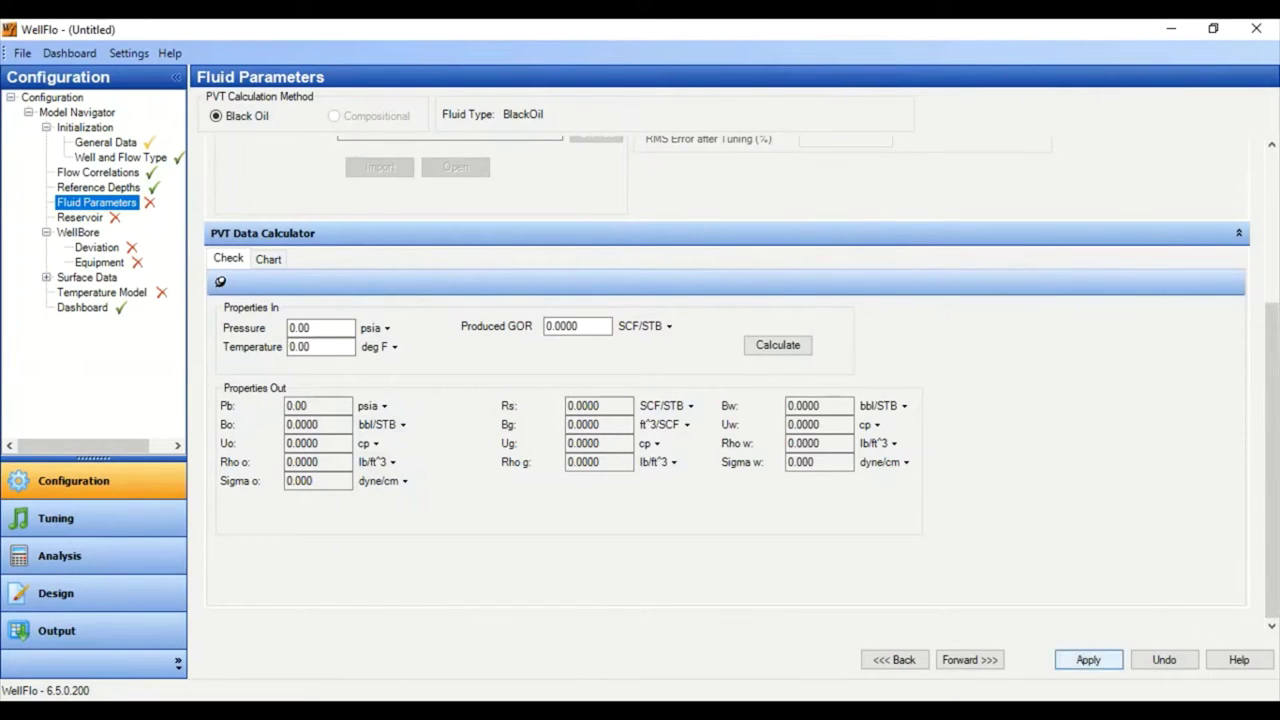
{"action": "left_click", "coordinate": [1096, 664]}
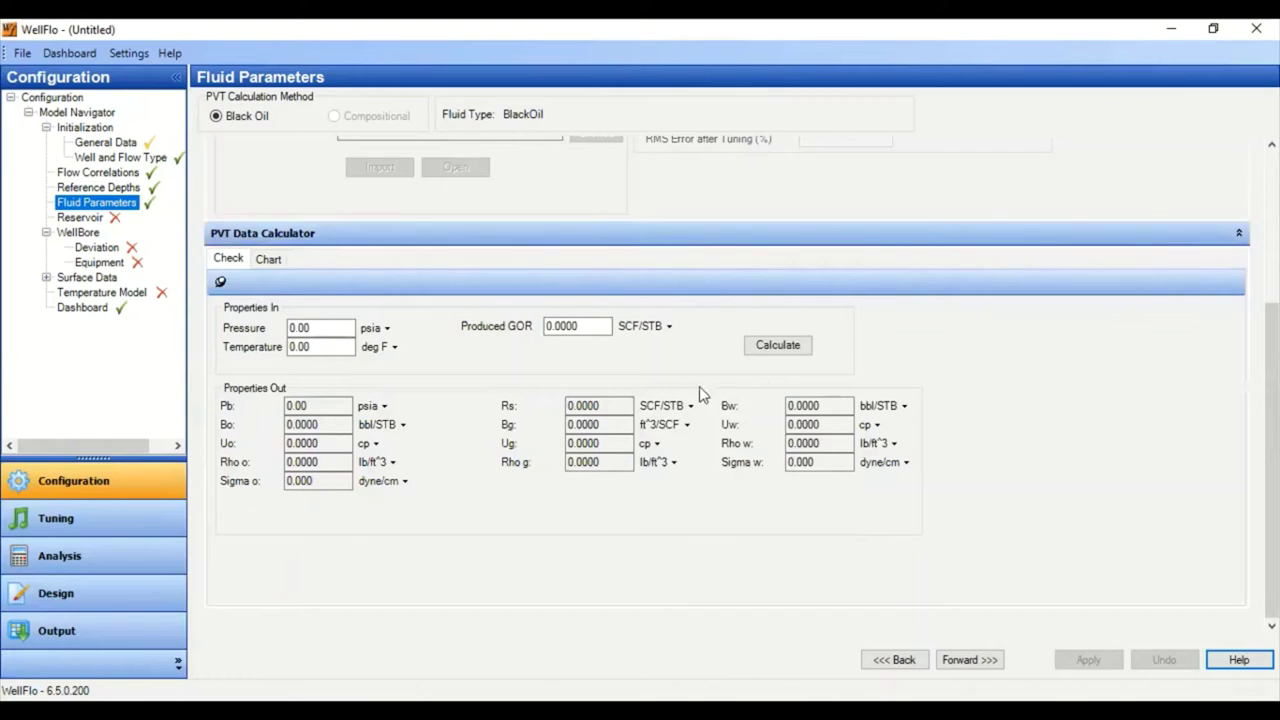
{"action": "left_click", "coordinate": [972, 663]}
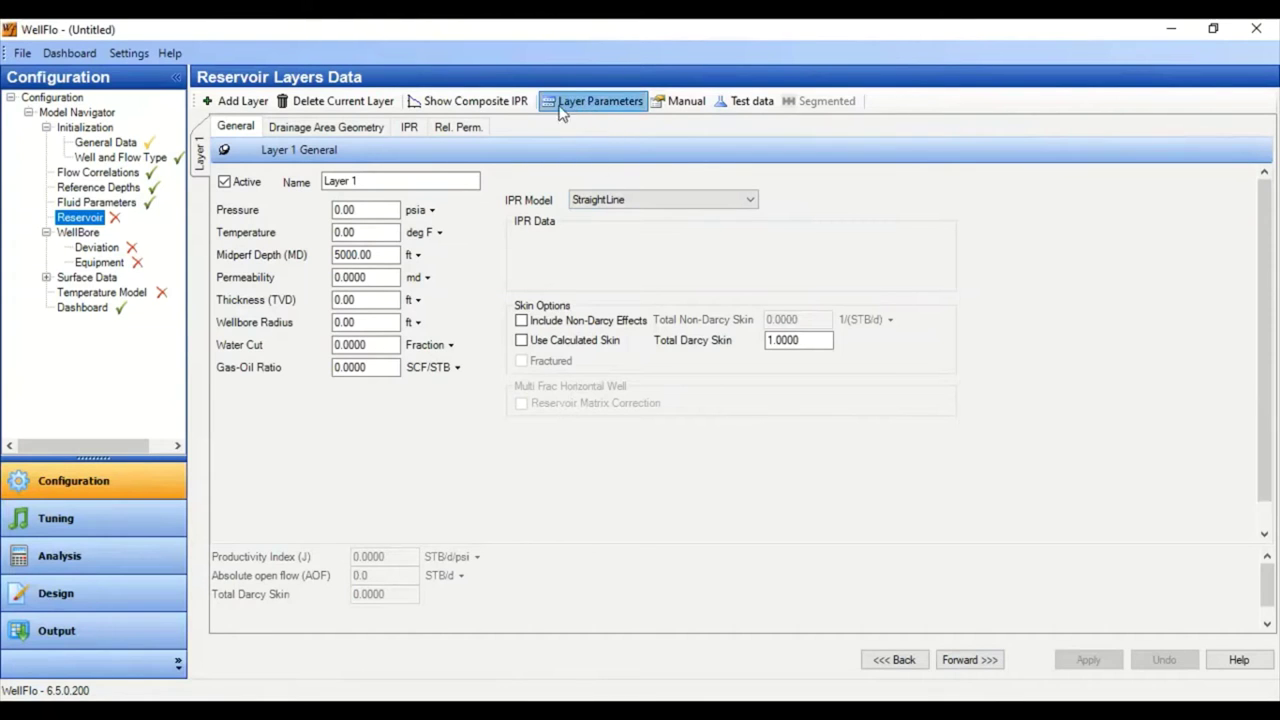
- Compare the Manual, Test data and Layer Parameters entry modes for the reservoir layer and choose Manual
{"action": "left_click", "coordinate": [670, 105]}
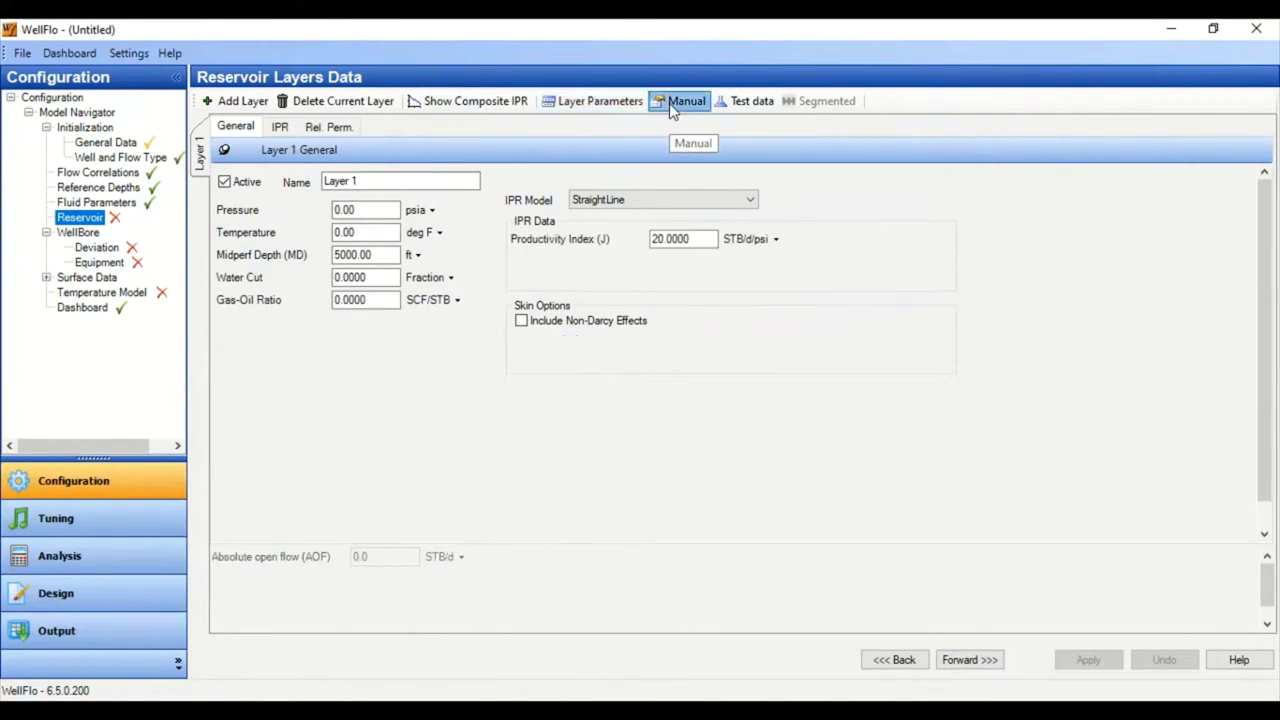
{"action": "left_click", "coordinate": [741, 106]}
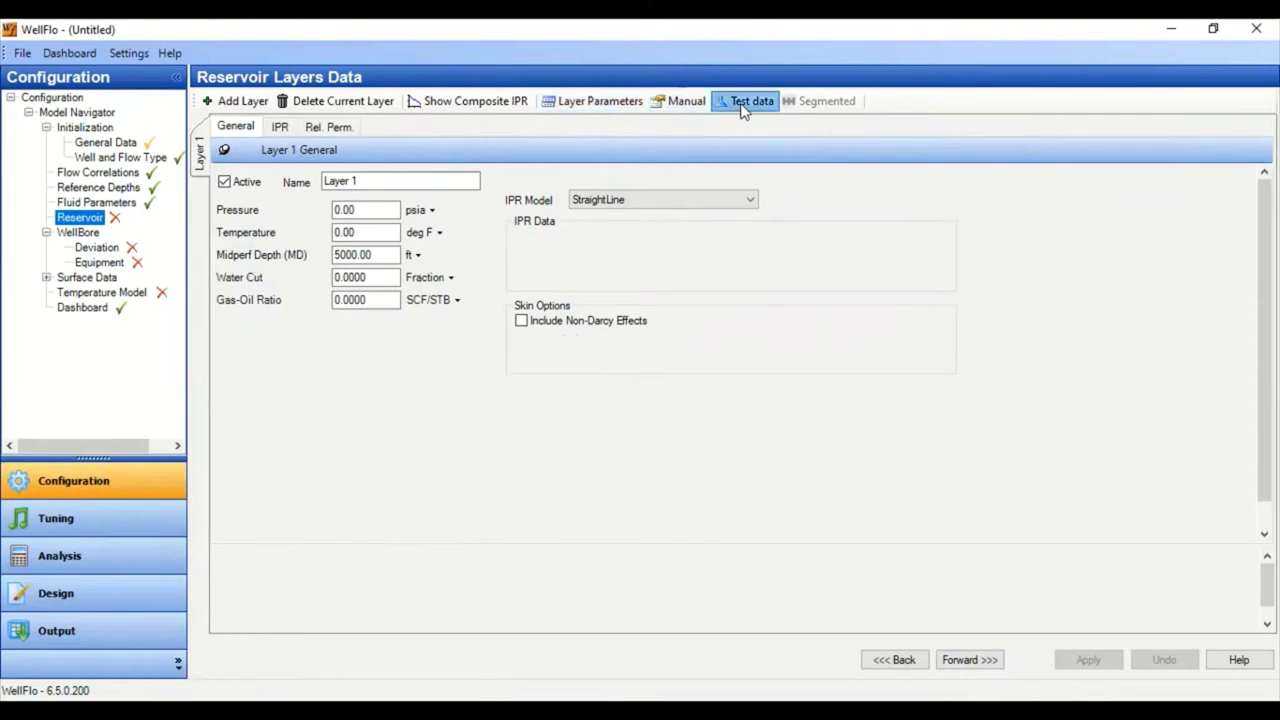
{"action": "left_click", "coordinate": [685, 104]}
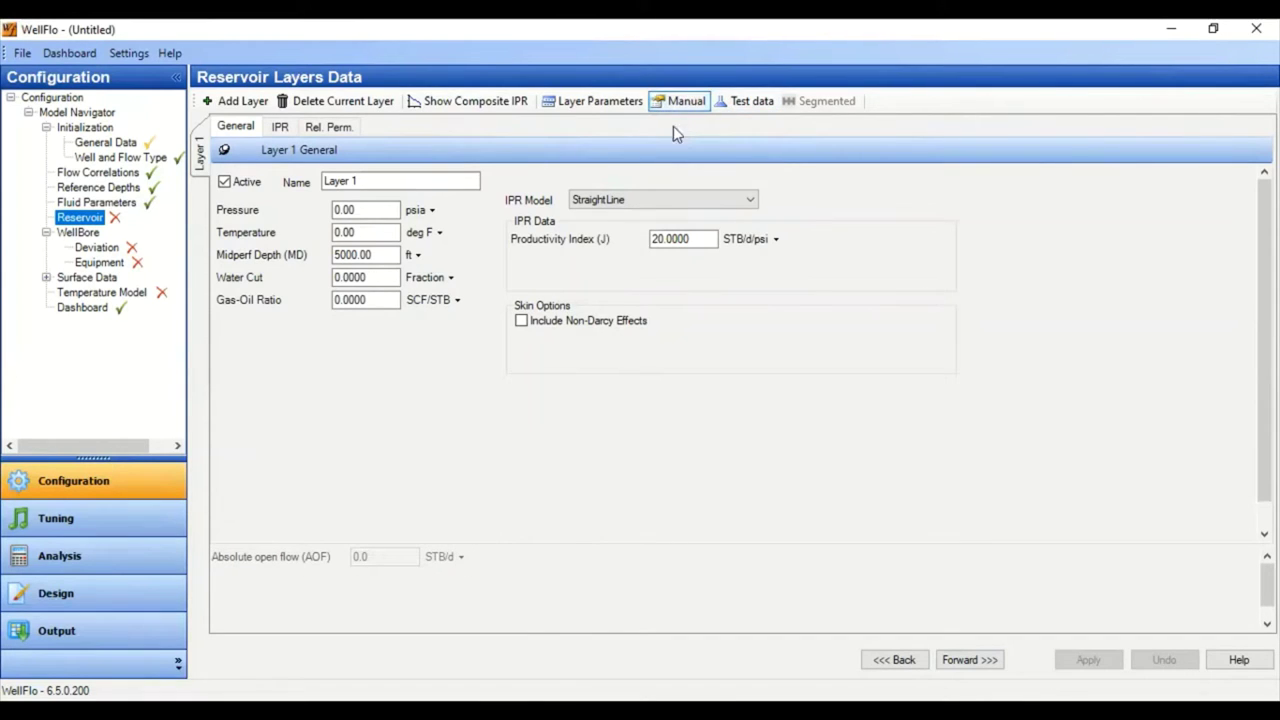
{"action": "left_click", "coordinate": [598, 104]}
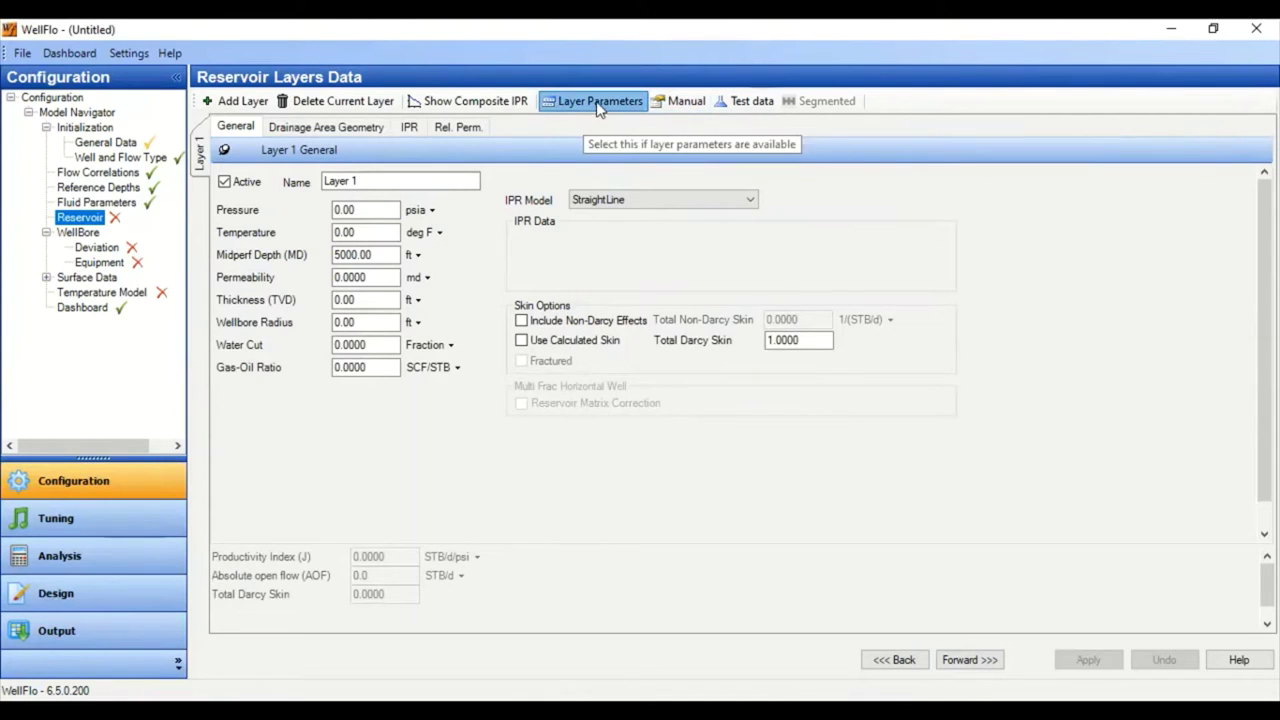
{"action": "left_click", "coordinate": [751, 104]}
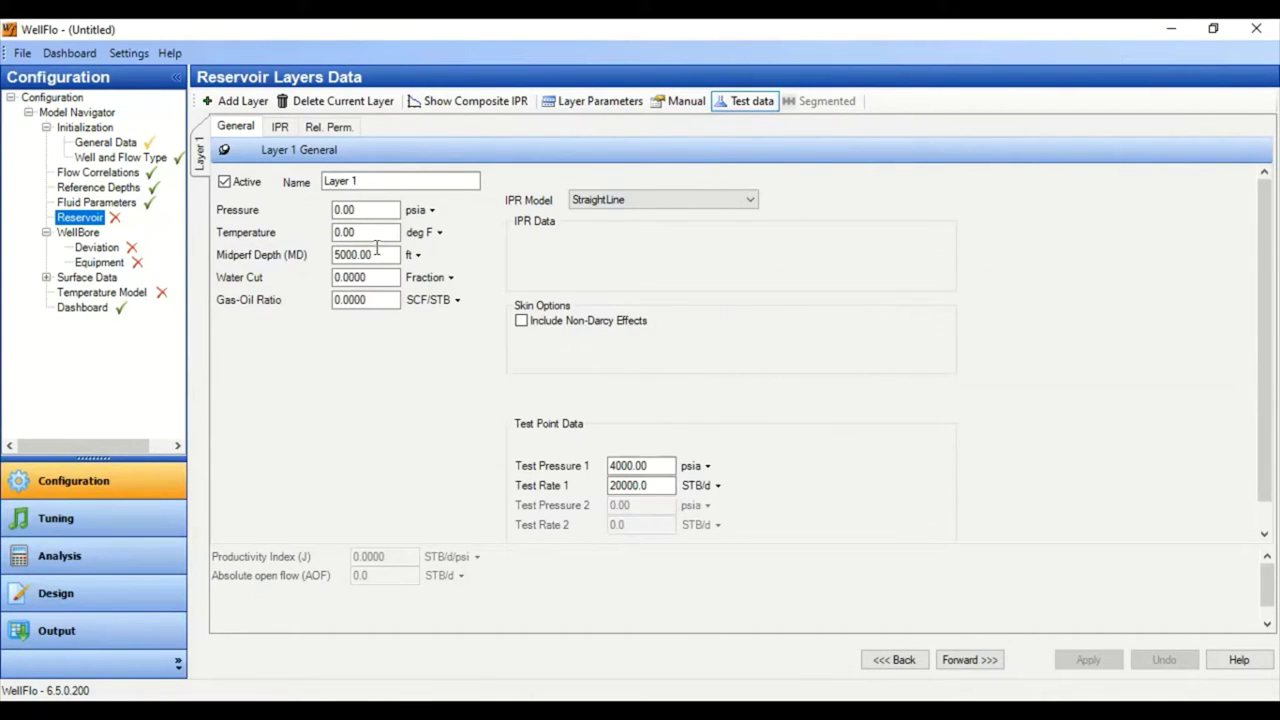
{"action": "left_click", "coordinate": [684, 104]}
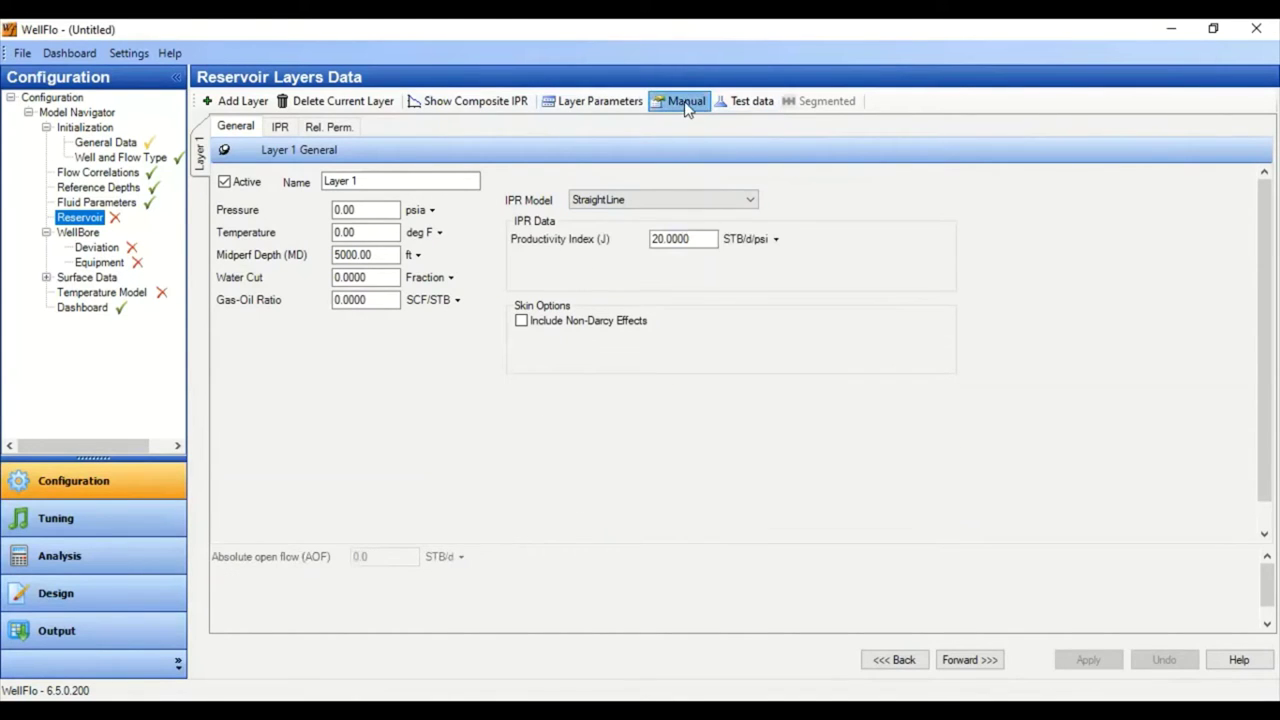
- Rename the reservoir layer as Reservoir
{"action": "left_click_drag", "start_coordinate": [365, 184], "coordinate": [313, 188]}
{"action": "type", "text": "Res"}
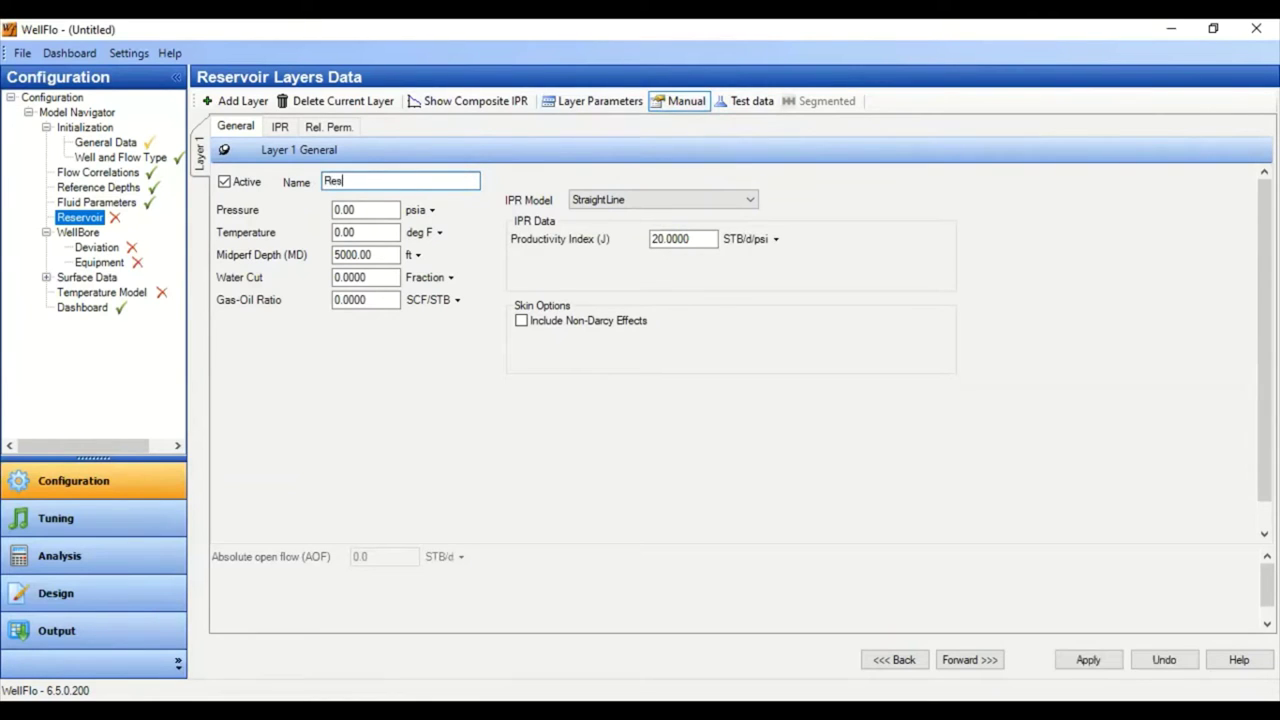
{"action": "type", "text": "ervoir"}
- Set the reservoir layer's pressure to 6000 psia and its temperature to 196 deg F
{"action": "left_click", "coordinate": [393, 209]}
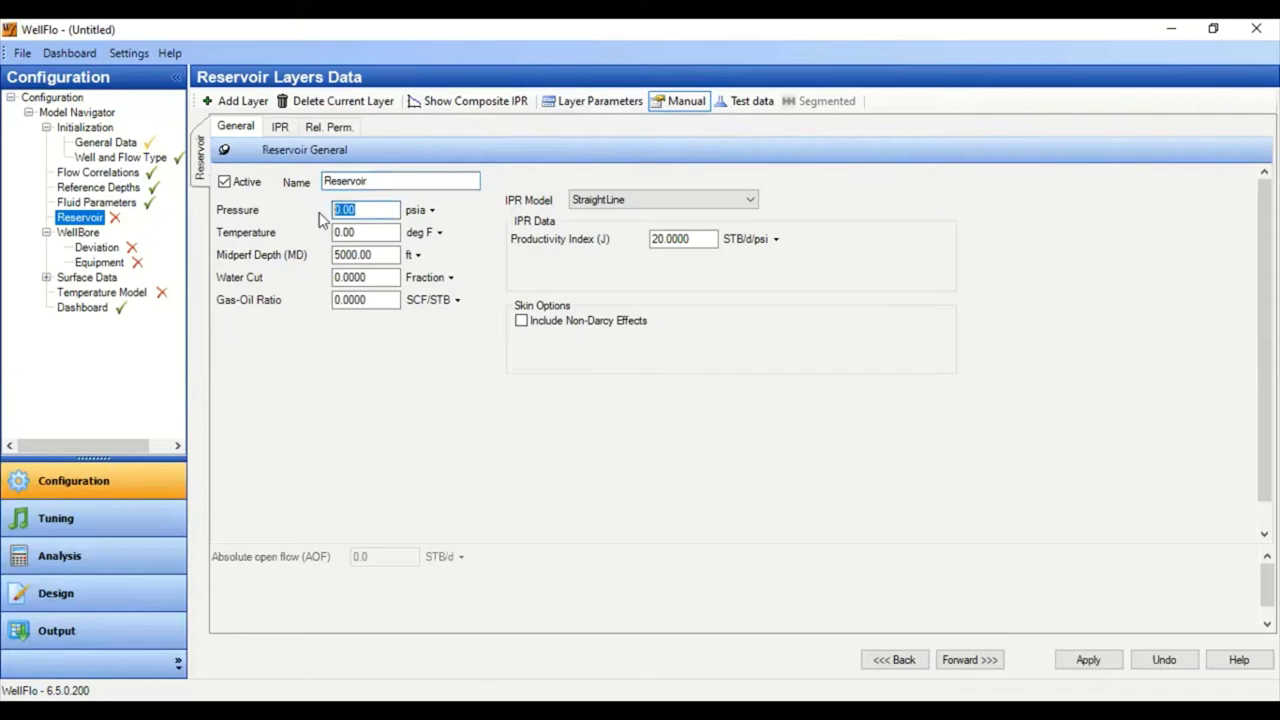
{"action": "type", "text": "6000"}
{"action": "key", "text": "Tab"}
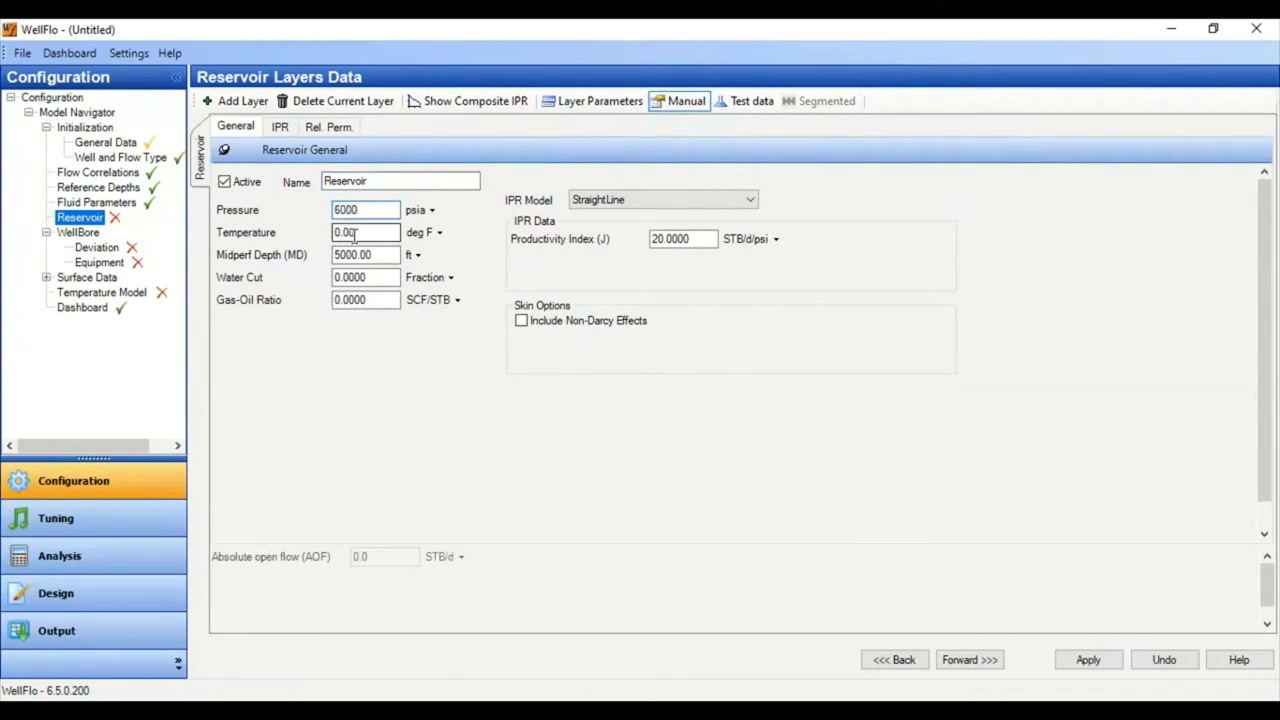
{"action": "key", "text": "Tab"}
{"action": "type", "text": "19"}
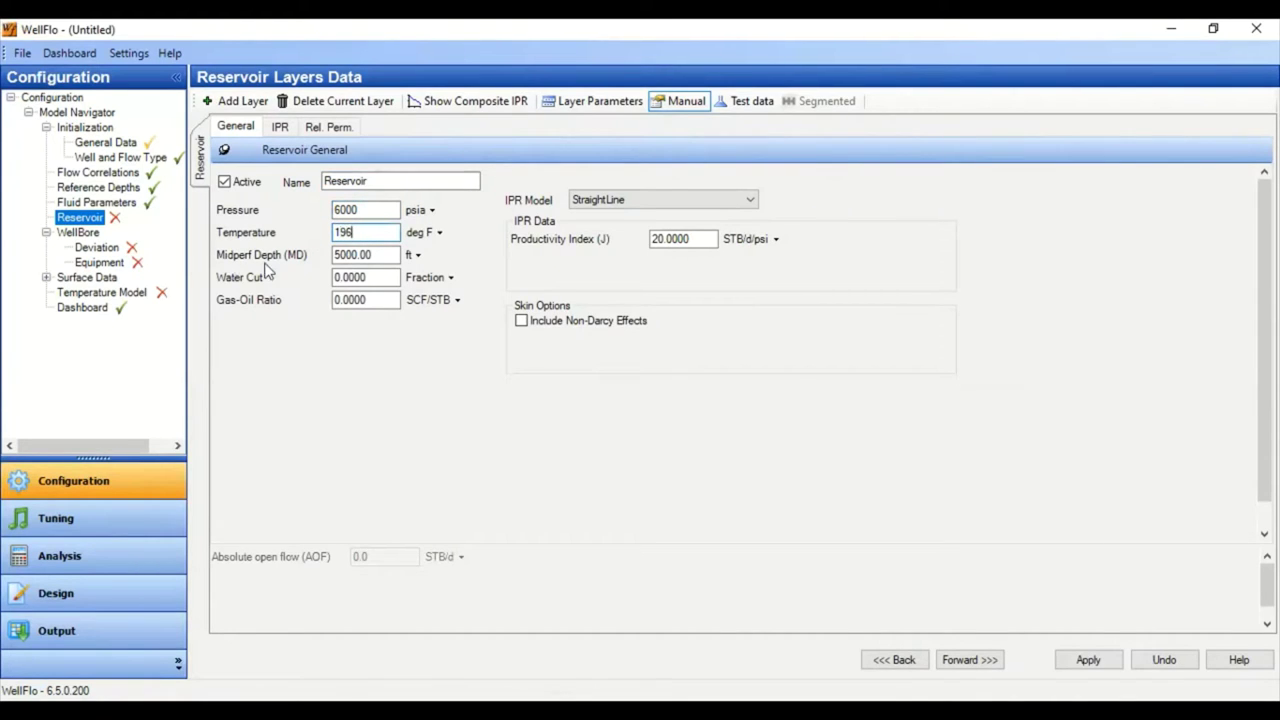
- Set the reservoir's midperf depth to 14000 ft, water cut to 0.25 fraction and gas-oil ratio to 500 SCF/STB
{"action": "key", "text": "Tab"}
{"action": "type", "text": "1"}
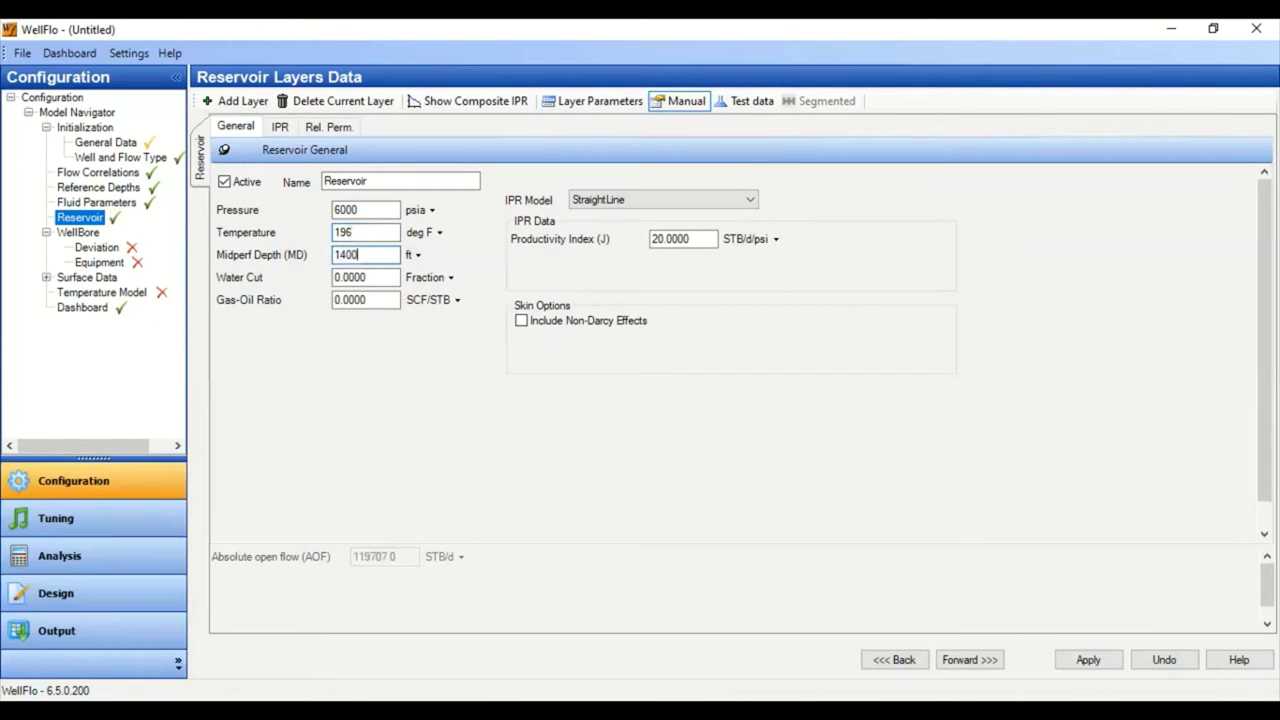
{"action": "type", "text": "4000"}
{"action": "key", "text": "Tab"}
{"action": "type", "text": "0."}
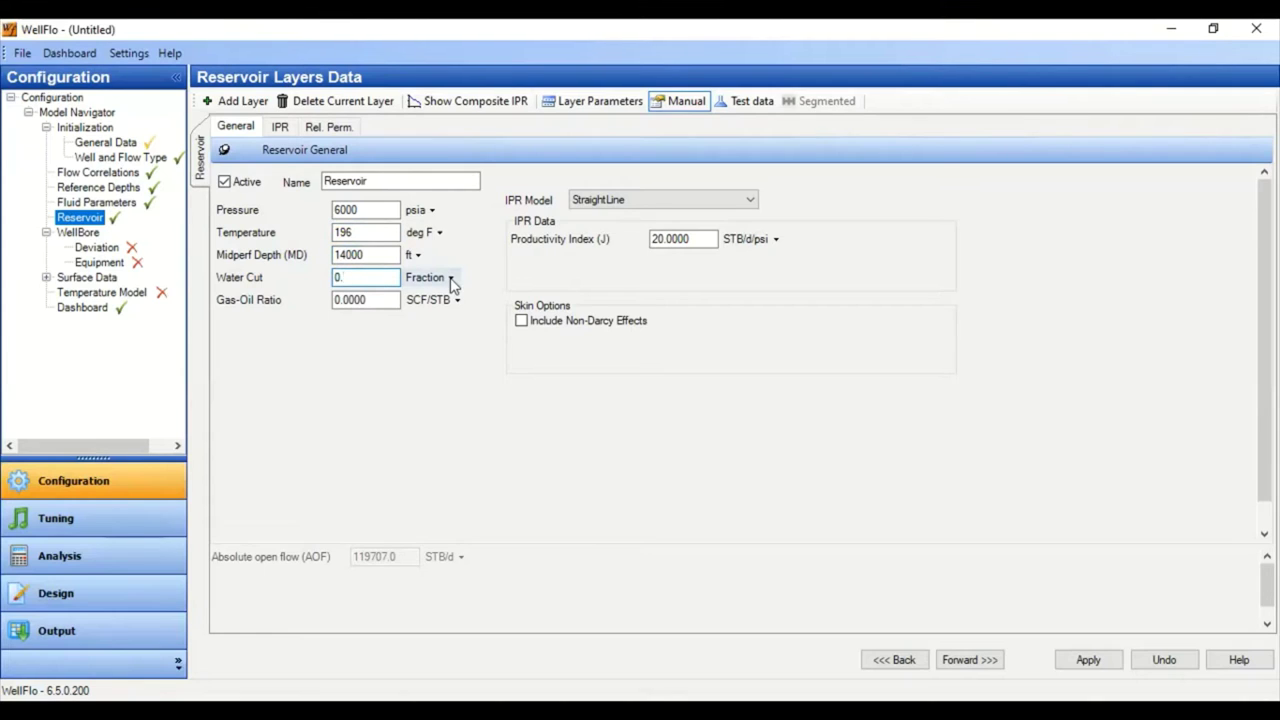
{"action": "type", "text": "25"}
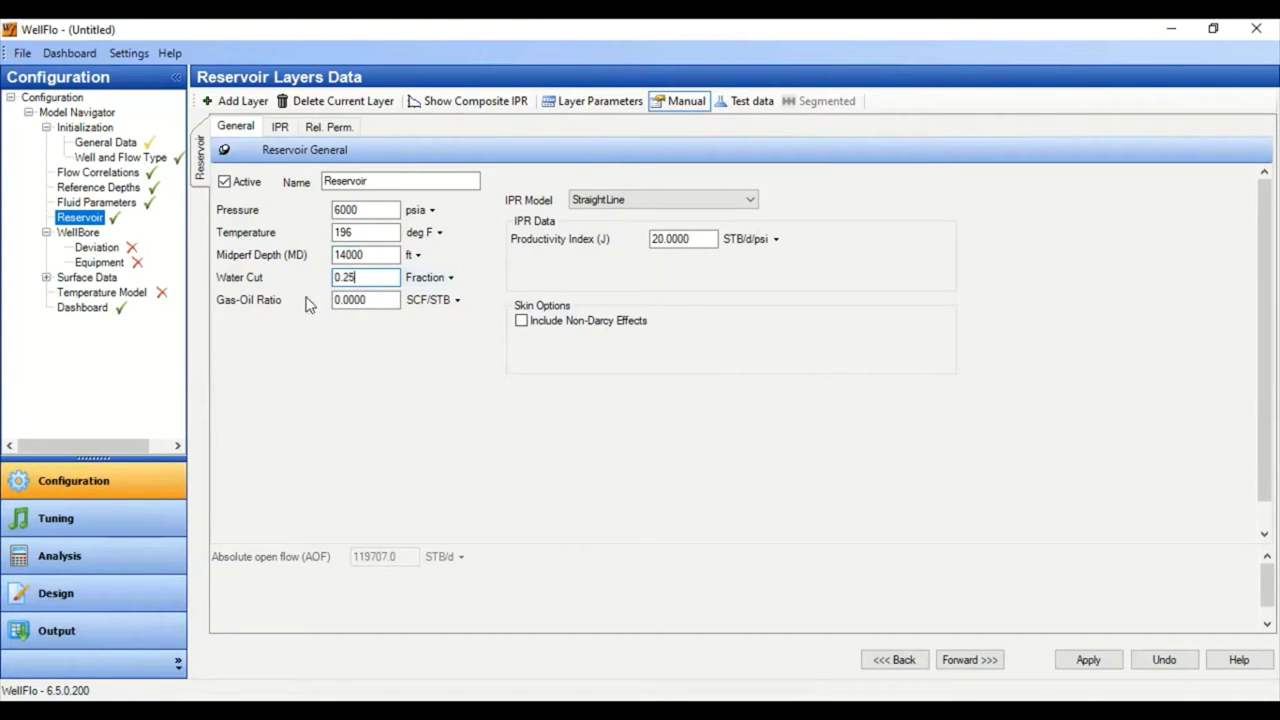
{"action": "key", "text": "Tab"}
{"action": "type", "text": "500"}
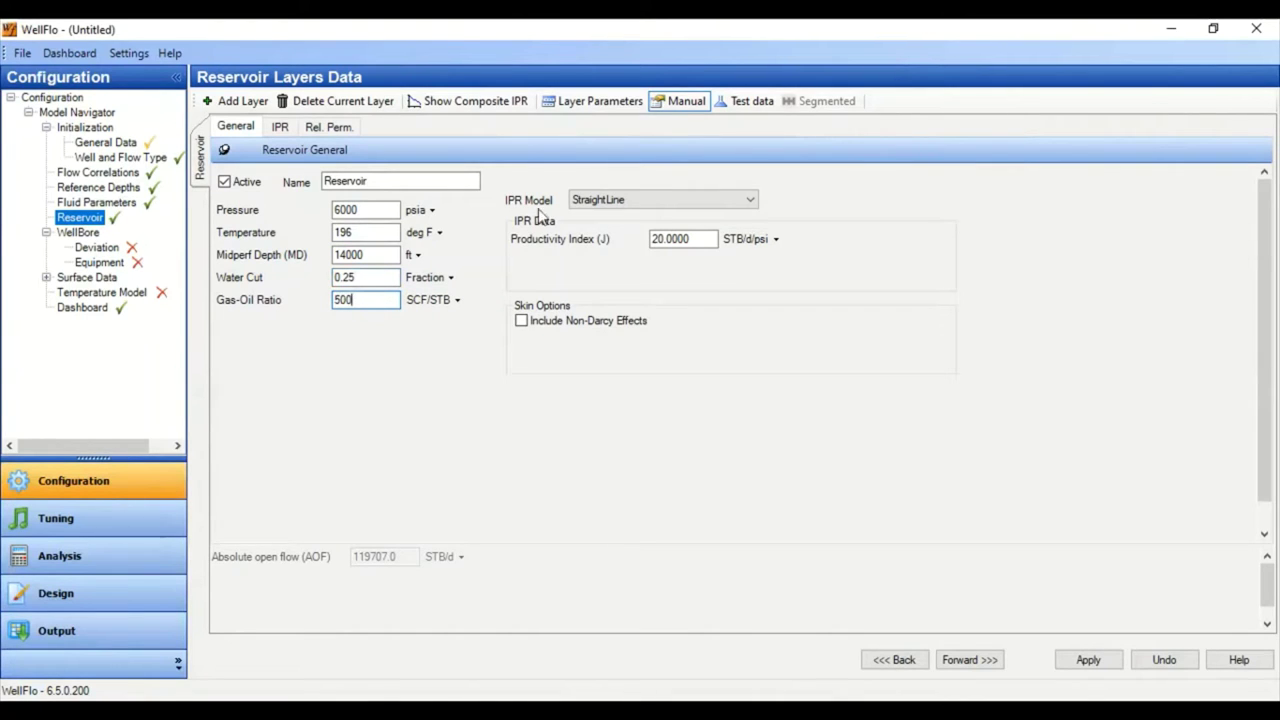
- Switch the reservoir's IPR model to Vogel and set its productivity index to 1.25 STB/d/psi
{"action": "left_click", "coordinate": [636, 201]}
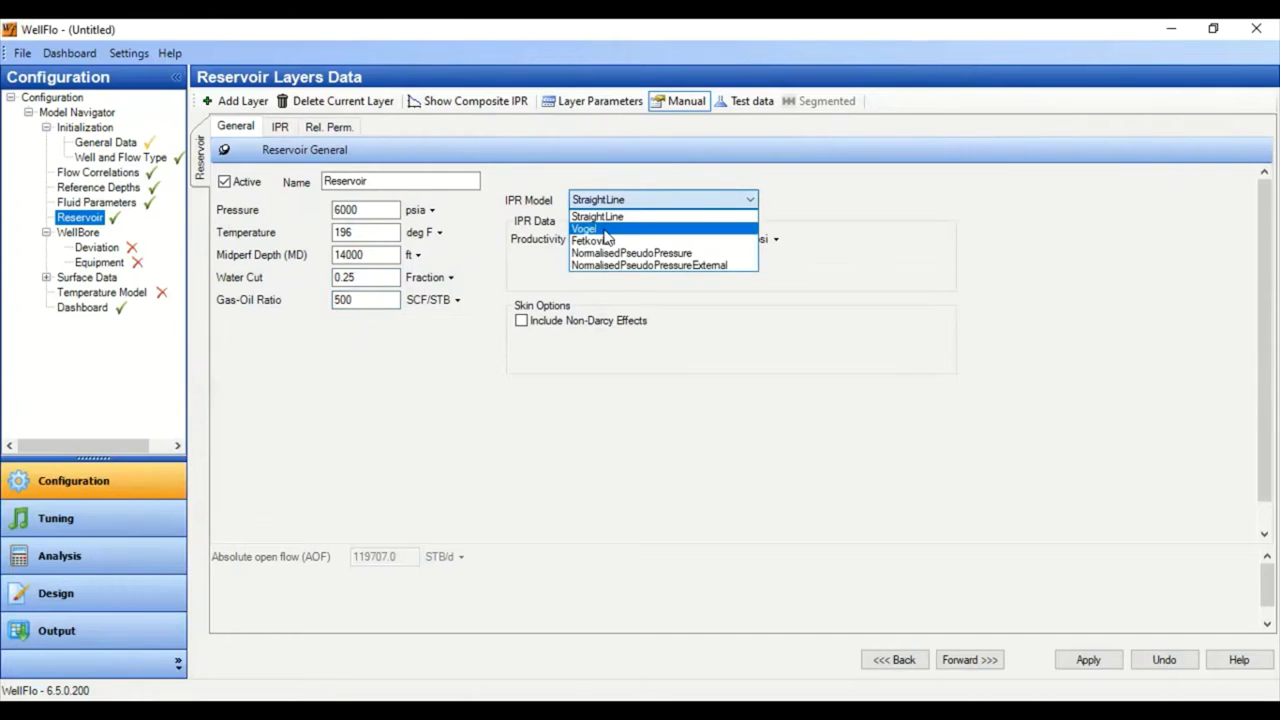
{"action": "left_click", "coordinate": [605, 229]}
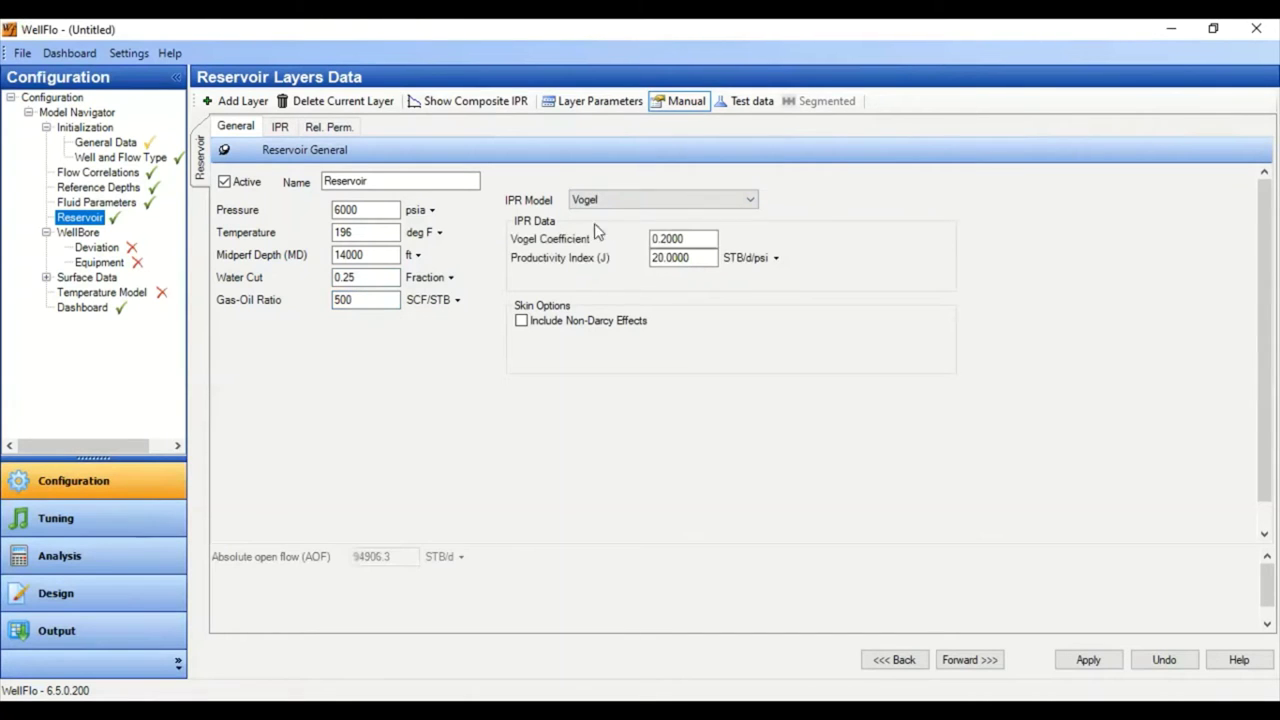
{"action": "double_click", "coordinate": [653, 260]}
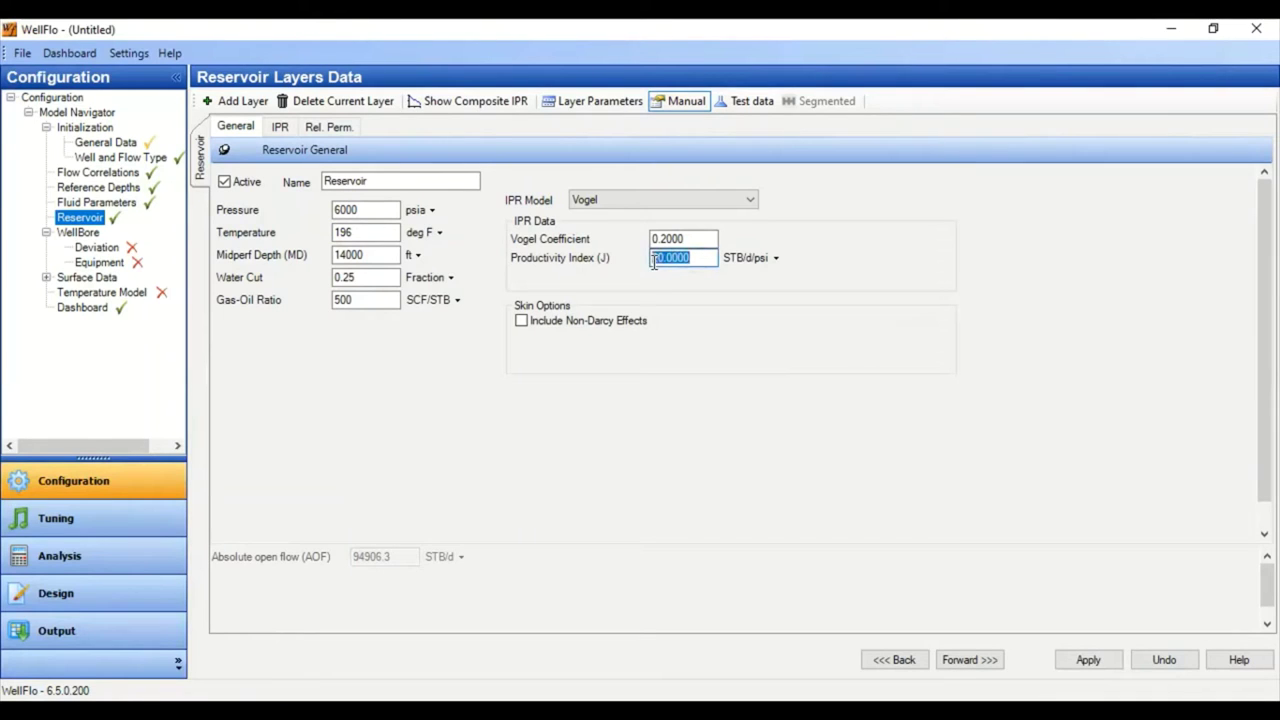
{"action": "type", "text": "1.25"}
{"action": "key", "text": "Tab"}
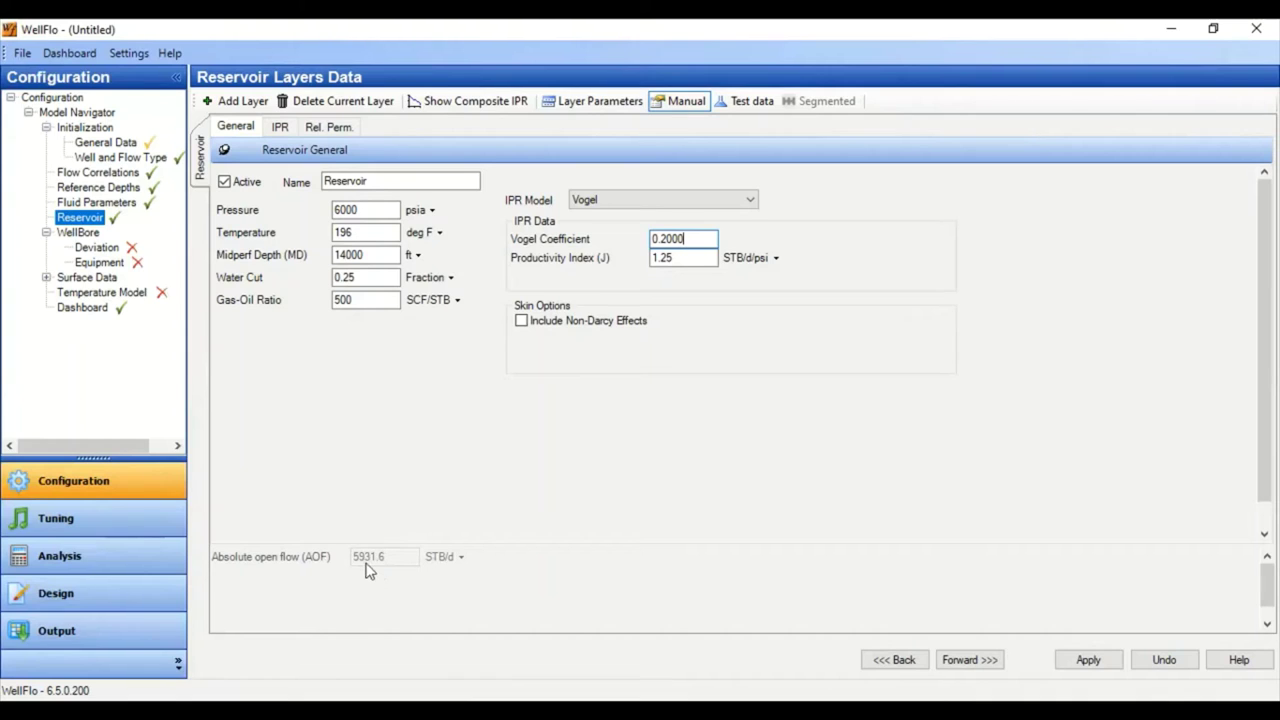
- Review the reservoir's IPR curve and relative permeability data, apply the layer data, and continue to the wellbore deviation
{"action": "left_click", "coordinate": [279, 129]}
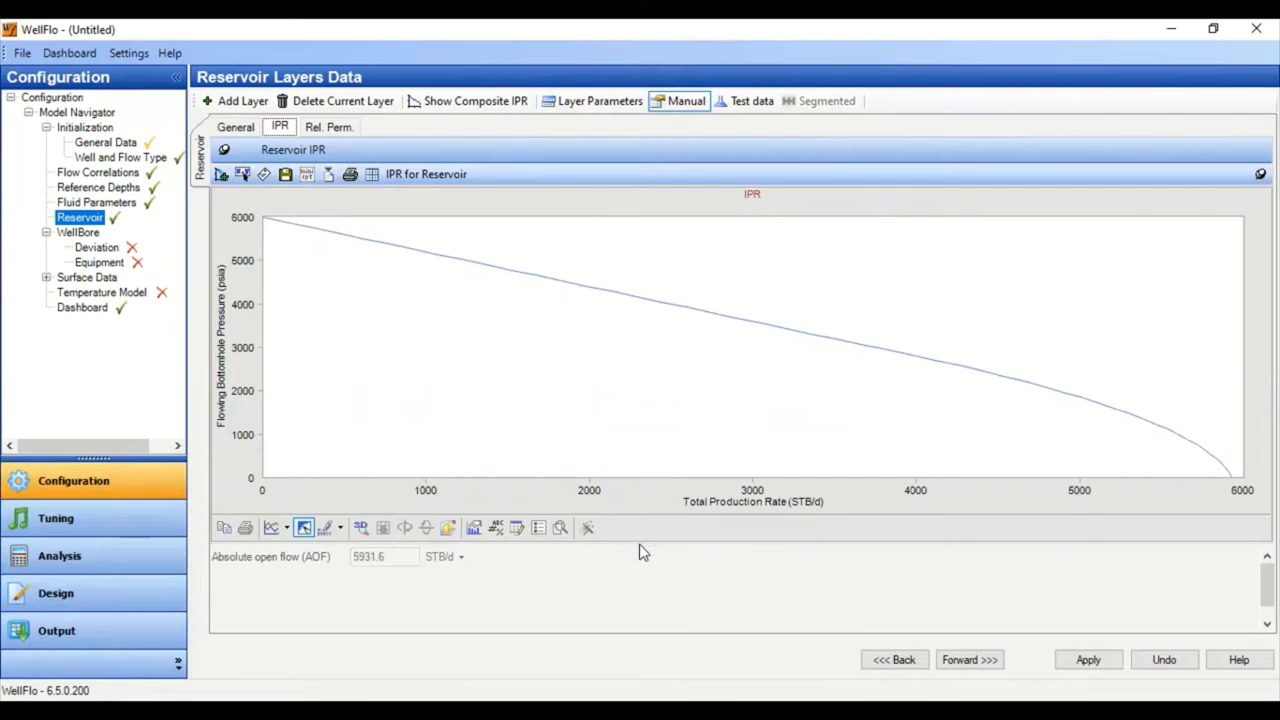
{"action": "left_click", "coordinate": [333, 131]}
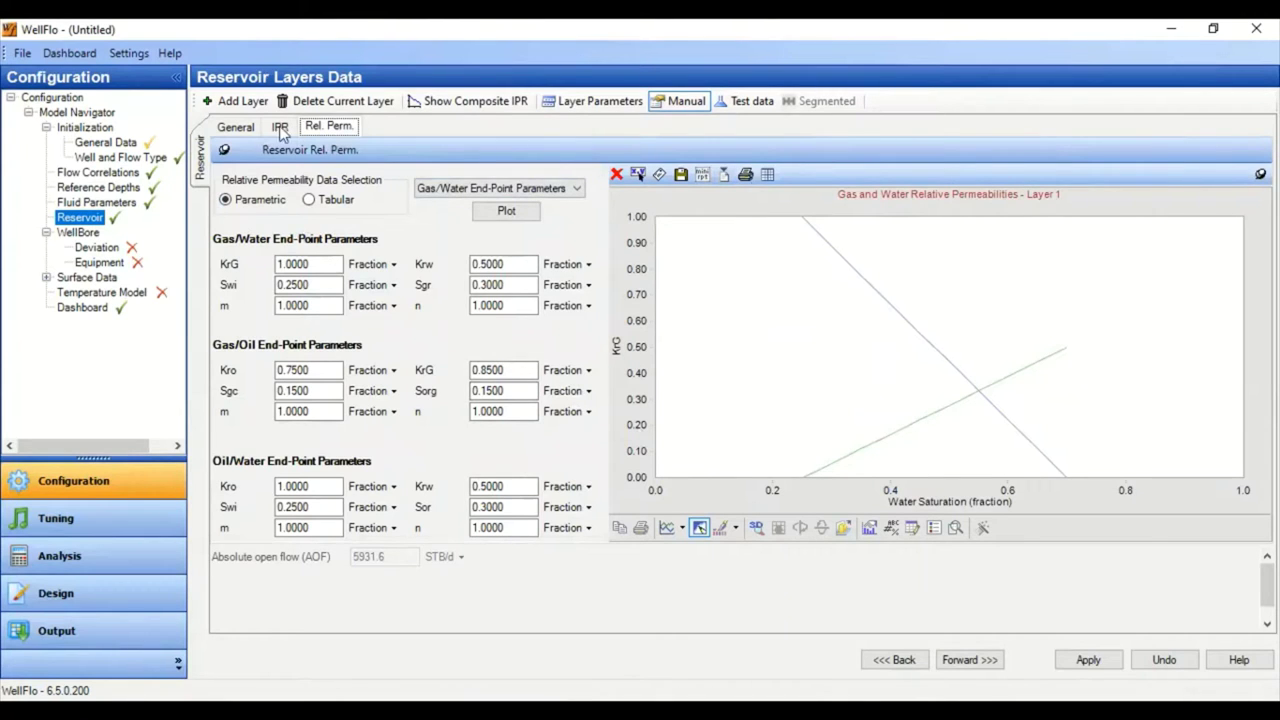
{"action": "left_click", "coordinate": [250, 131]}
{"action": "left_click", "coordinate": [335, 129]}
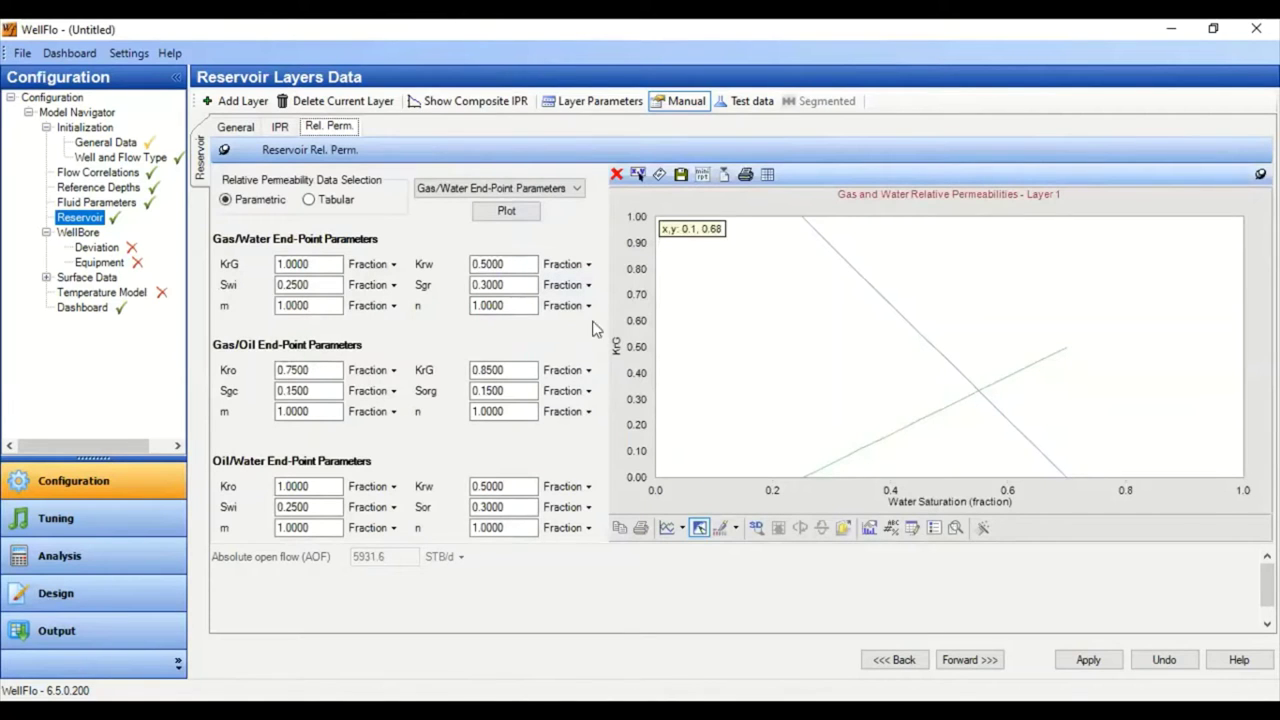
{"action": "left_click", "coordinate": [238, 128]}
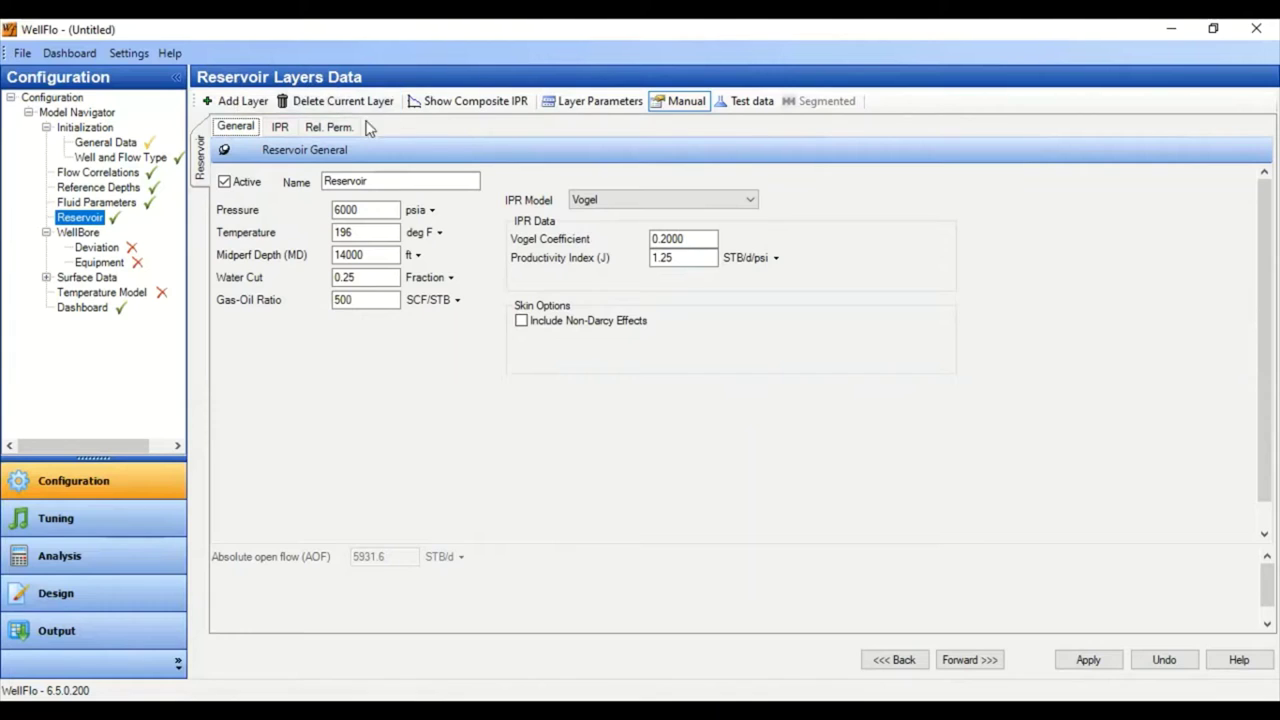
{"action": "left_click", "coordinate": [1094, 662]}
{"action": "left_click", "coordinate": [985, 662]}
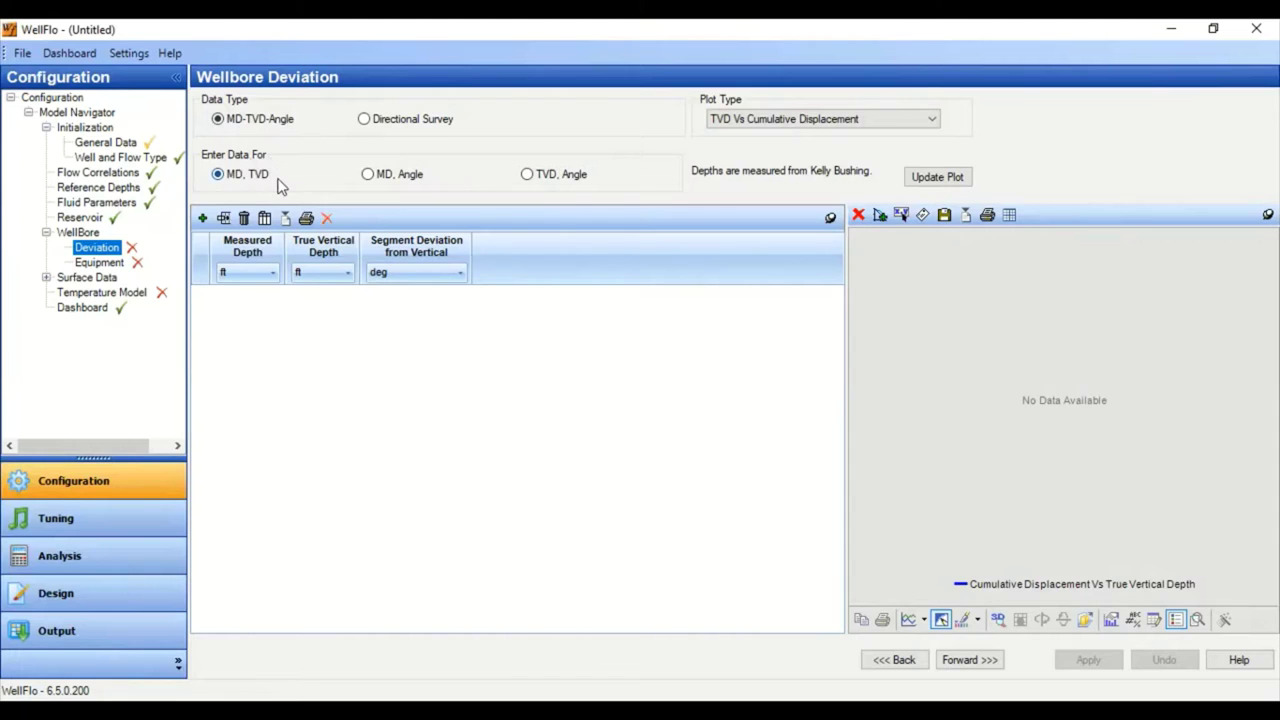
- Add a deviation point at 14000 ft measured depth and 14000 ft true vertical depth, apply it, and continue to the wellbore equipment
{"action": "left_click", "coordinate": [203, 219]}
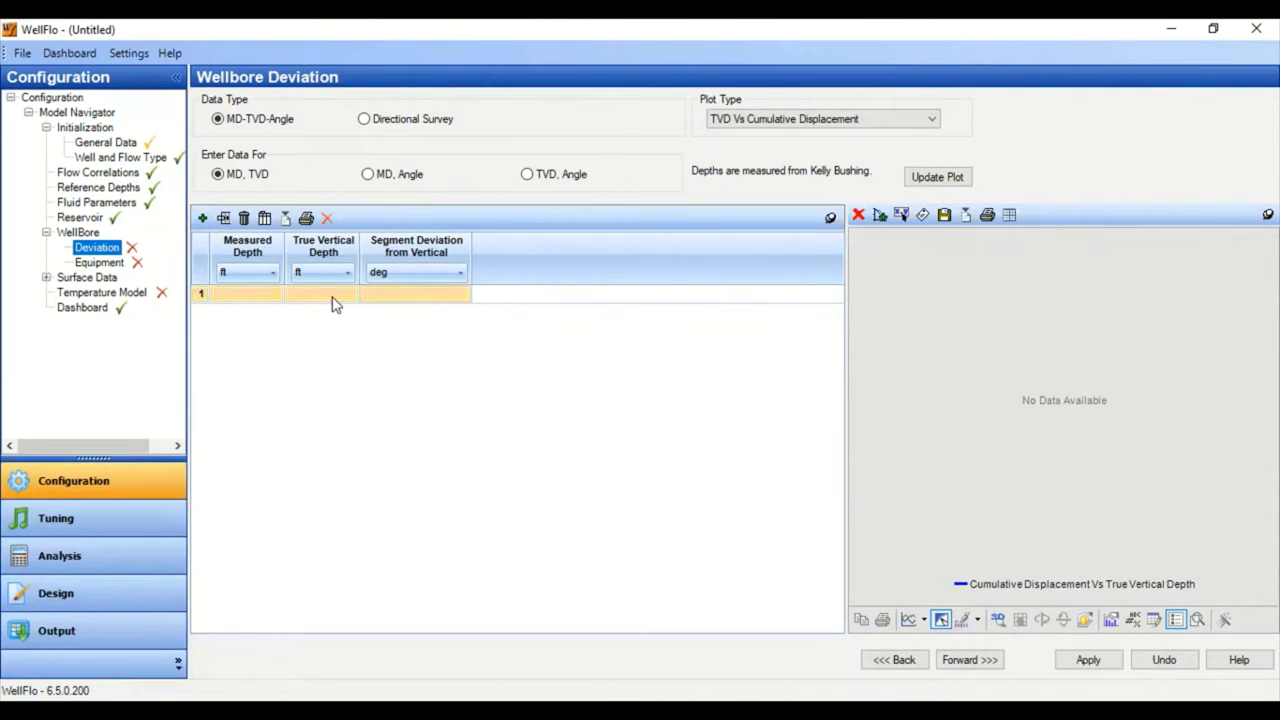
{"action": "left_click", "coordinate": [254, 296]}
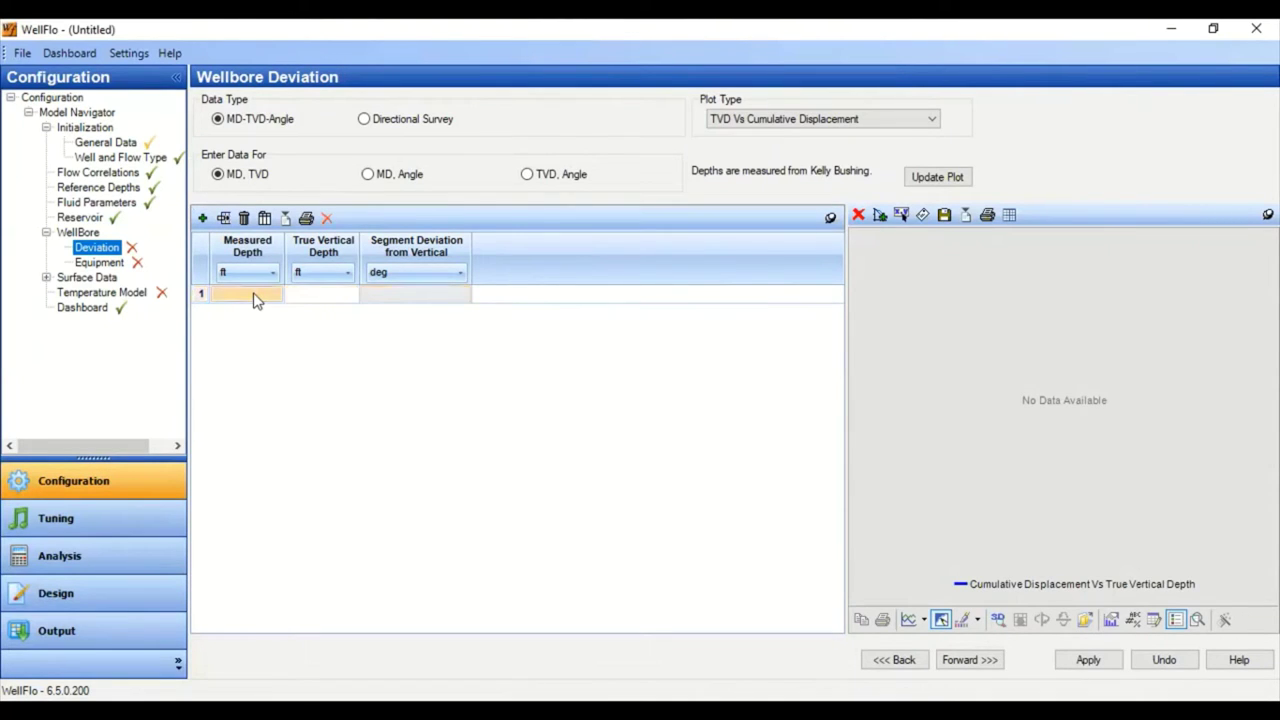
{"action": "left_click", "coordinate": [254, 294]}
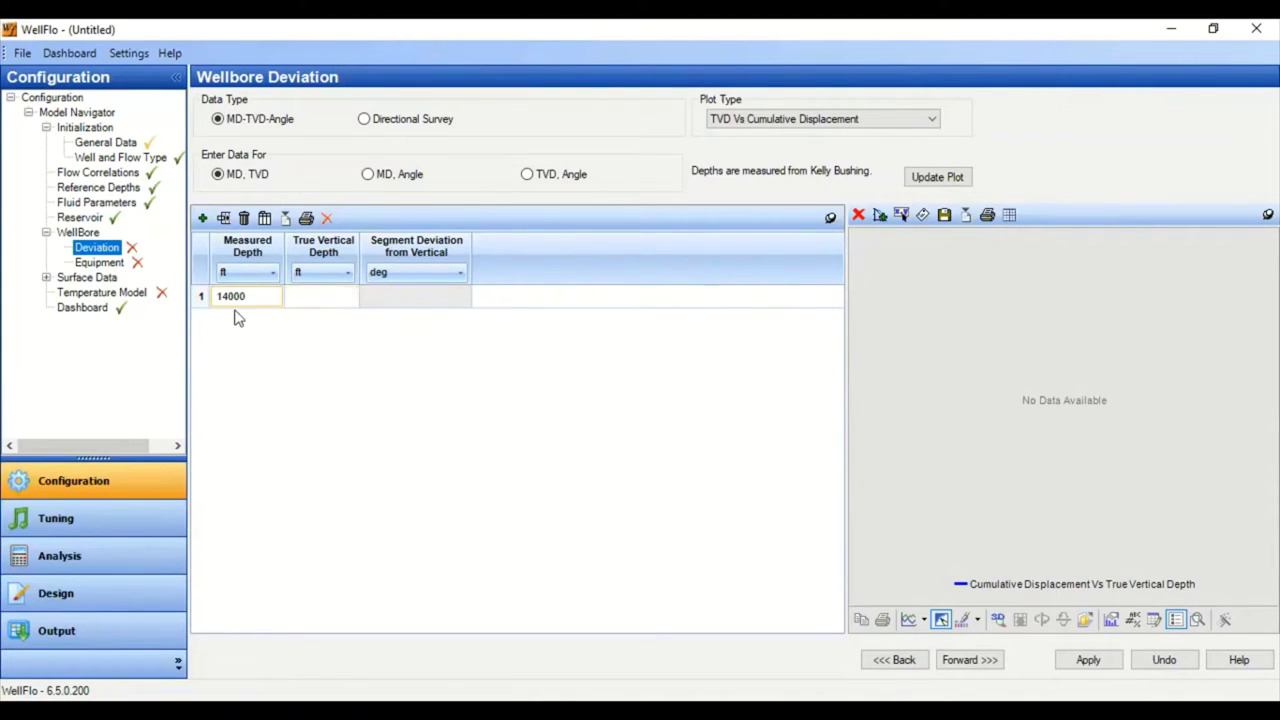
{"action": "left_click", "coordinate": [322, 298]}
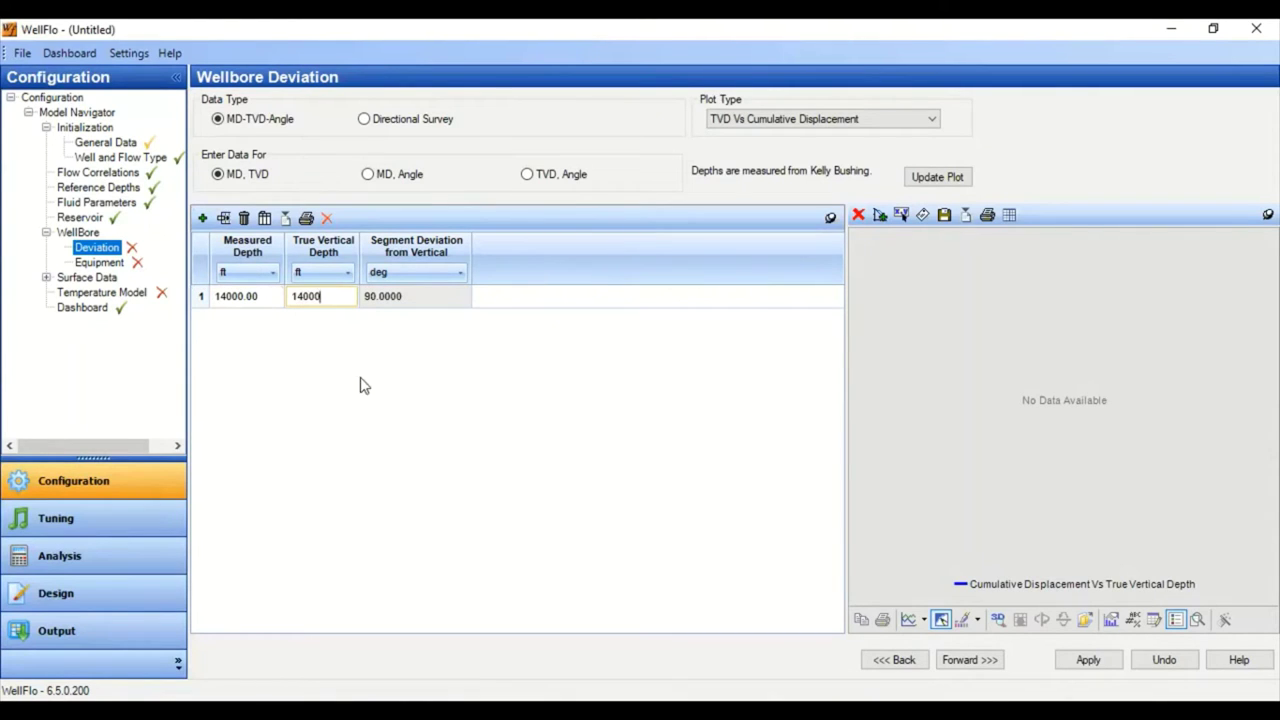
{"action": "key", "text": "Tab"}
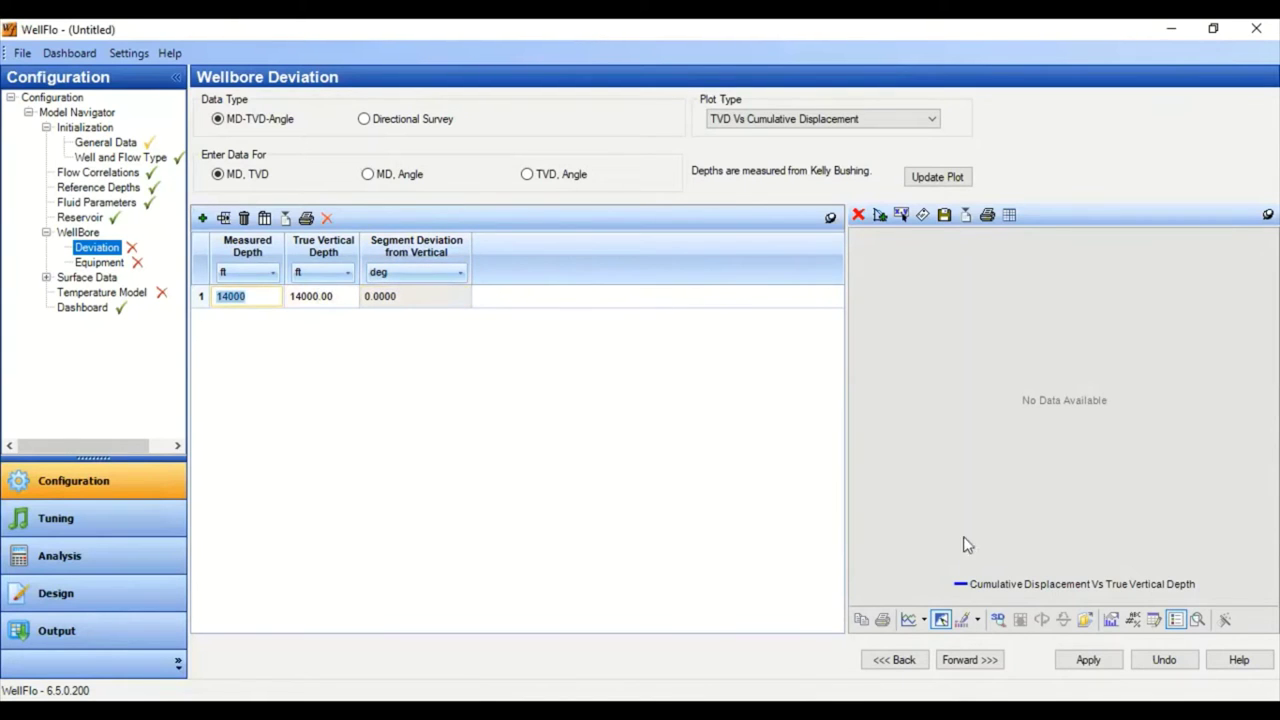
{"action": "left_click", "coordinate": [1088, 660]}
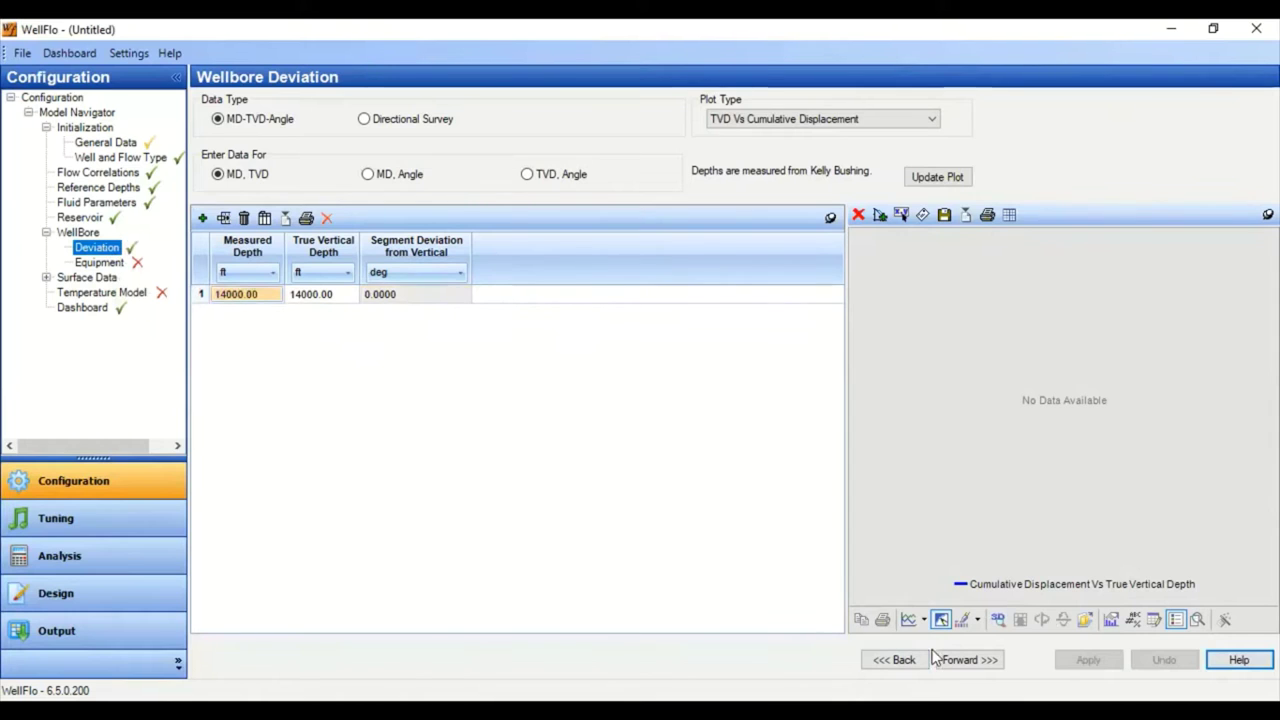
{"action": "left_click", "coordinate": [995, 662]}
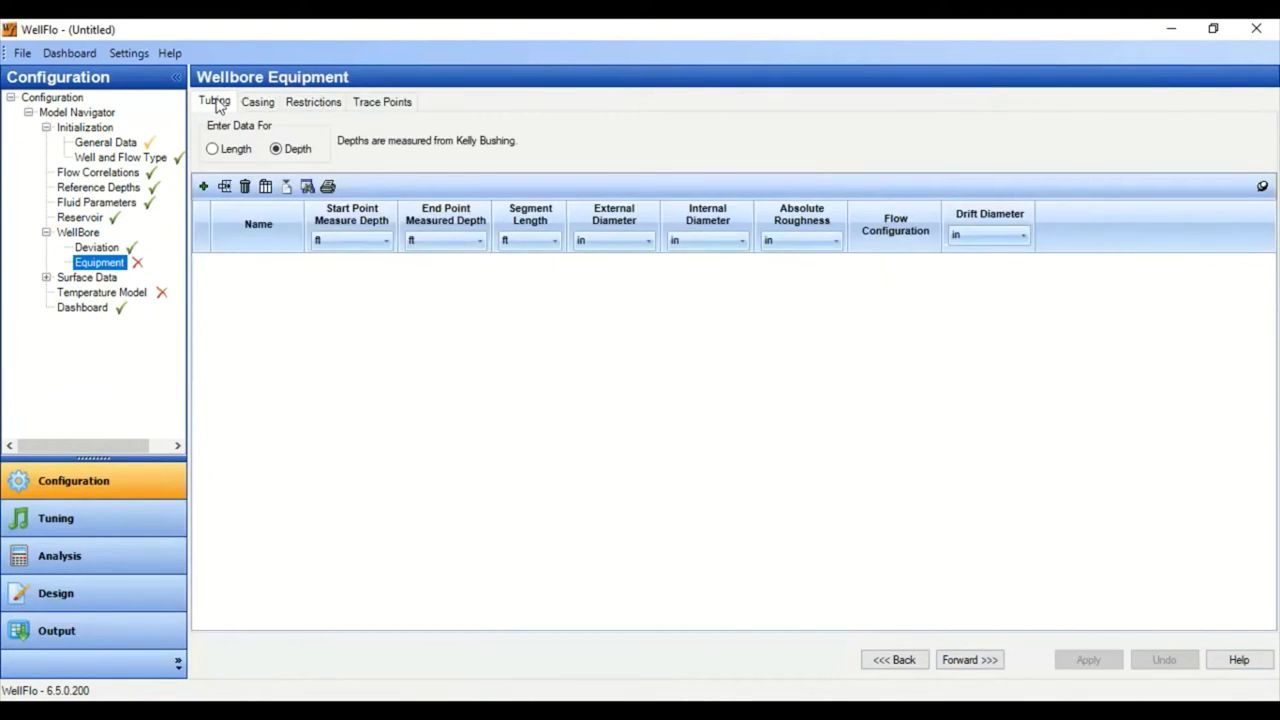
- Add a tubing entry named Tubing and set its end point measured depth to 13000 ft, keeping that column in feet
{"action": "left_click", "coordinate": [256, 104]}
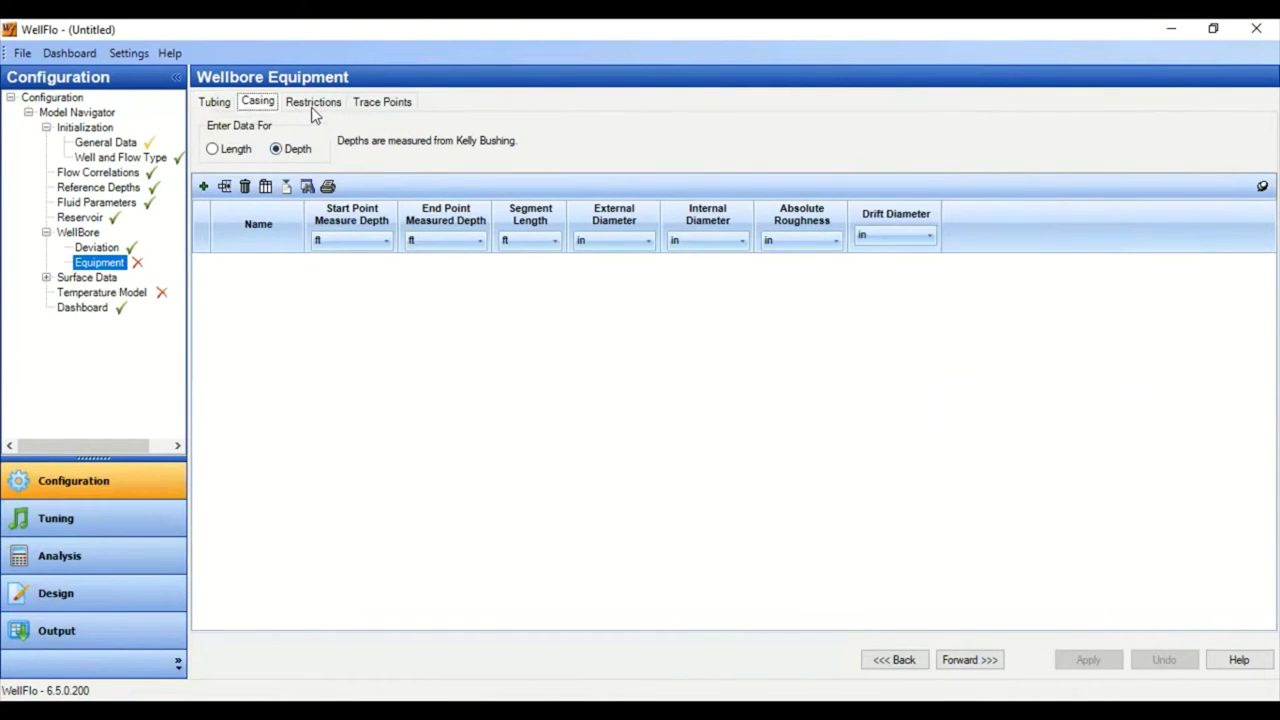
{"action": "left_click", "coordinate": [312, 102]}
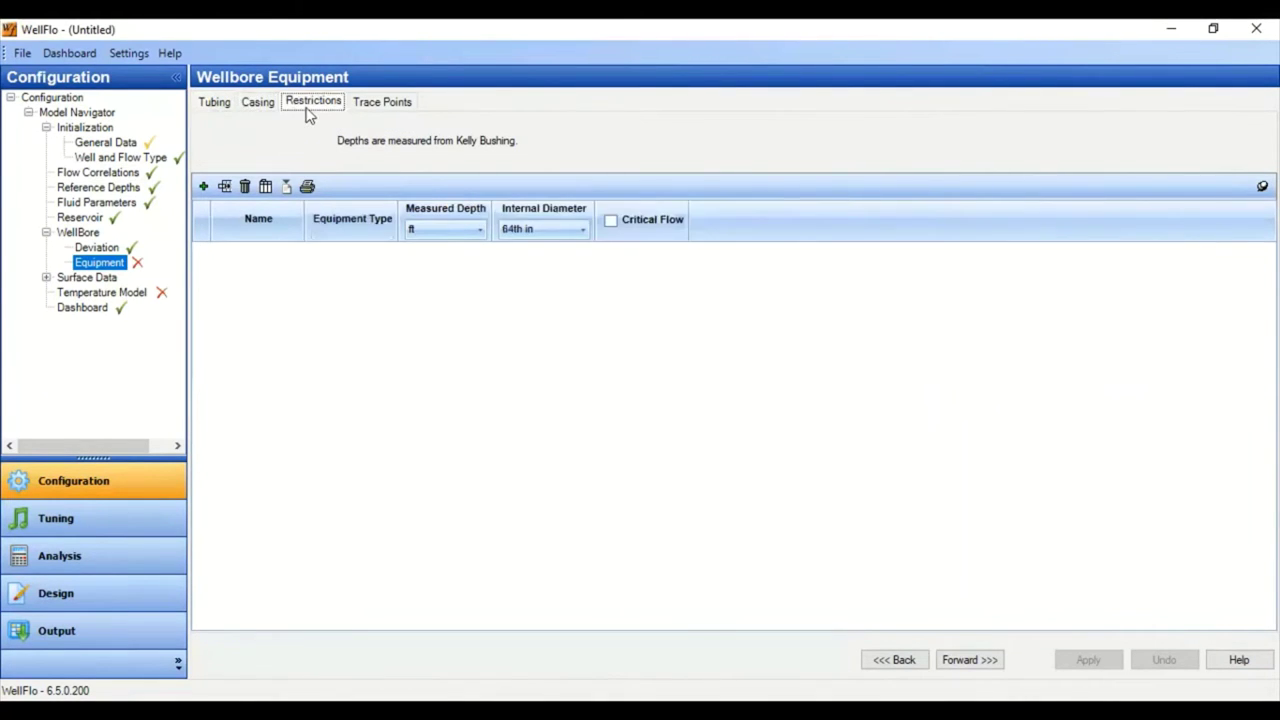
{"action": "left_click", "coordinate": [226, 104]}
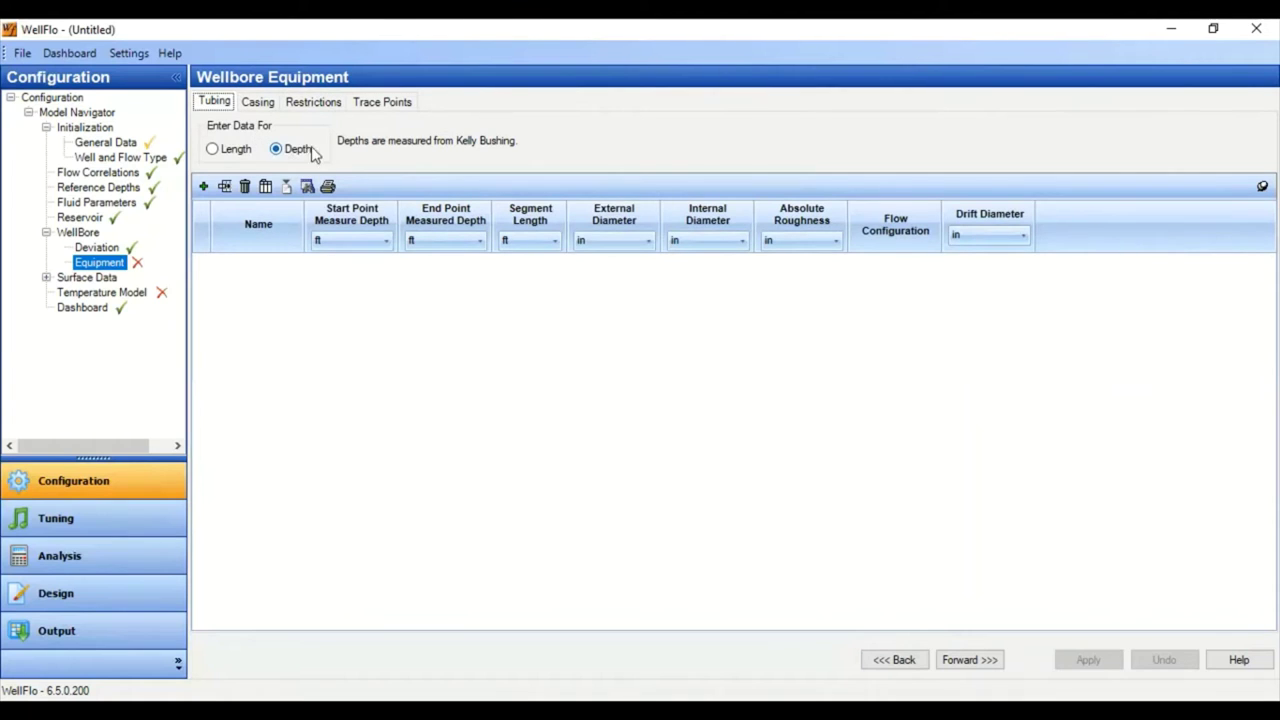
{"action": "left_click", "coordinate": [202, 187]}
{"action": "left_click", "coordinate": [283, 266]}
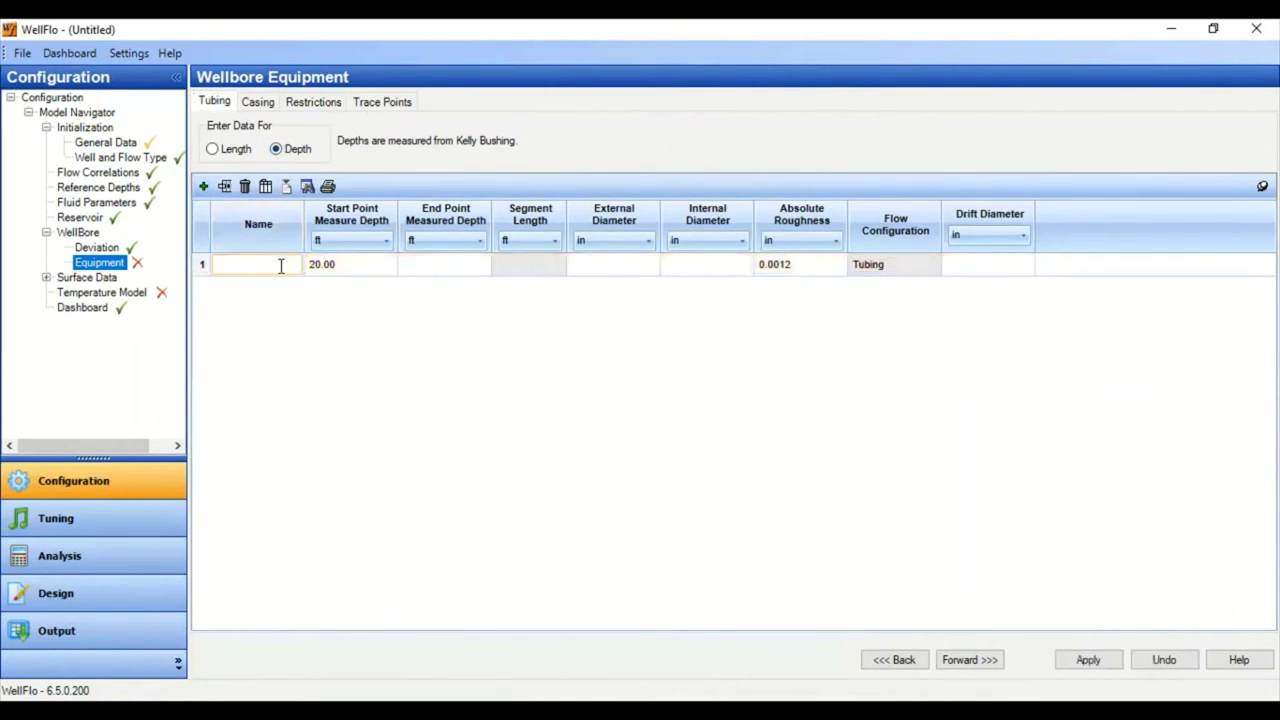
{"action": "type", "text": "Tubing"}
{"action": "left_click", "coordinate": [333, 274]}
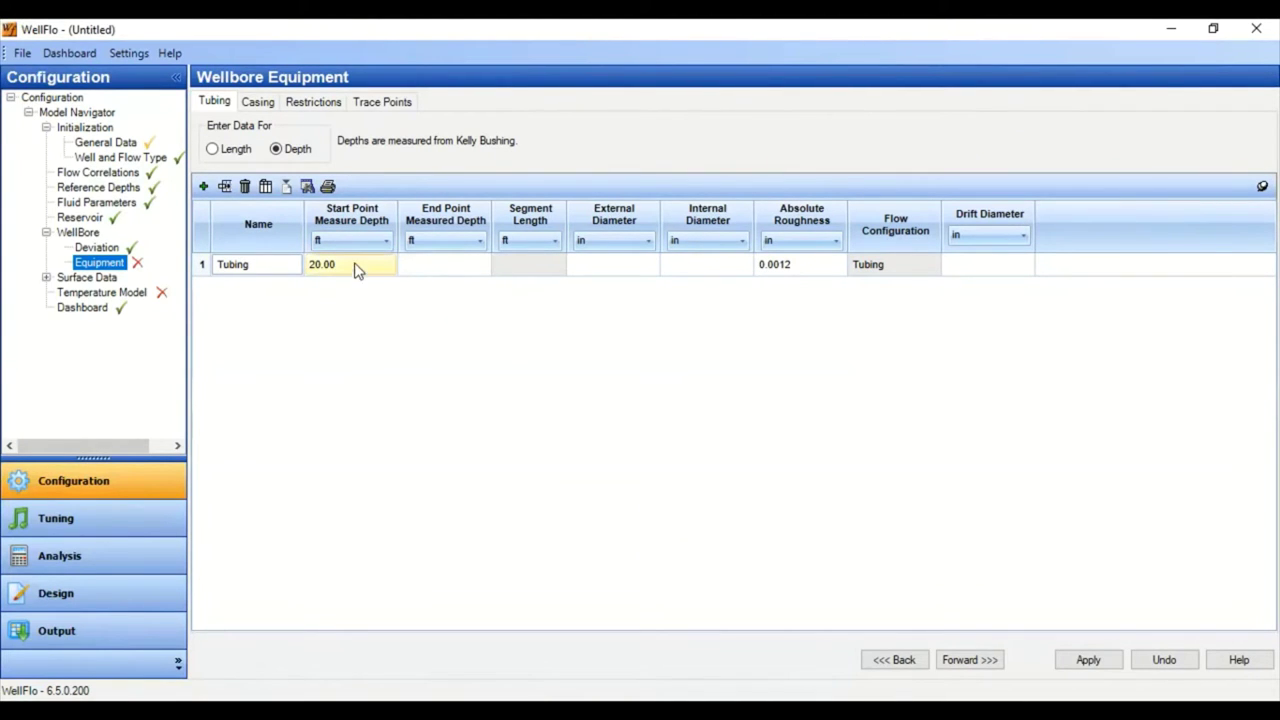
{"action": "left_click", "coordinate": [452, 242]}
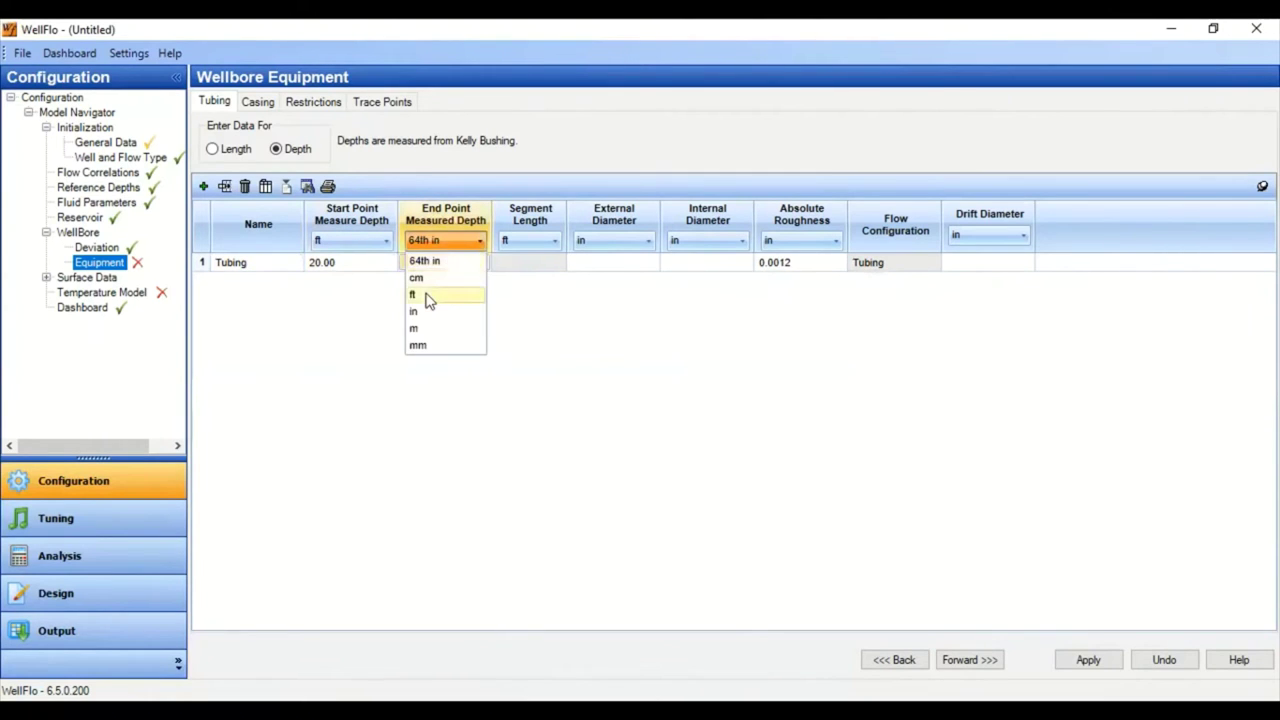
{"action": "left_click", "coordinate": [435, 294]}
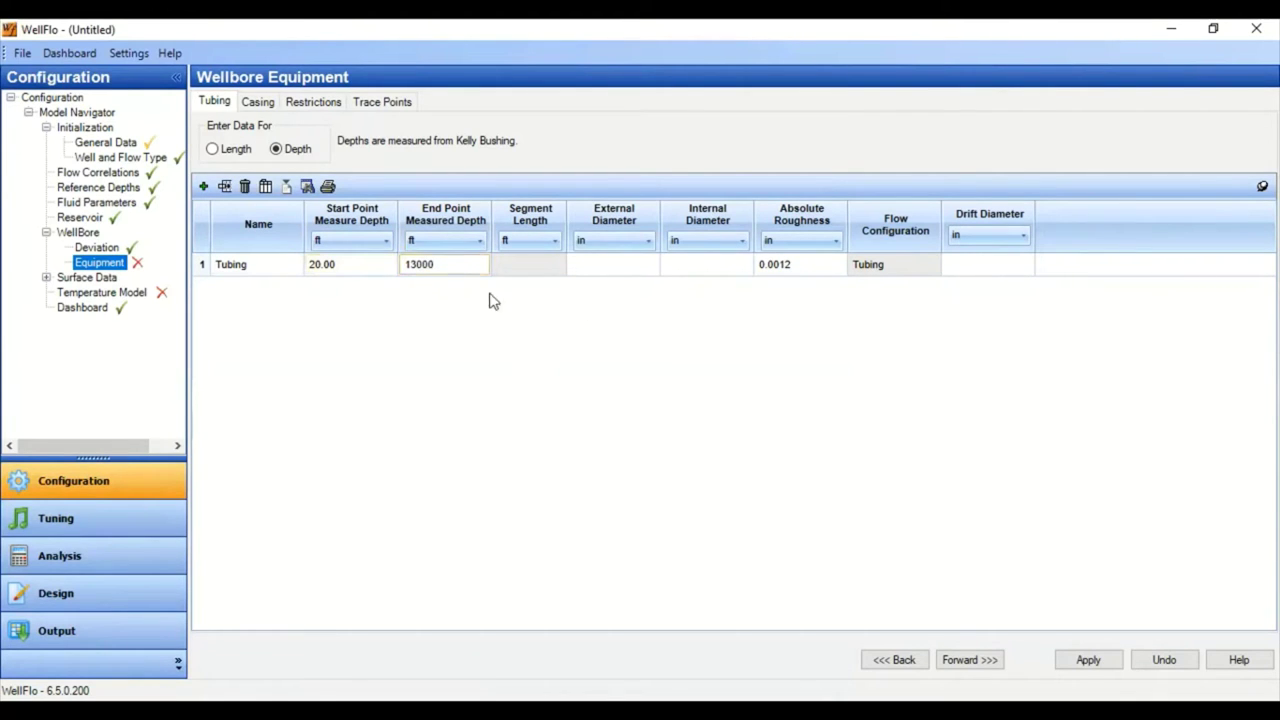
- Set the tubing's external diameter to 3.5 in and its internal diameter to 2.992 in
{"action": "left_click", "coordinate": [605, 262]}
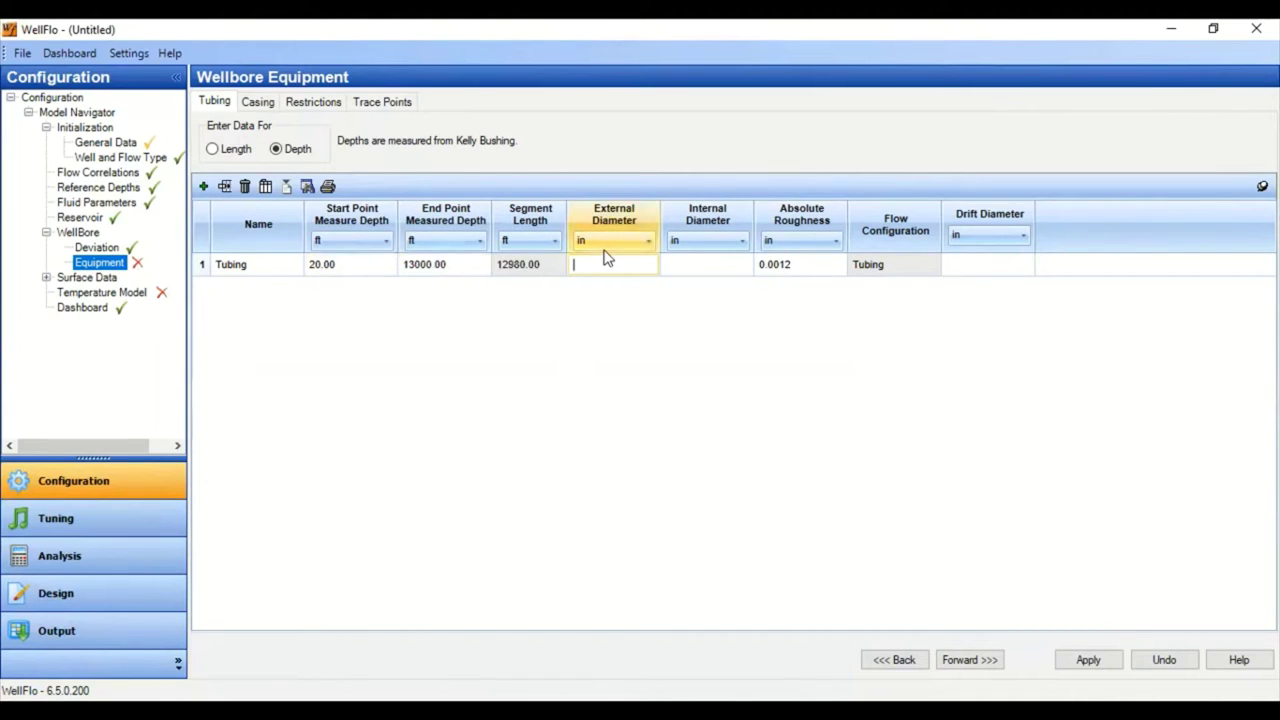
{"action": "left_click", "coordinate": [755, 265]}
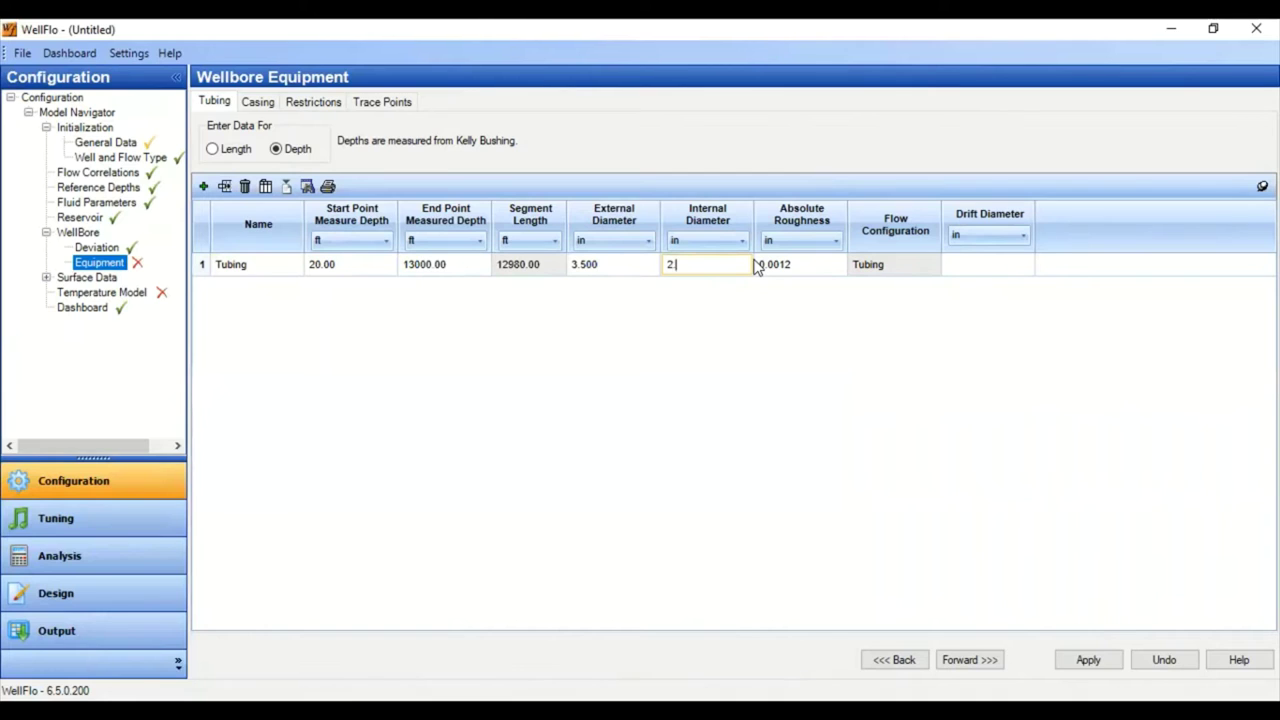
{"action": "type", "text": "2.992"}
{"action": "left_click", "coordinate": [795, 265]}
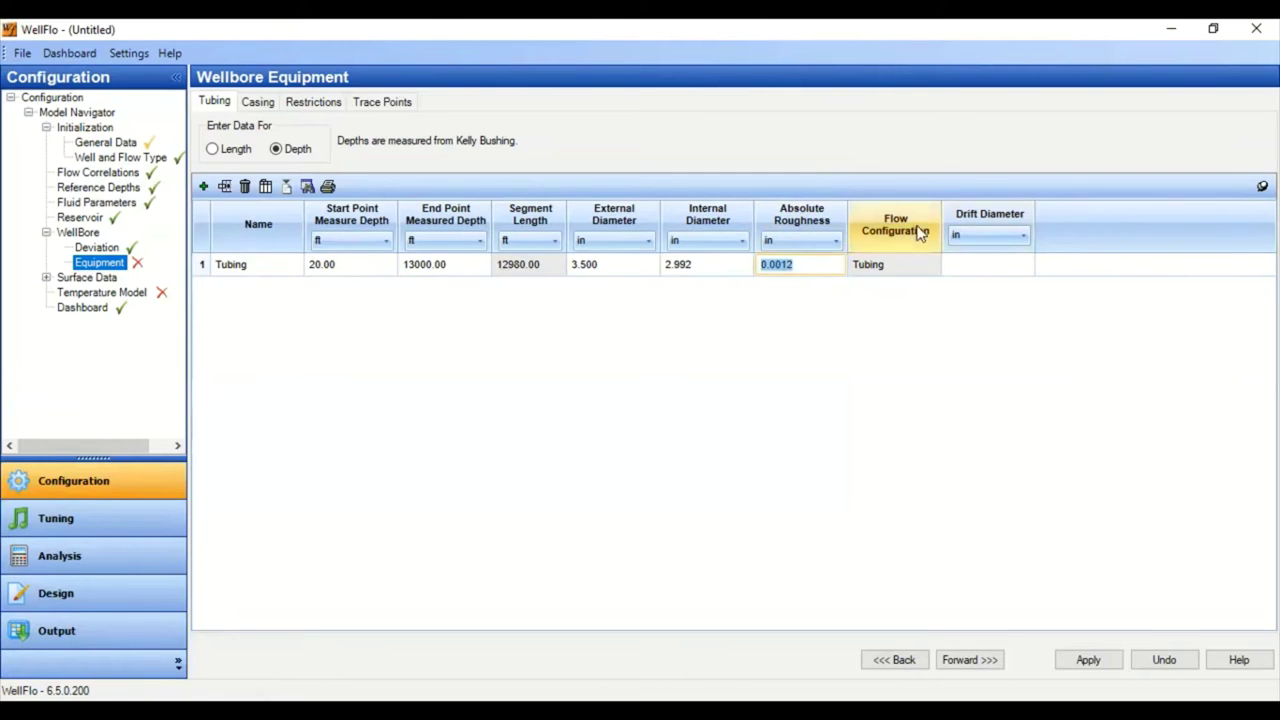
{"action": "left_click", "coordinate": [894, 266]}
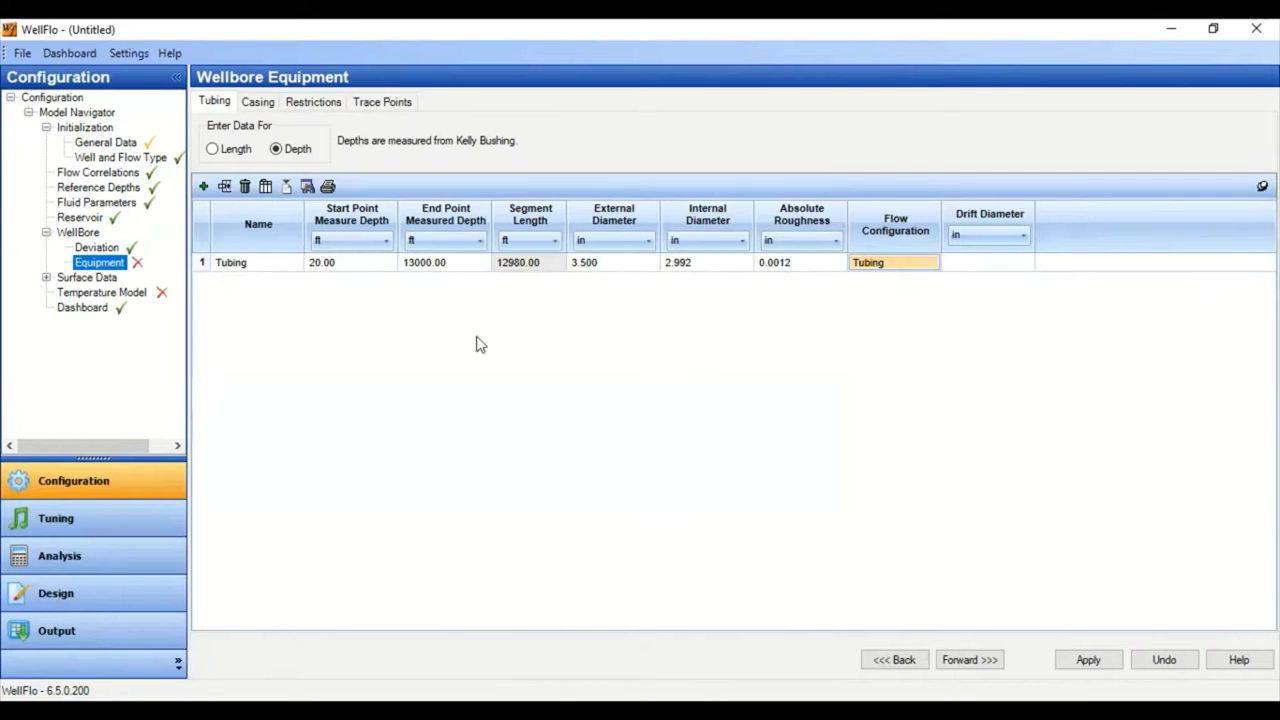
- Add two entries to the wellbore casing table and name them Tubing and Casing
{"action": "left_click", "coordinate": [259, 103]}
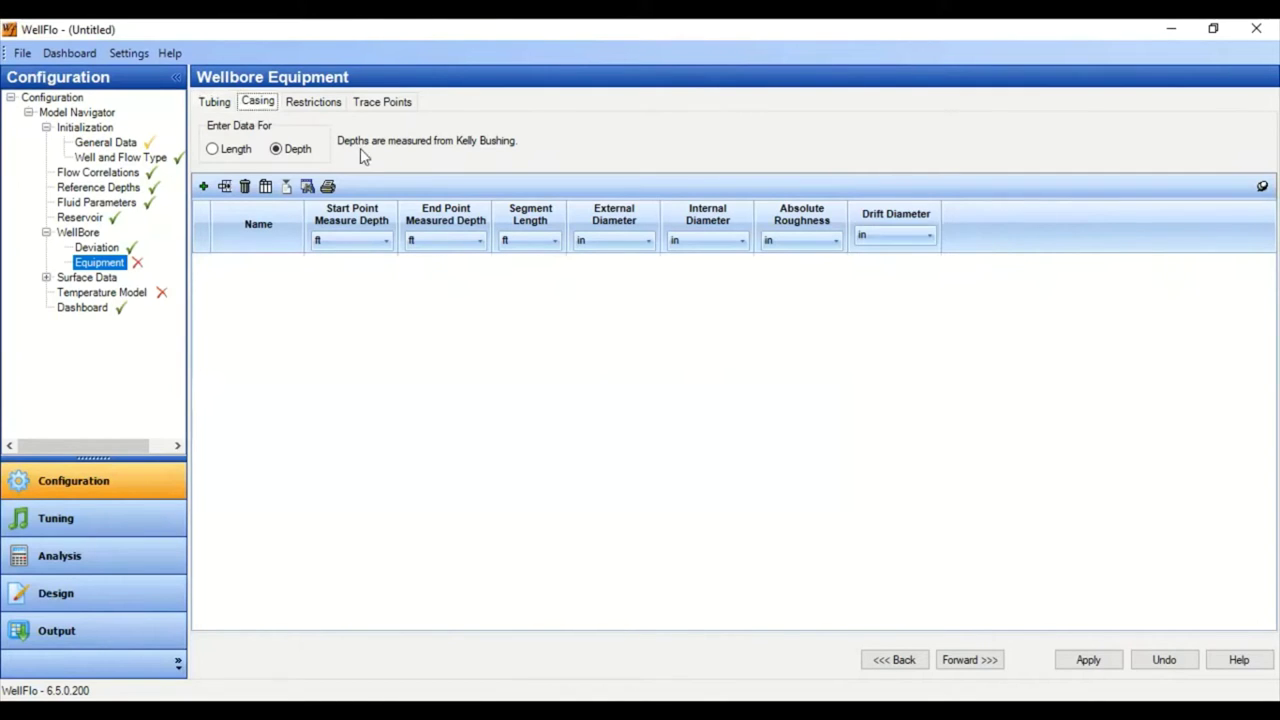
{"action": "left_click", "coordinate": [205, 189]}
{"action": "left_click", "coordinate": [205, 189]}
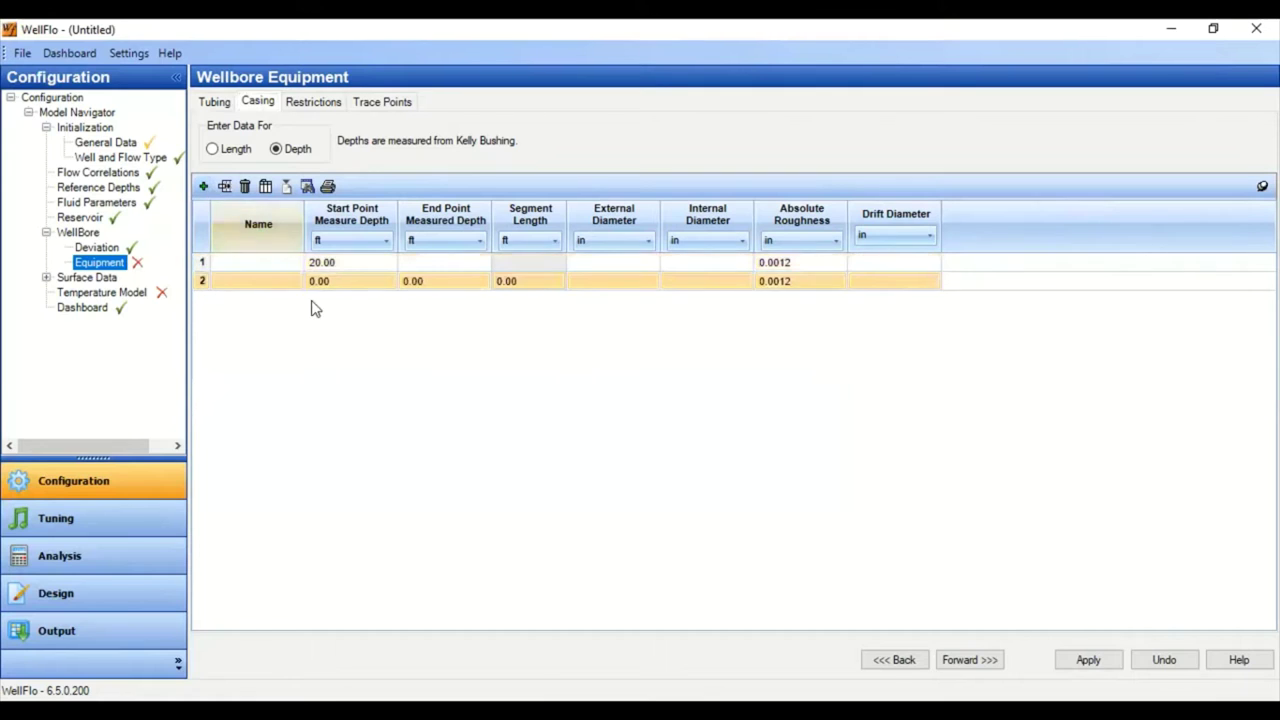
{"action": "left_click", "coordinate": [266, 263]}
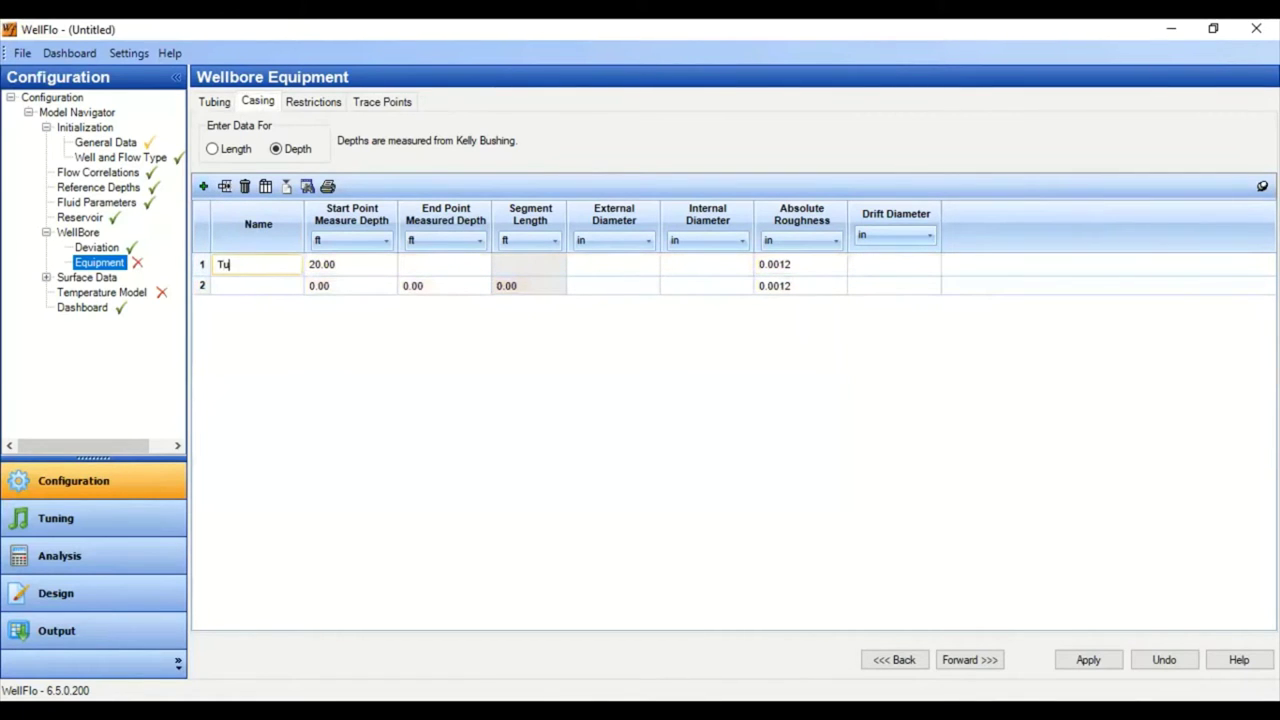
{"action": "type", "text": "Tubing"}
{"action": "left_click", "coordinate": [260, 285]}
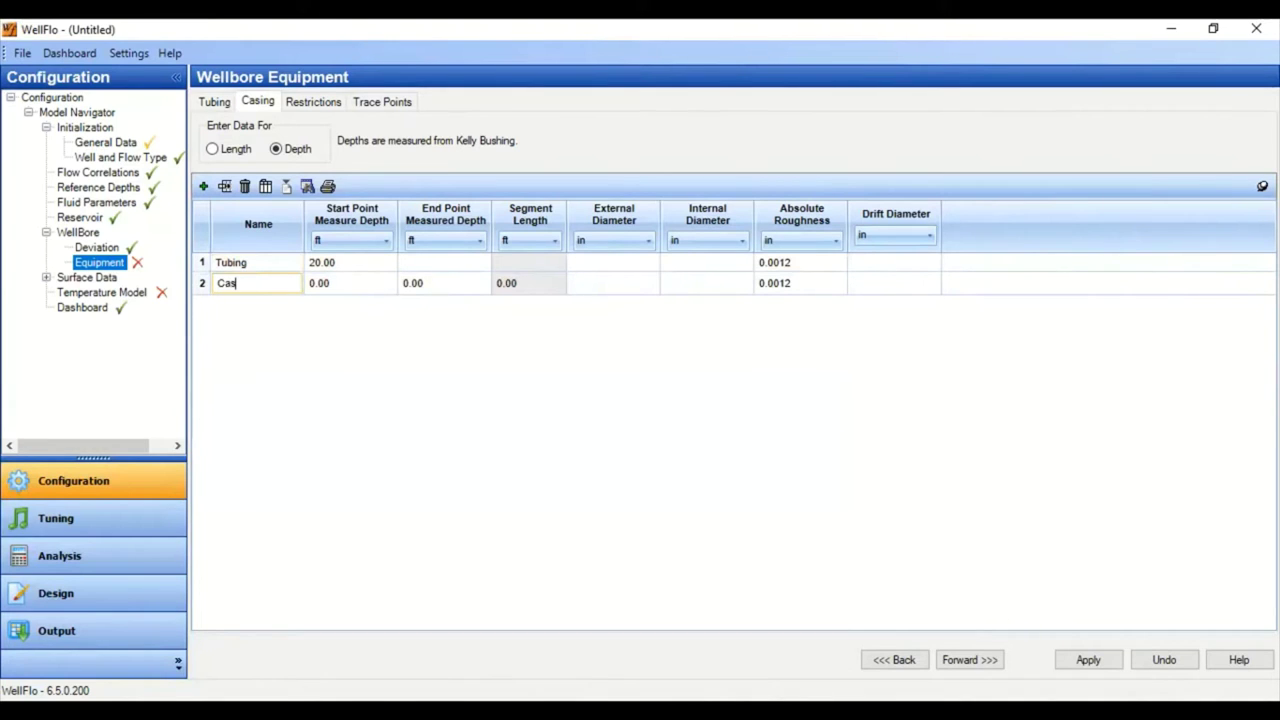
{"action": "left_click", "coordinate": [263, 297]}
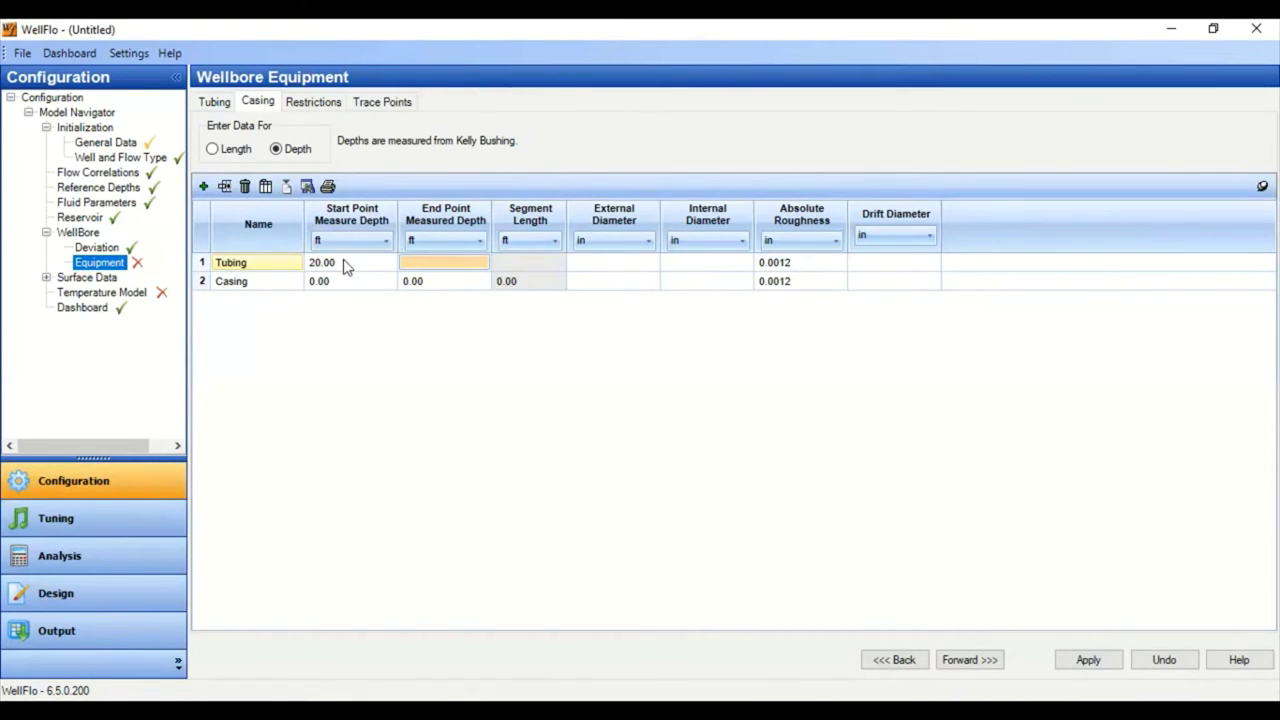
- Set the casing table's Tubing entry to an end point depth of 13000 ft, external diameter of 7 in and internal diameter of 6.3 in
{"action": "left_click", "coordinate": [440, 265]}
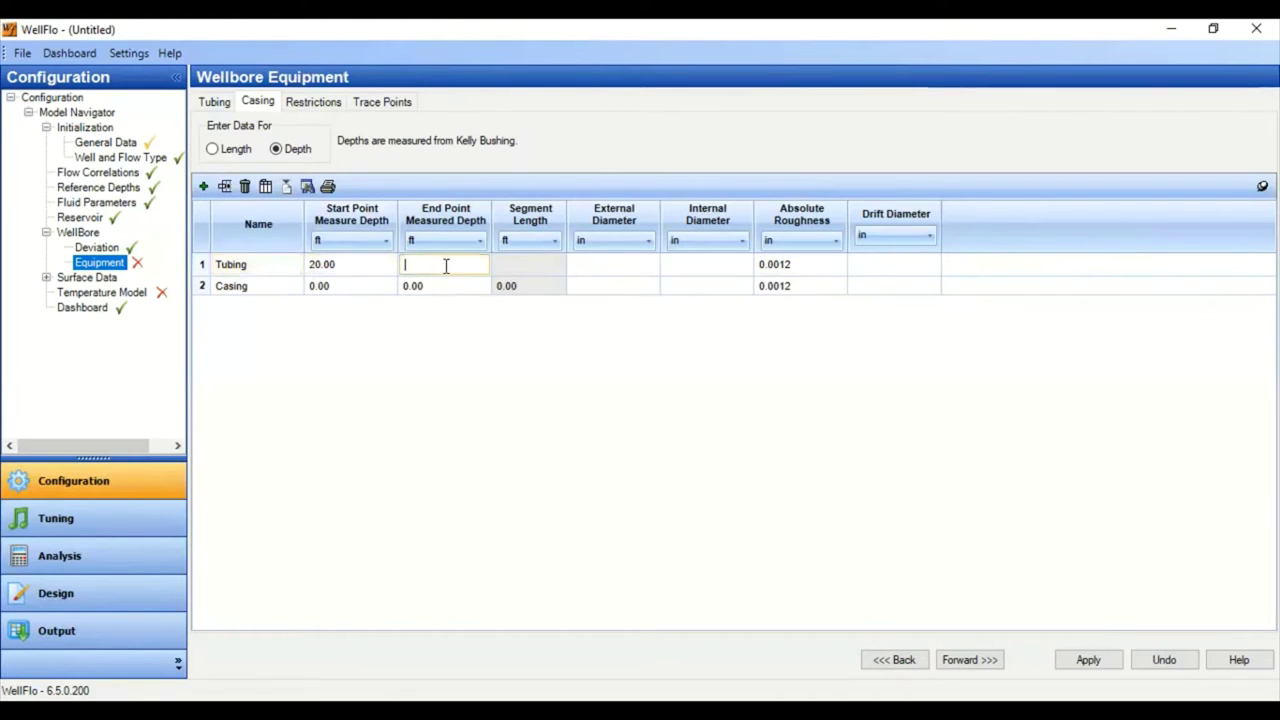
{"action": "type", "text": "13000"}
{"action": "left_click", "coordinate": [609, 266]}
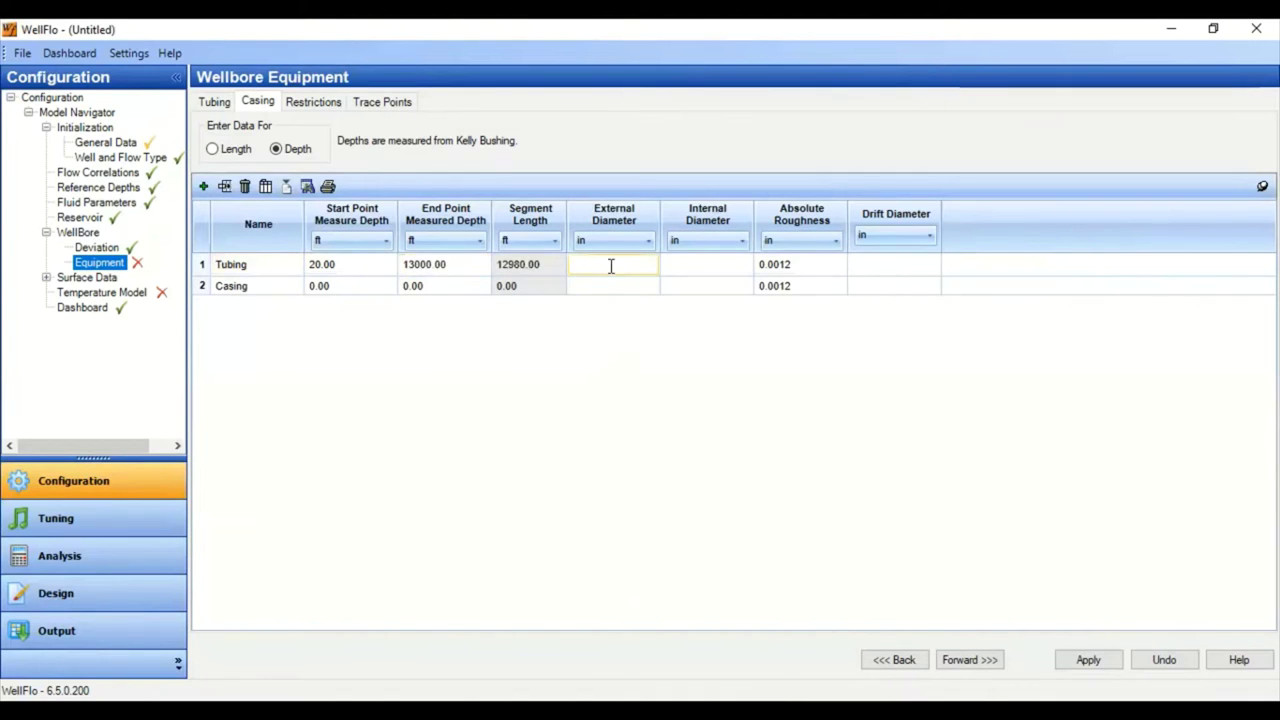
{"action": "type", "text": "7"}
{"action": "left_click", "coordinate": [620, 284]}
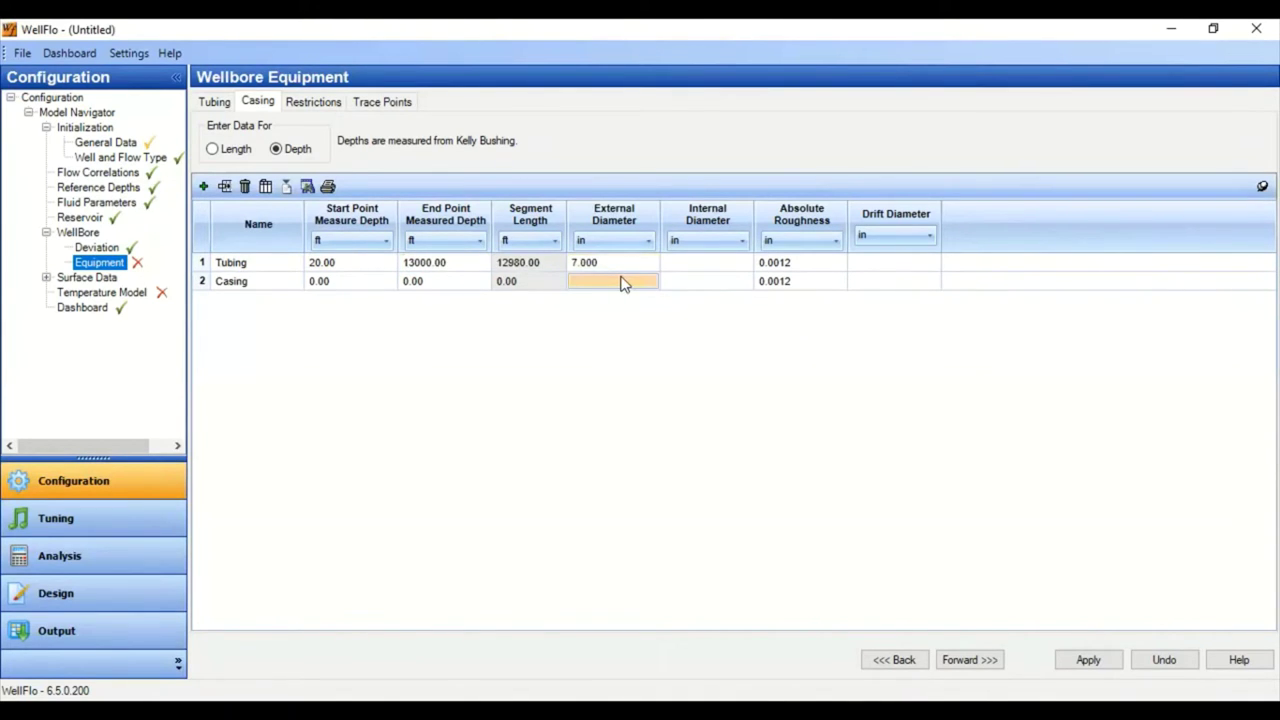
{"action": "left_click", "coordinate": [697, 264]}
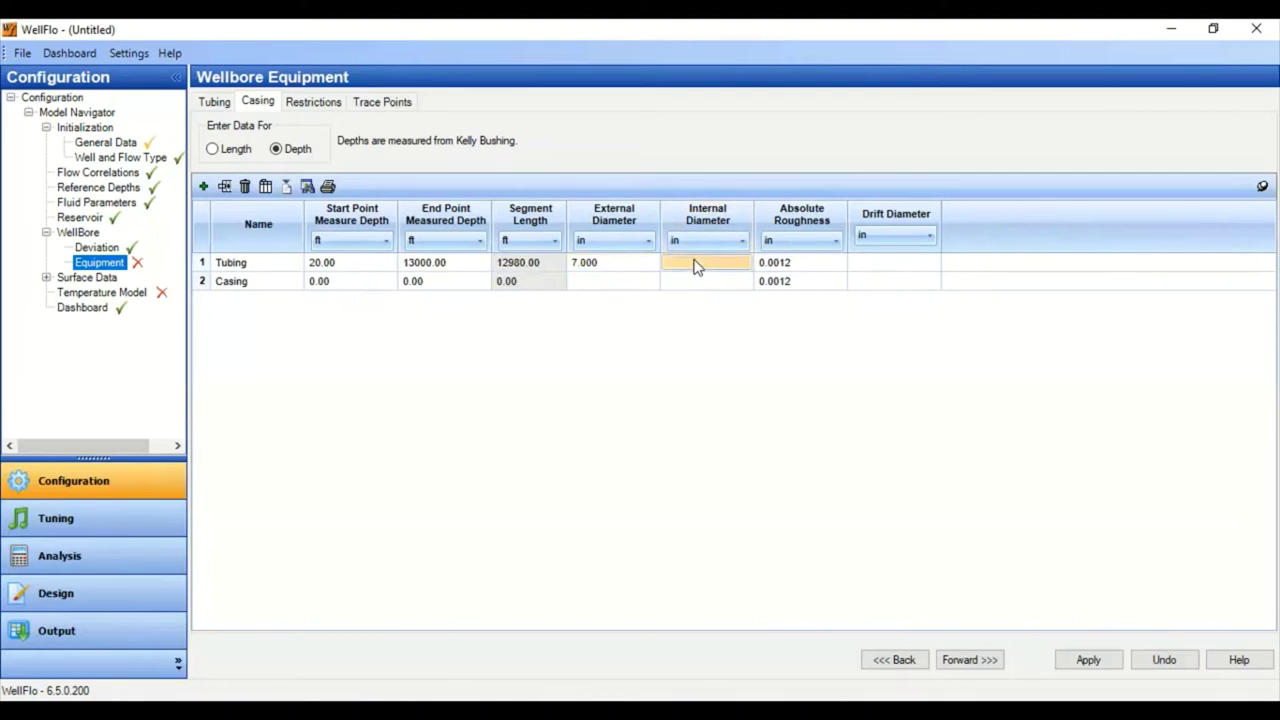
{"action": "type", "text": "6.3"}
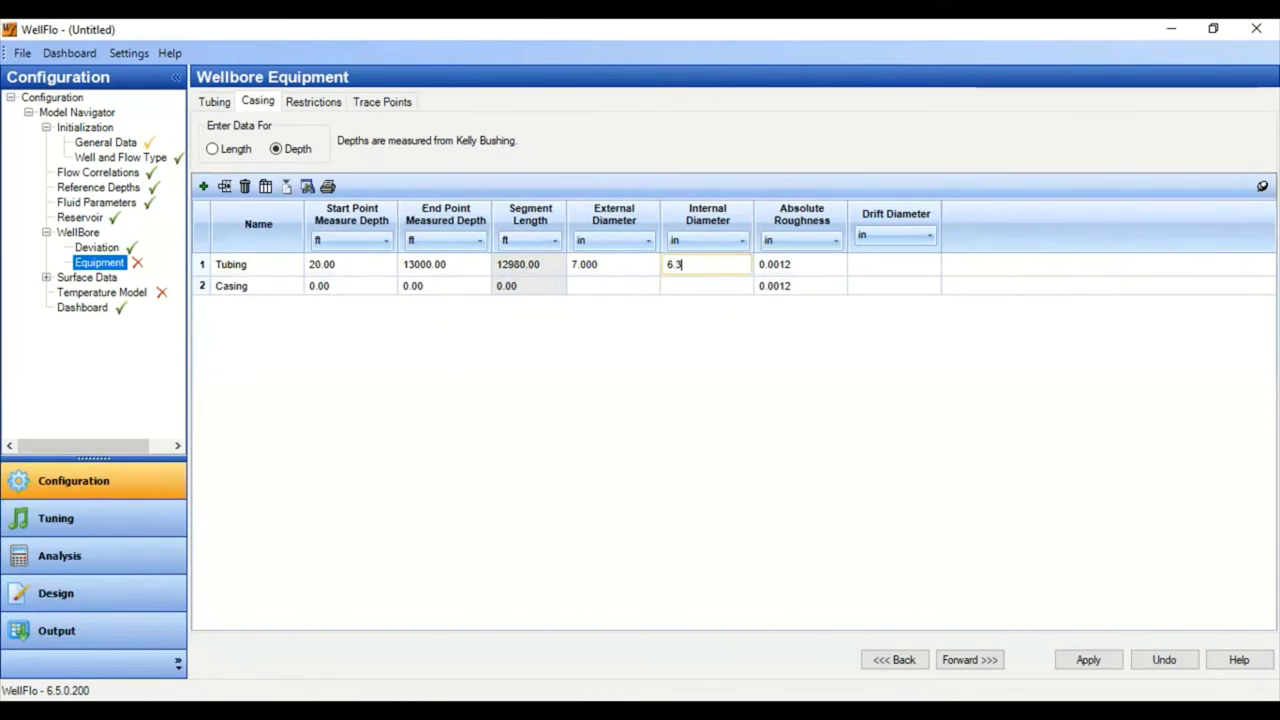
{"action": "left_click", "coordinate": [458, 291]}
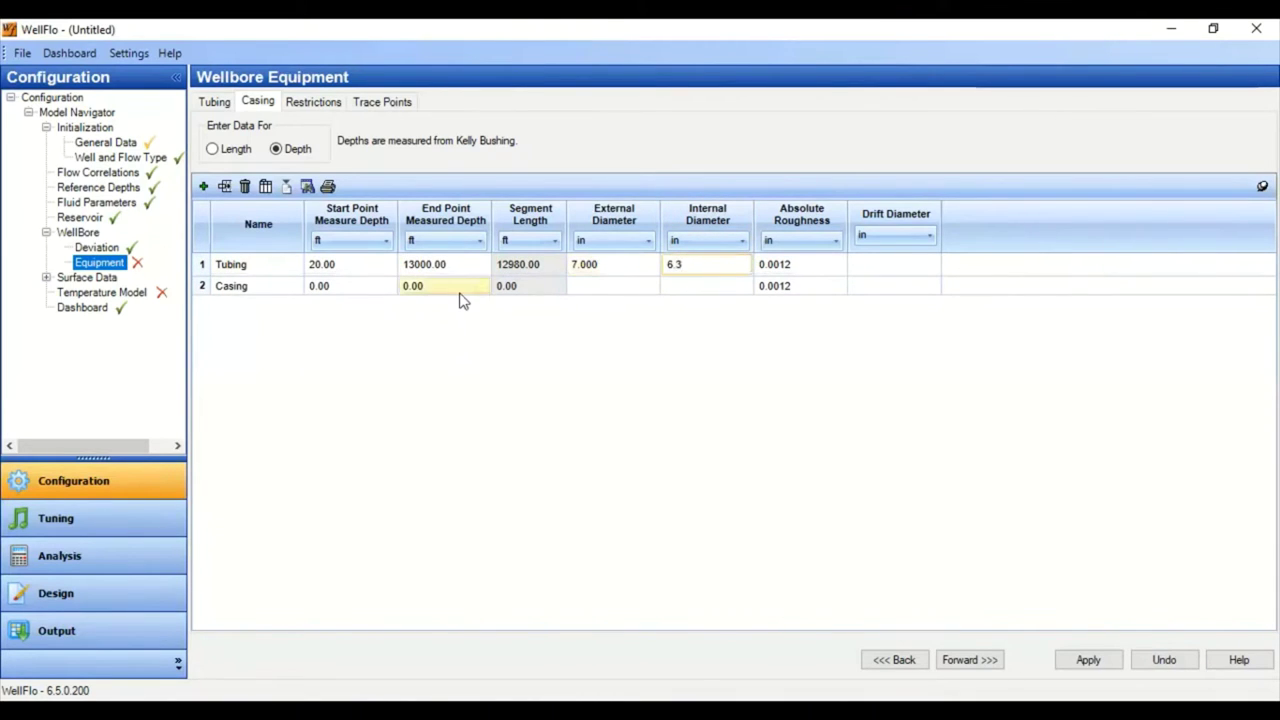
- Set the Casing entry's start point measured depth to 13000 ft and its end point measured depth to 14000 ft
{"action": "left_click", "coordinate": [277, 286]}
{"action": "left_click", "coordinate": [285, 283]}
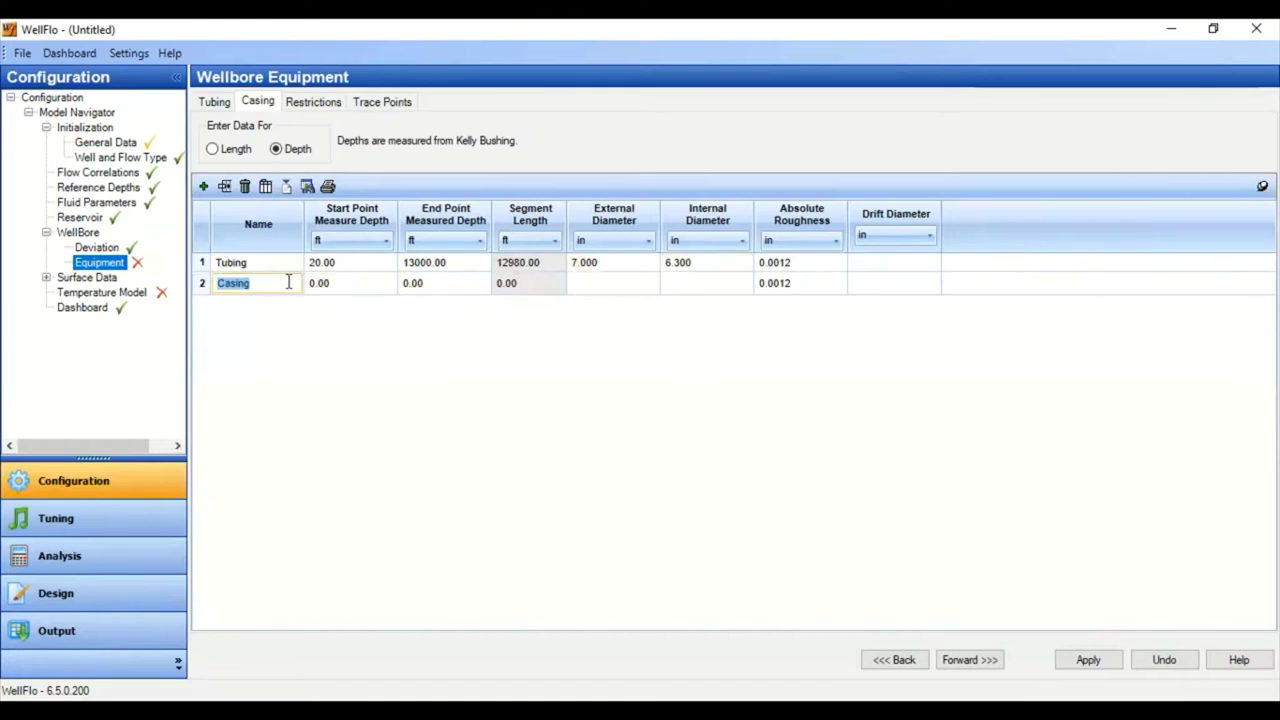
{"action": "left_click", "coordinate": [388, 286]}
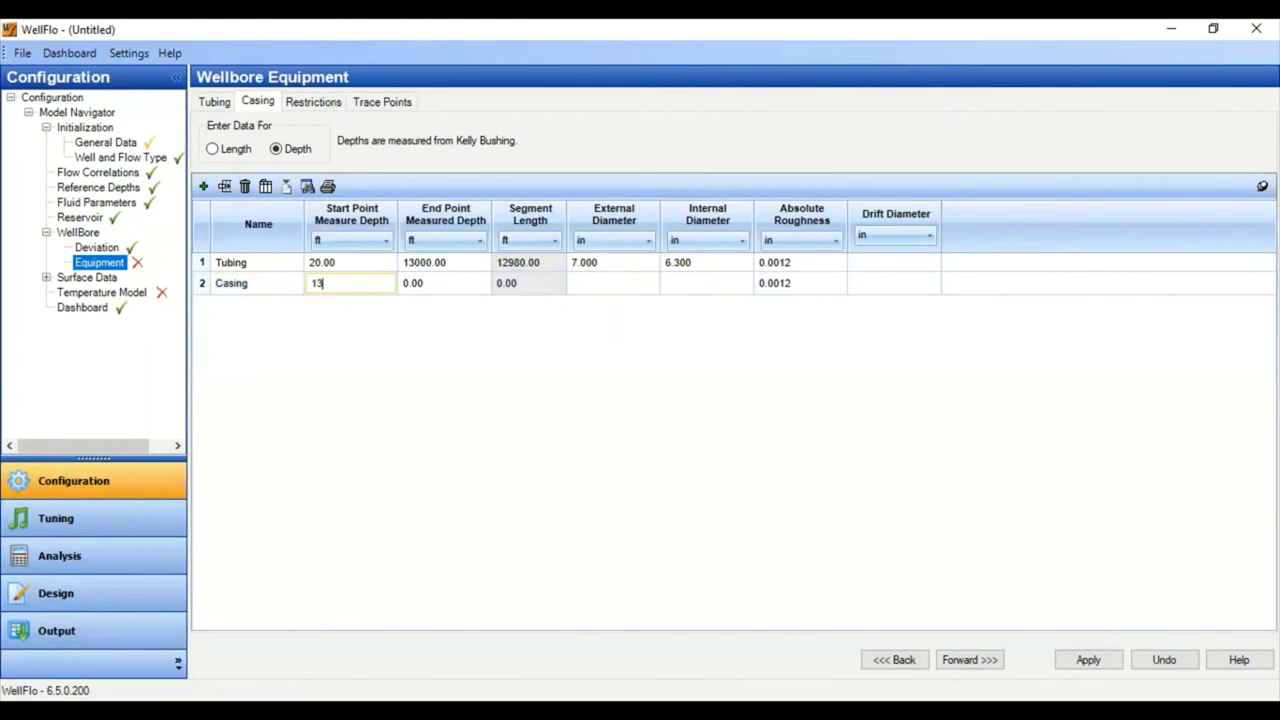
{"action": "type", "text": "13000"}
{"action": "left_click", "coordinate": [449, 292]}
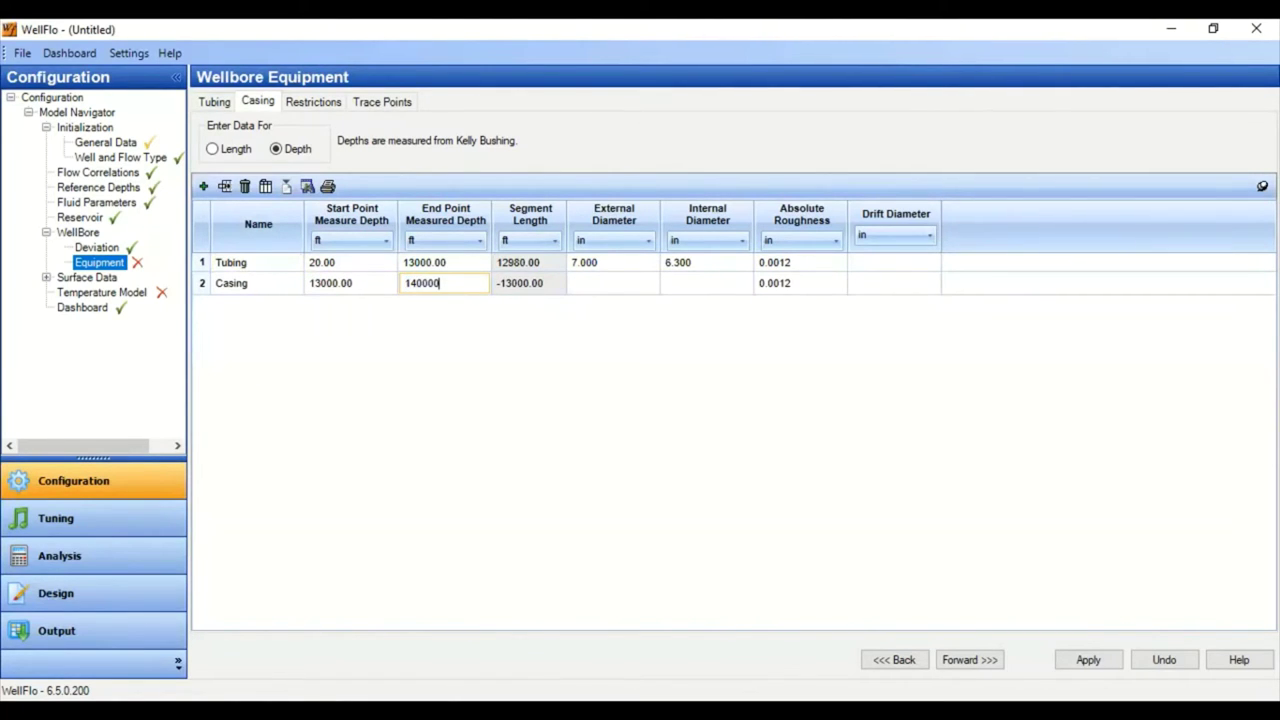
- Set the Casing entry's external diameter to 7 in and internal diameter to 6.3 in, apply the equipment data, and continue to the temperature model
{"action": "left_click", "coordinate": [612, 285]}
{"action": "type", "text": "7.000"}
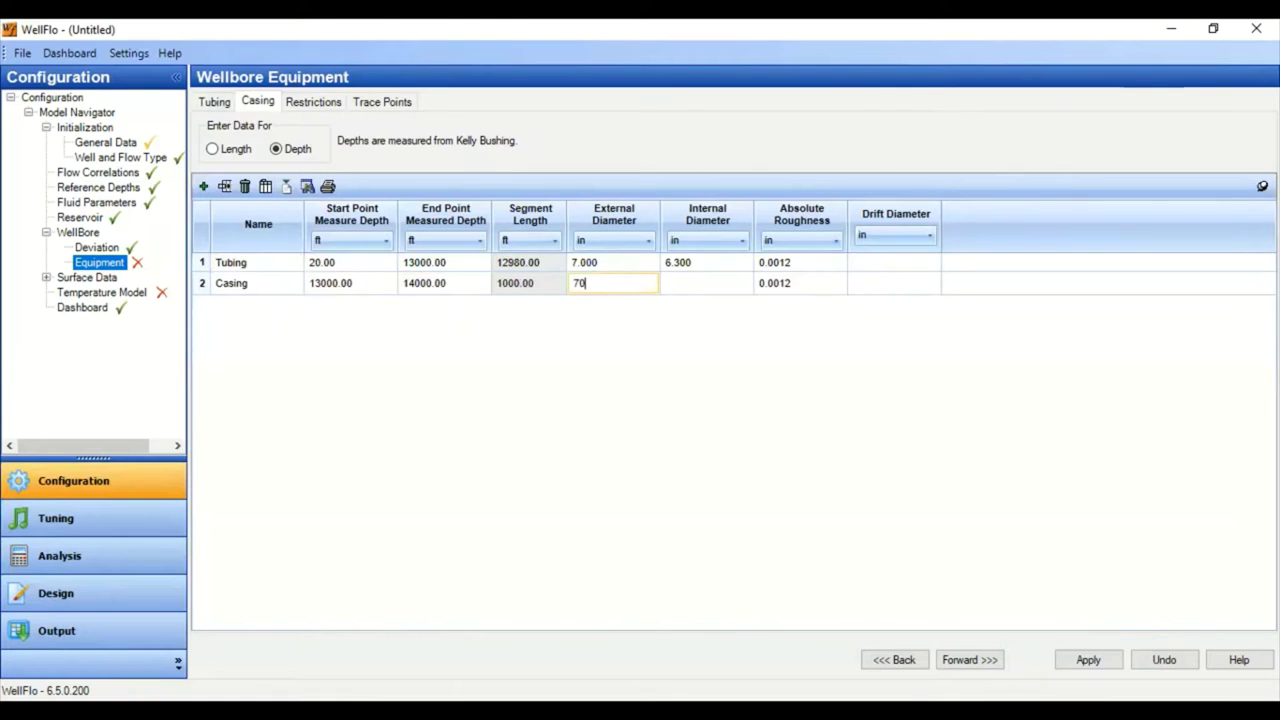
{"action": "key", "text": "BackSpace"}
{"action": "key", "text": "BackSpace"}
{"action": "key", "text": "BackSpace"}
{"action": "key", "text": "BackSpace"}
{"action": "left_click", "coordinate": [692, 284]}
{"action": "type", "text": "6"}
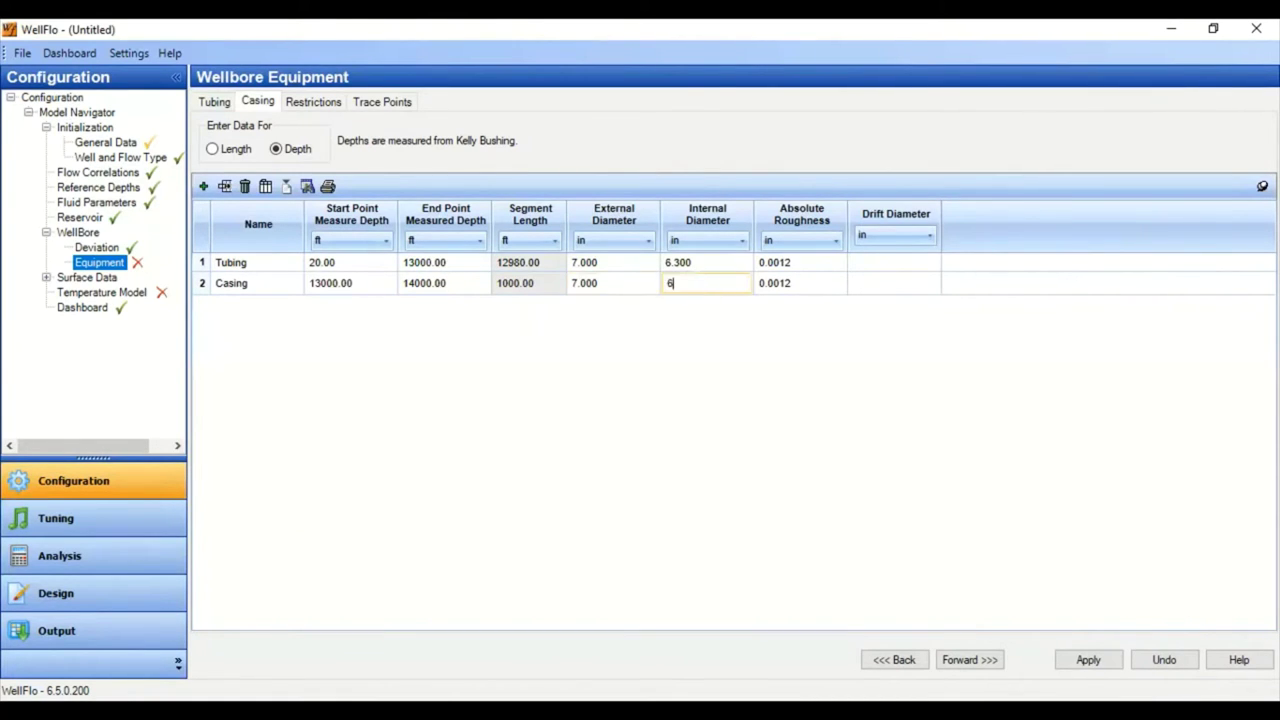
{"action": "type", "text": ".3"}
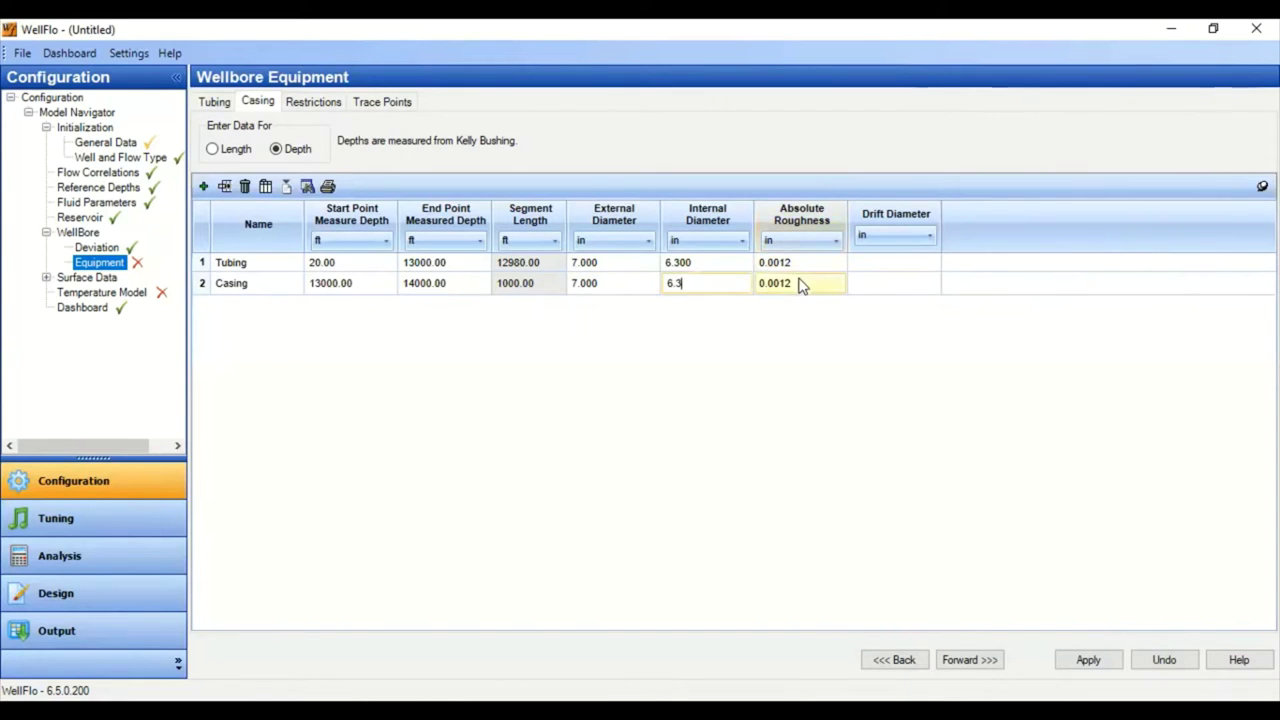
{"action": "left_click", "coordinate": [806, 283]}
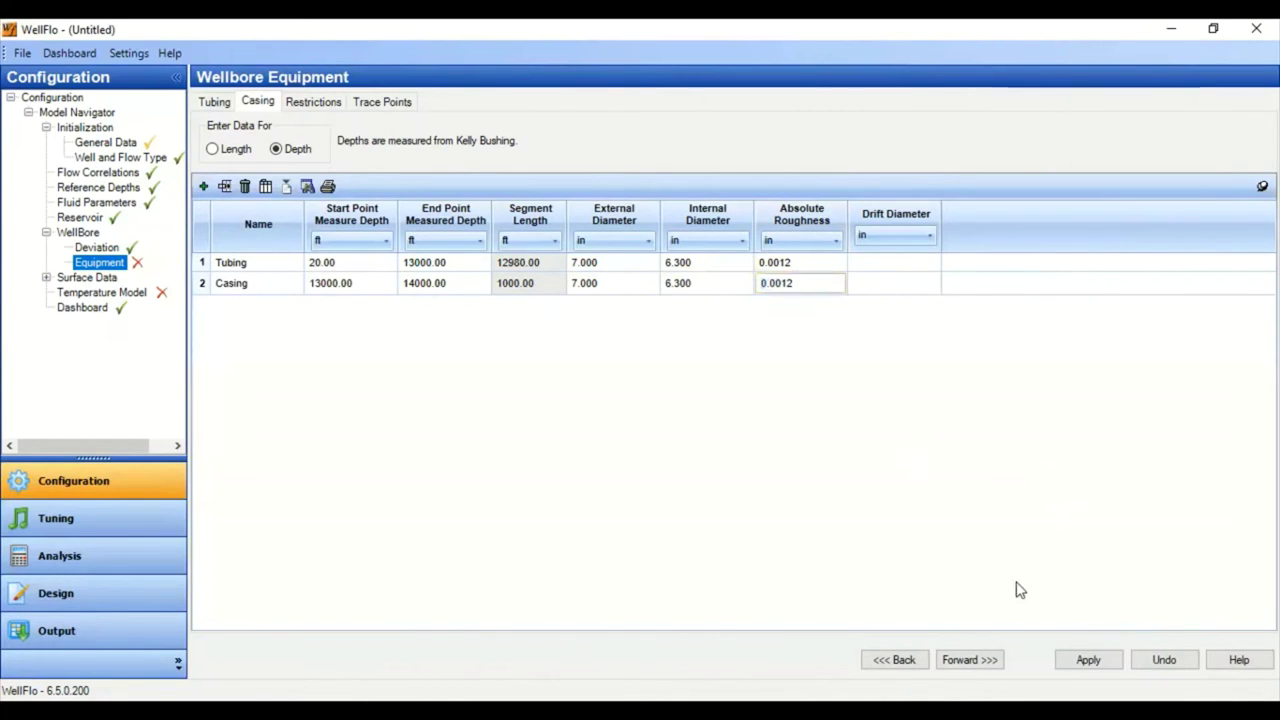
{"action": "left_click", "coordinate": [1094, 664]}
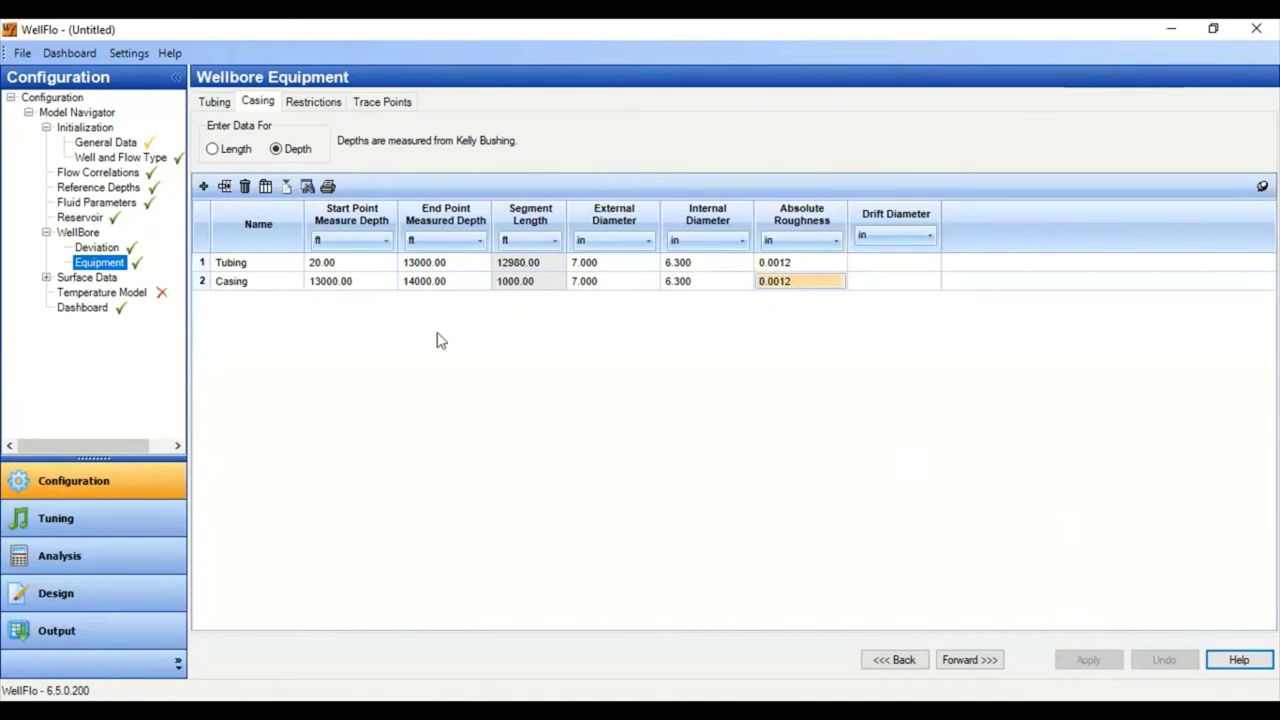
{"action": "left_click", "coordinate": [968, 662]}
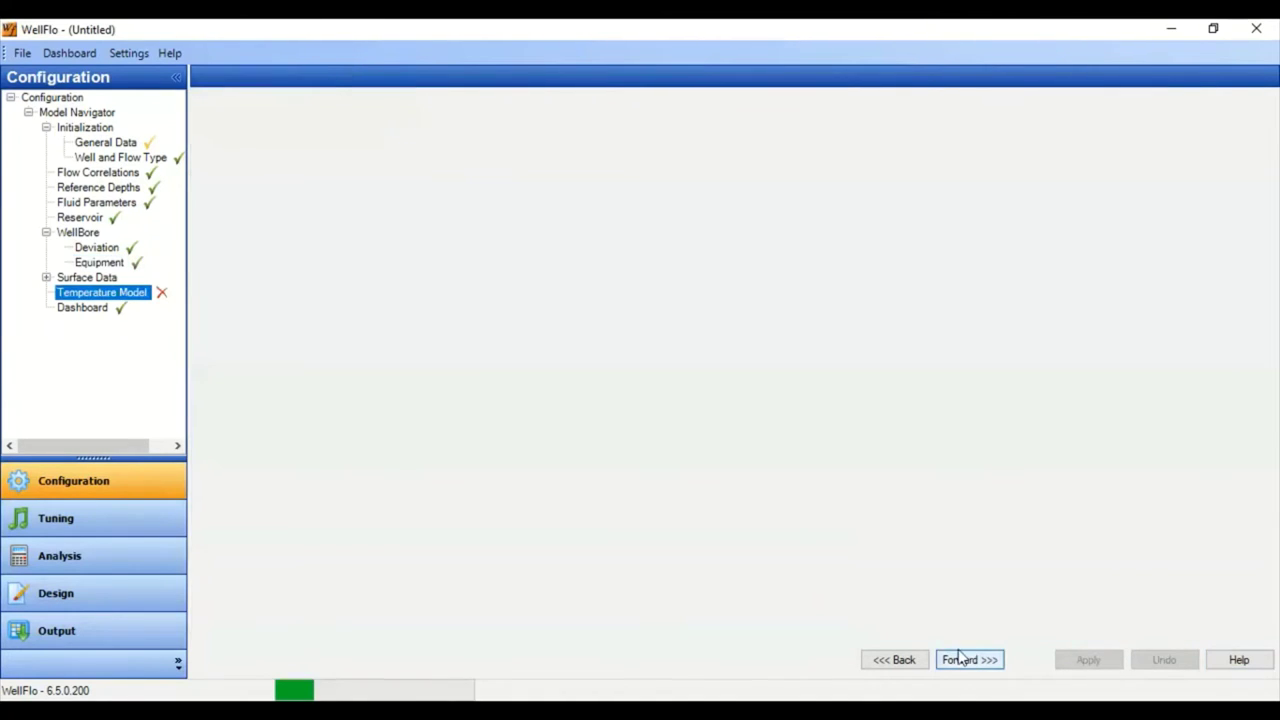
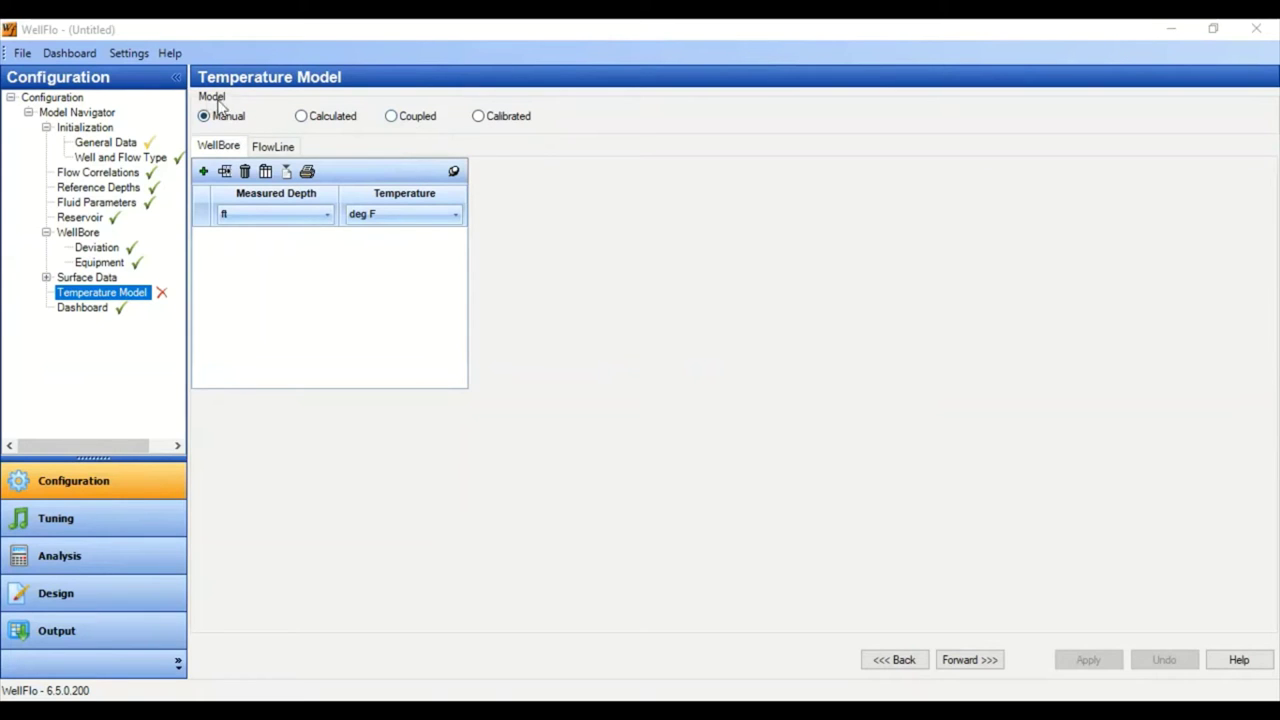
- Enter and apply the manual wellbore temperatures 80, 95, 105, 115, 125, 188 and 196 °F at 20, 1000, 2000, 3000, 4000, 13000 and 14000 ft
{"action": "left_click", "coordinate": [203, 173]}
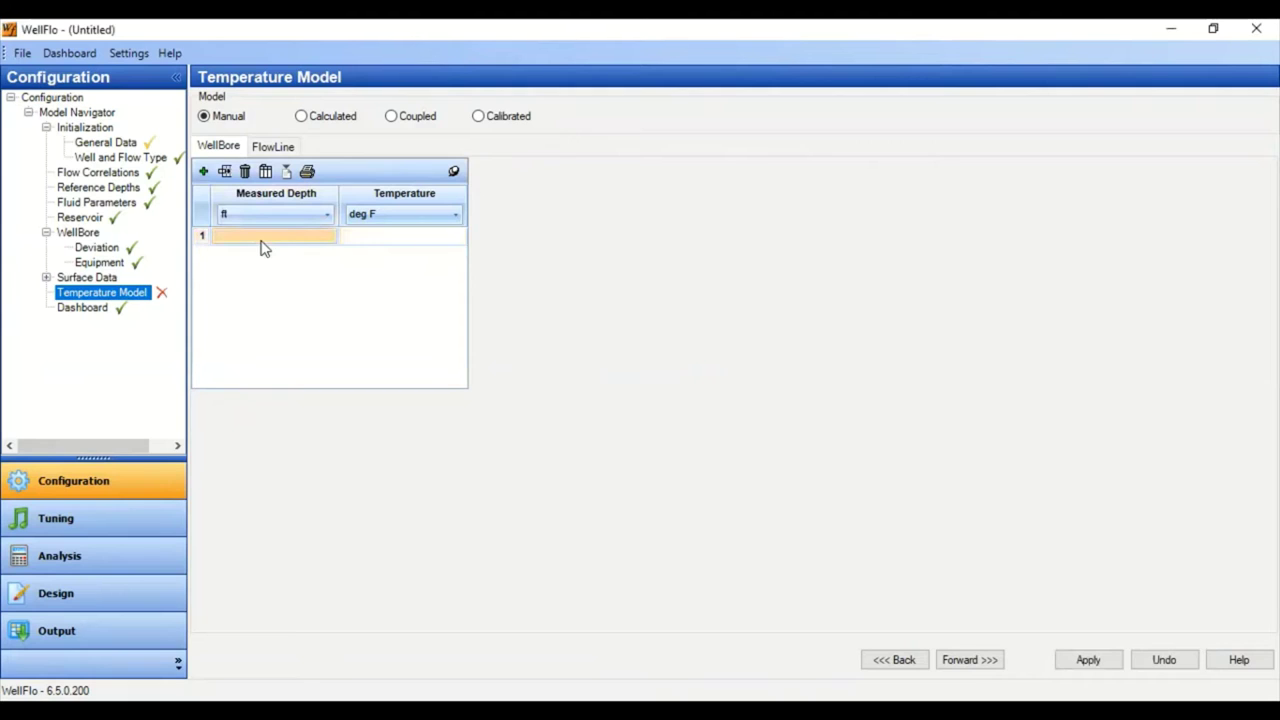
{"action": "type", "text": "20.00\t80.00 1000.00\t95.00 2000.00\t105.00 3000.00\t115.00 4000.00\t125.00 13000.00\t188.00 14000.00\t196.00"}
{"action": "left_click", "coordinate": [268, 252]}
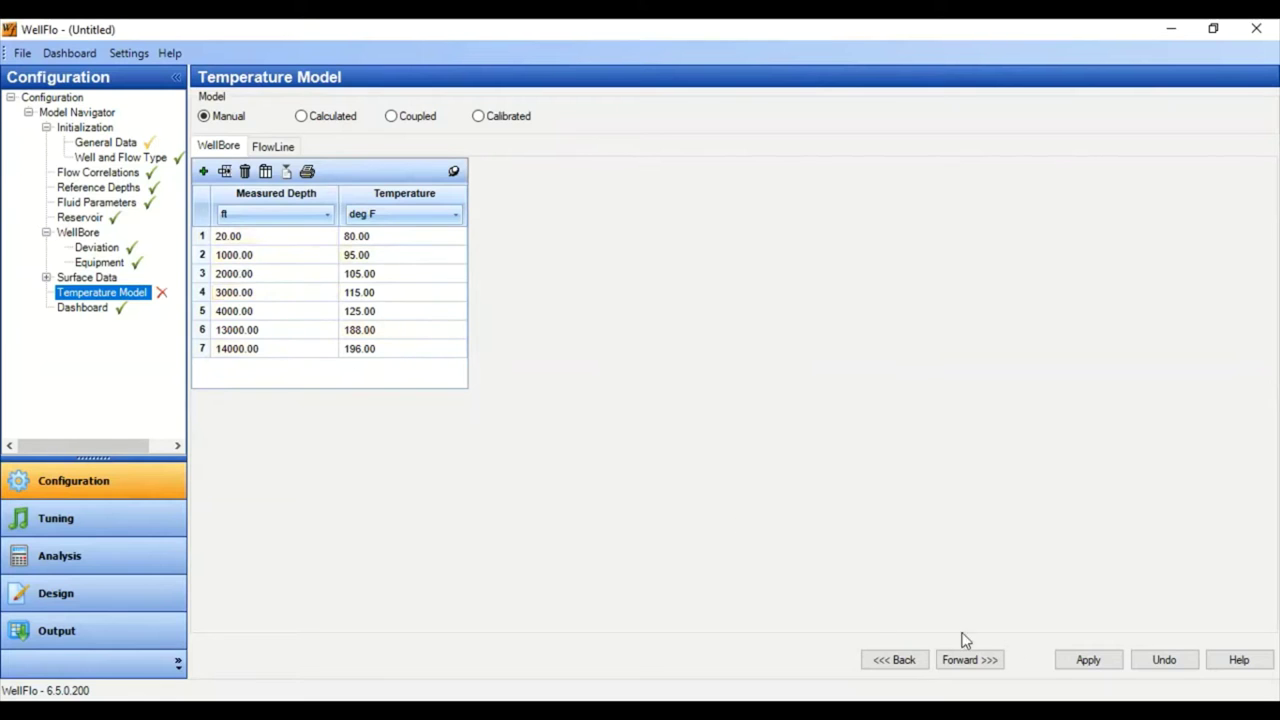
{"action": "left_click", "coordinate": [1090, 662]}
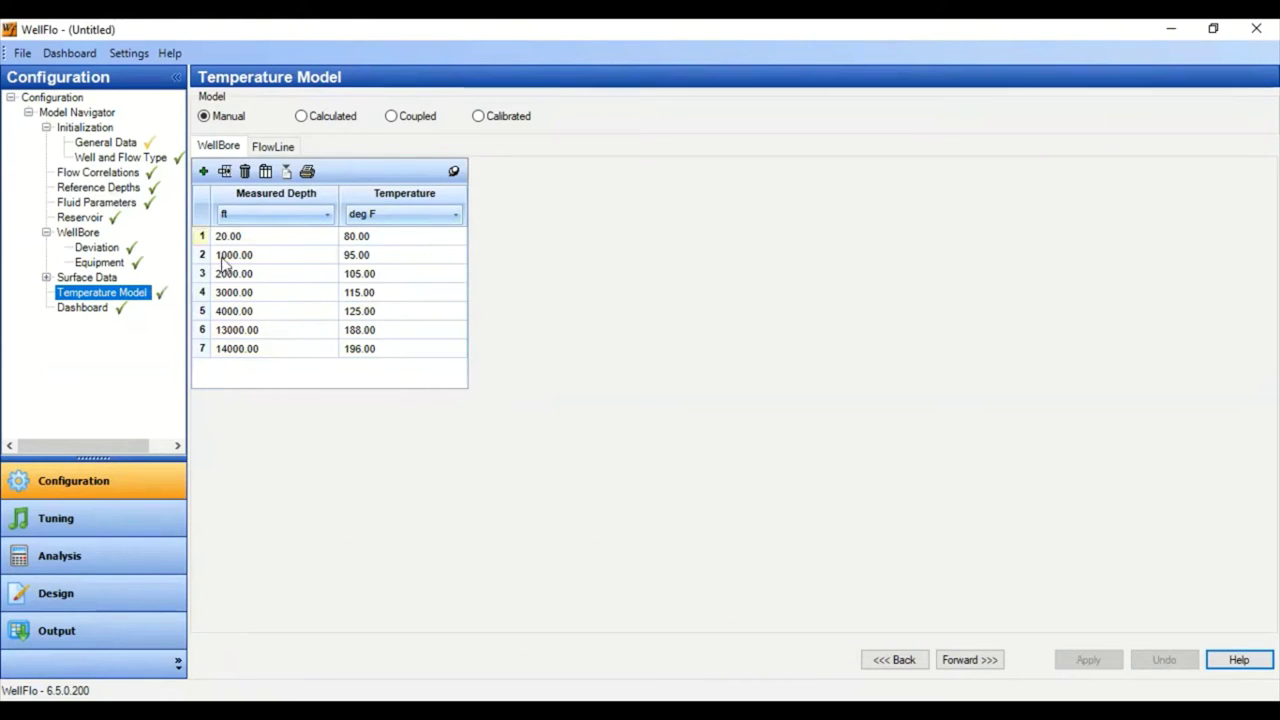
- Review the well dashboard, the pressure survey matching page for tuning, and the well and riser correlation with its L factor
{"action": "left_click", "coordinate": [975, 659]}
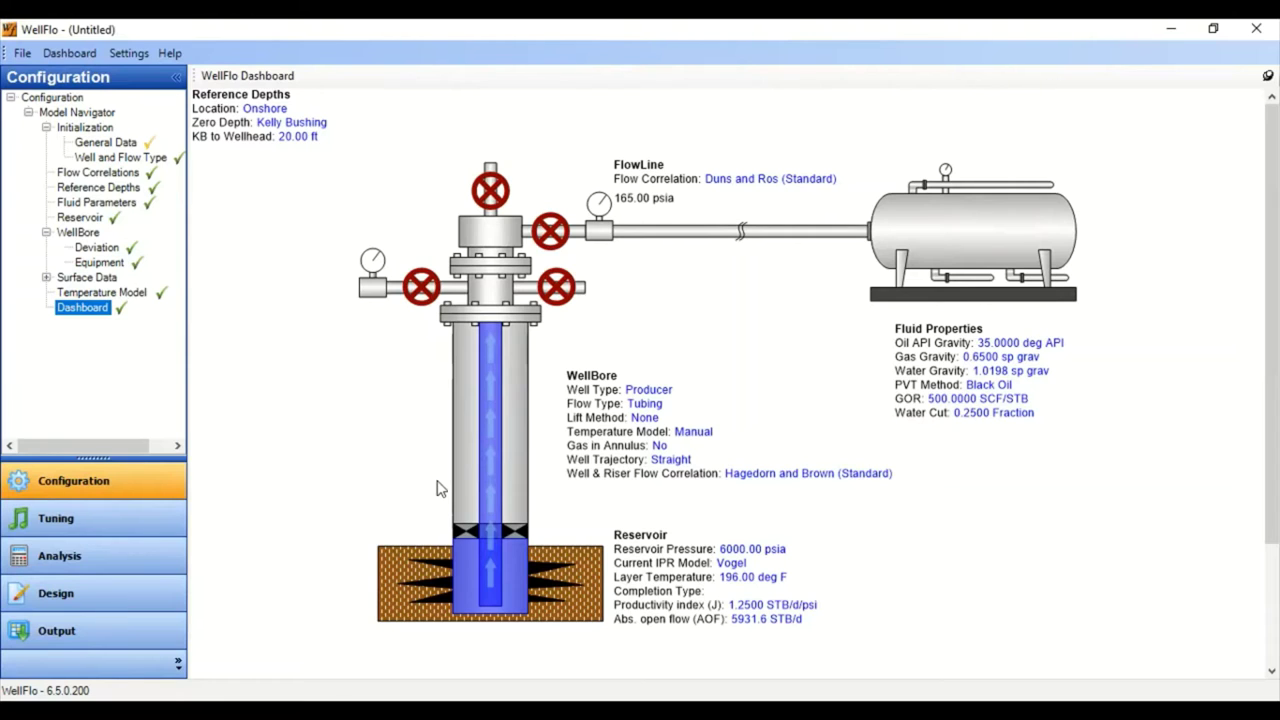
{"action": "left_click", "coordinate": [125, 563]}
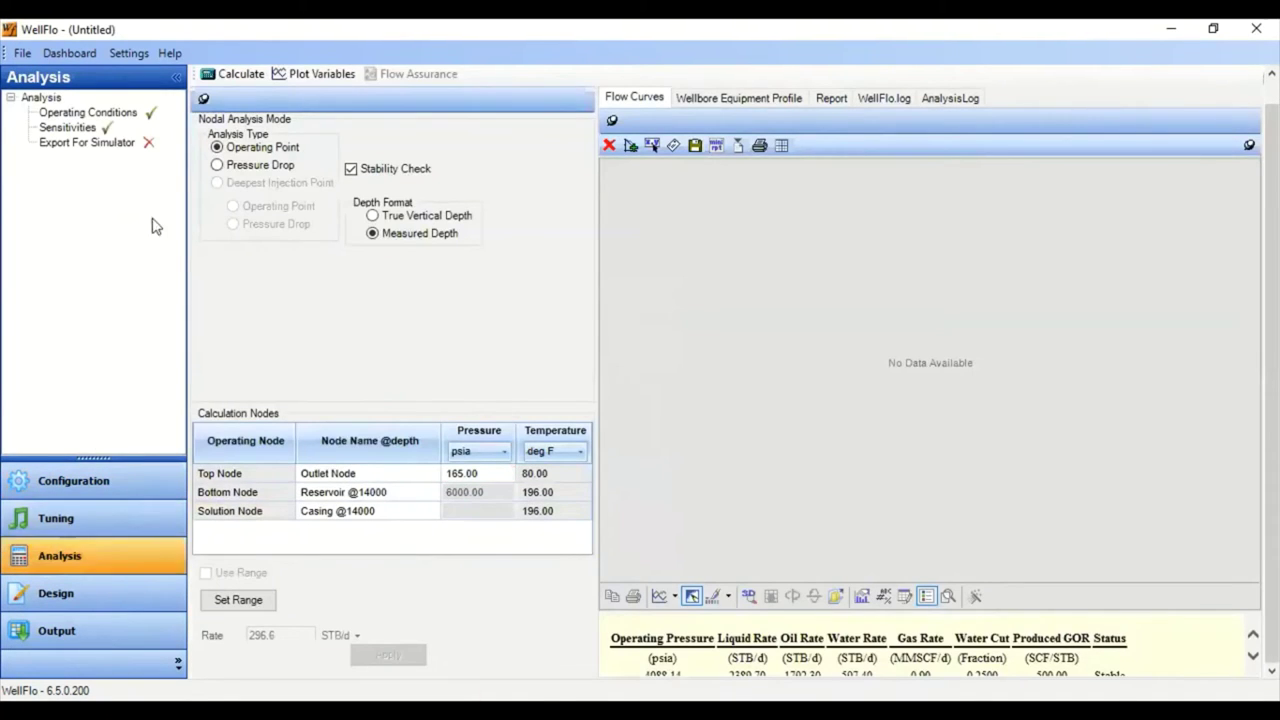
{"action": "left_click", "coordinate": [57, 518]}
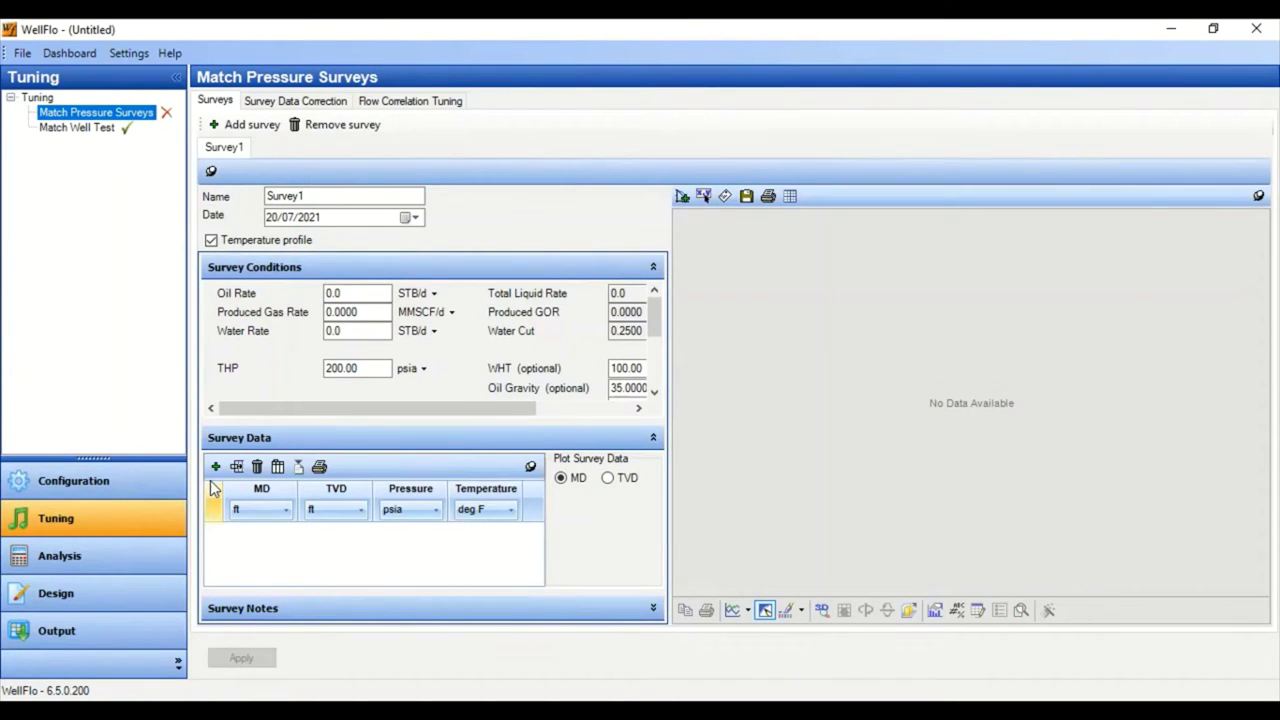
{"action": "left_click", "coordinate": [114, 471]}
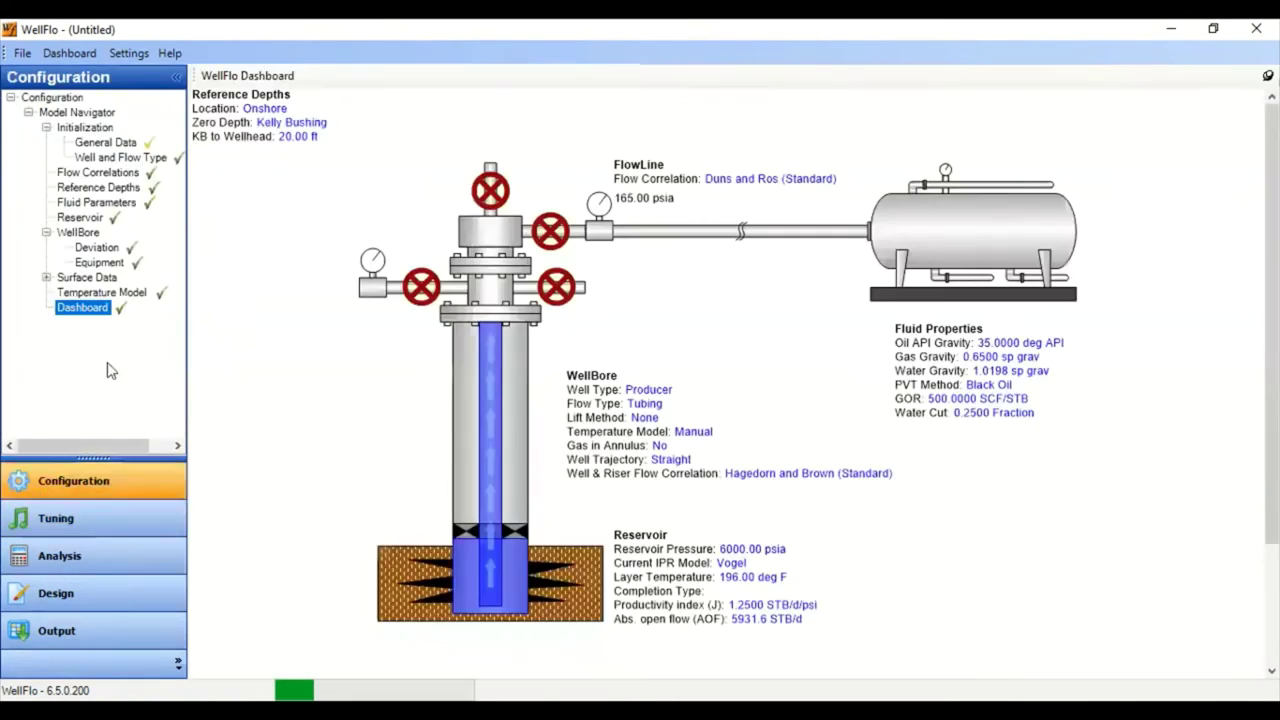
{"action": "left_click", "coordinate": [110, 173]}
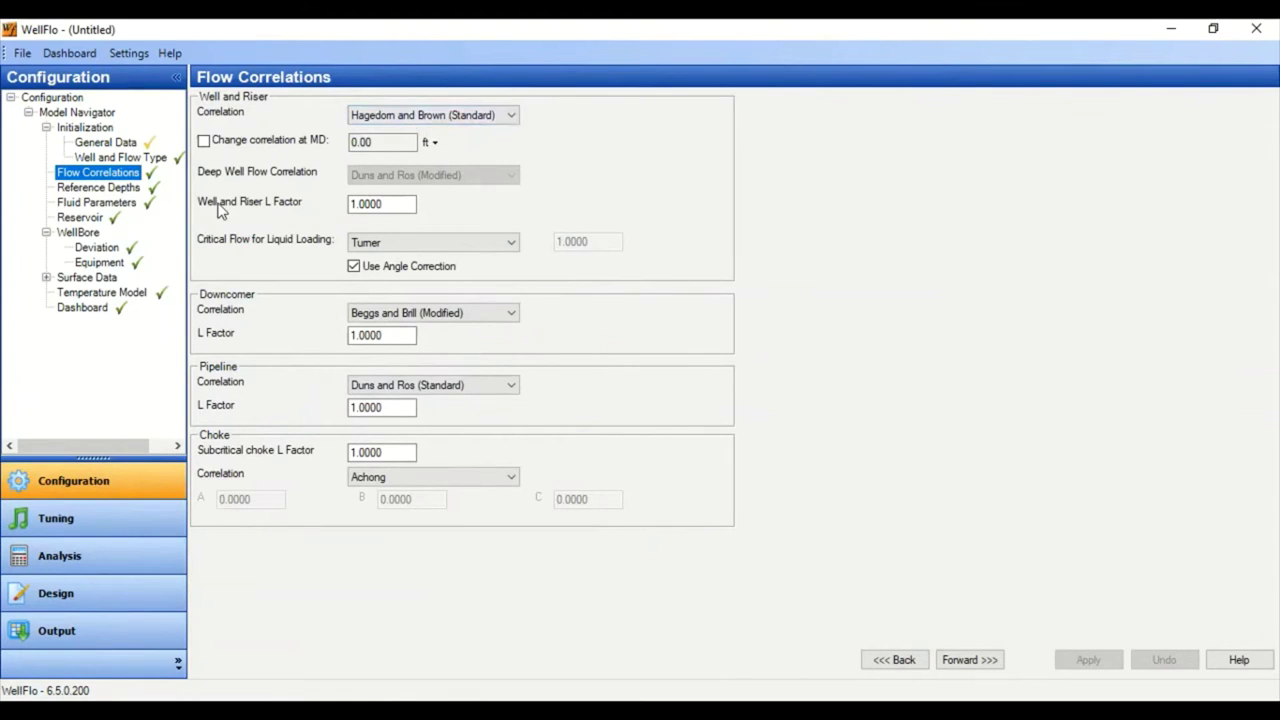
{"action": "left_click_drag", "start_coordinate": [405, 204], "coordinate": [354, 203]}
{"action": "left_click", "coordinate": [382, 200]}
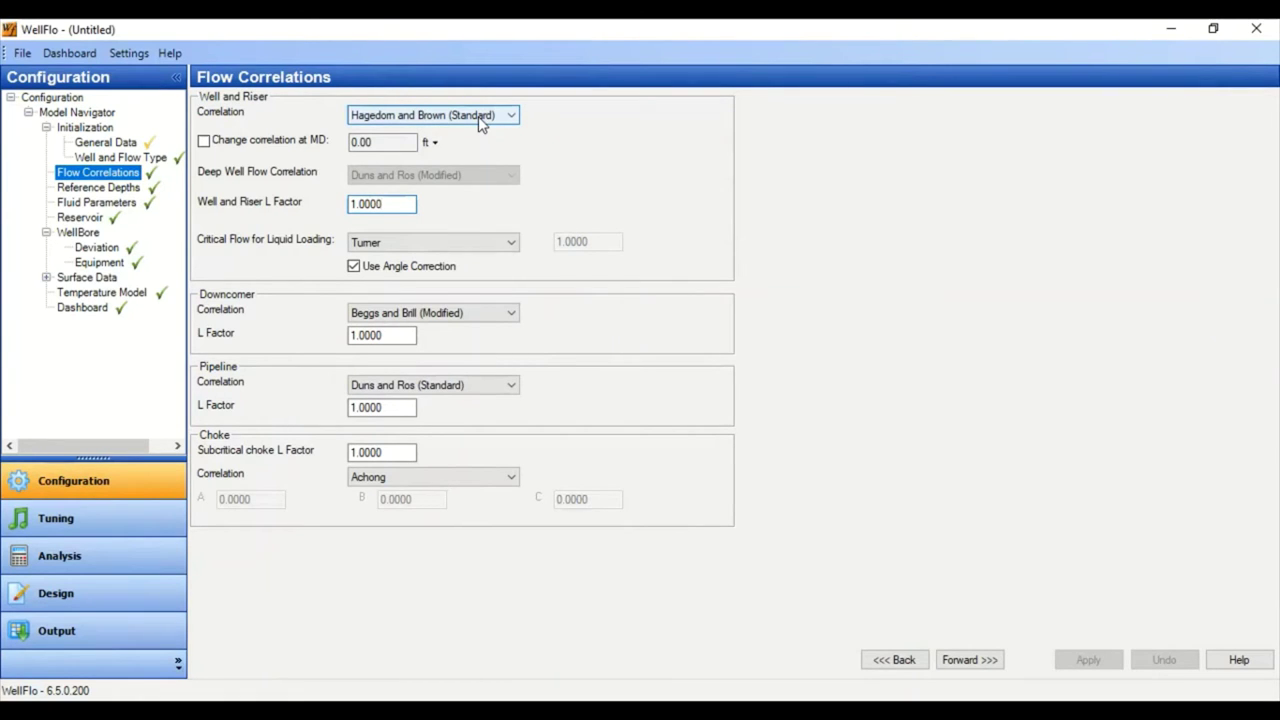
{"action": "left_click", "coordinate": [109, 518]}
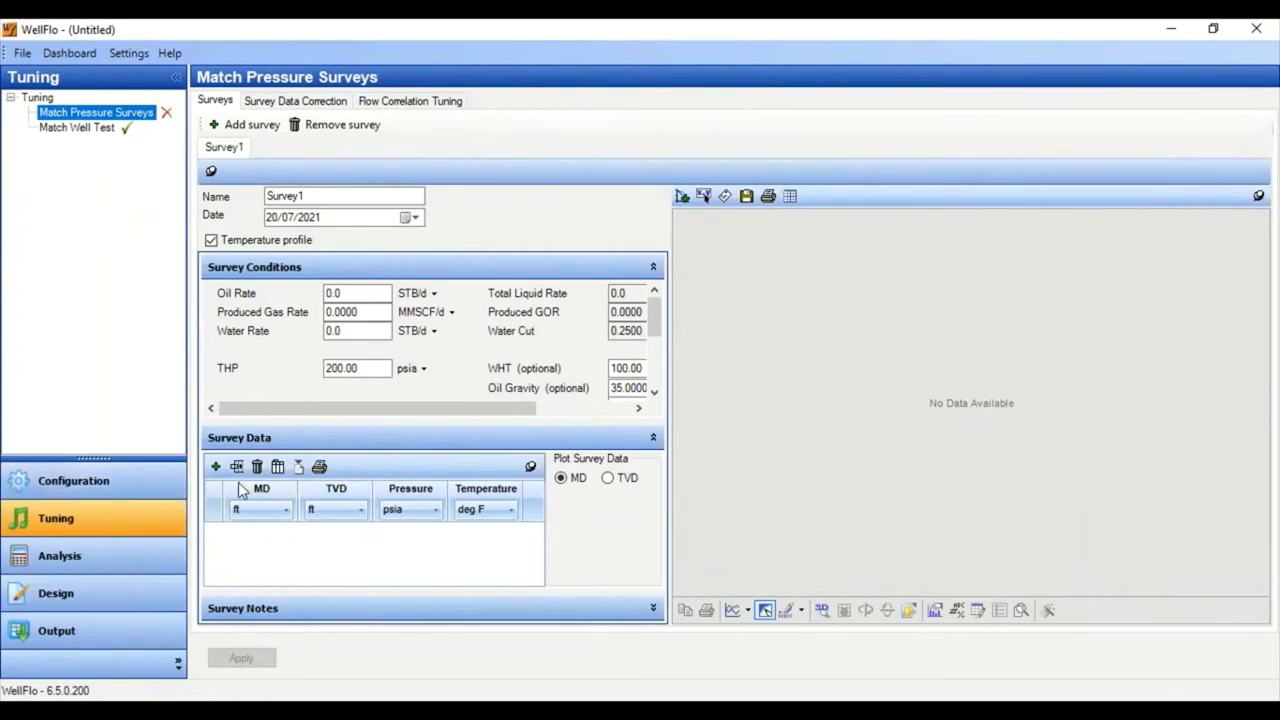
- Open the analysis operating conditions and select Operating Point as the analysis type, with the outlet node as top node at 165 psia
{"action": "left_click", "coordinate": [128, 550]}
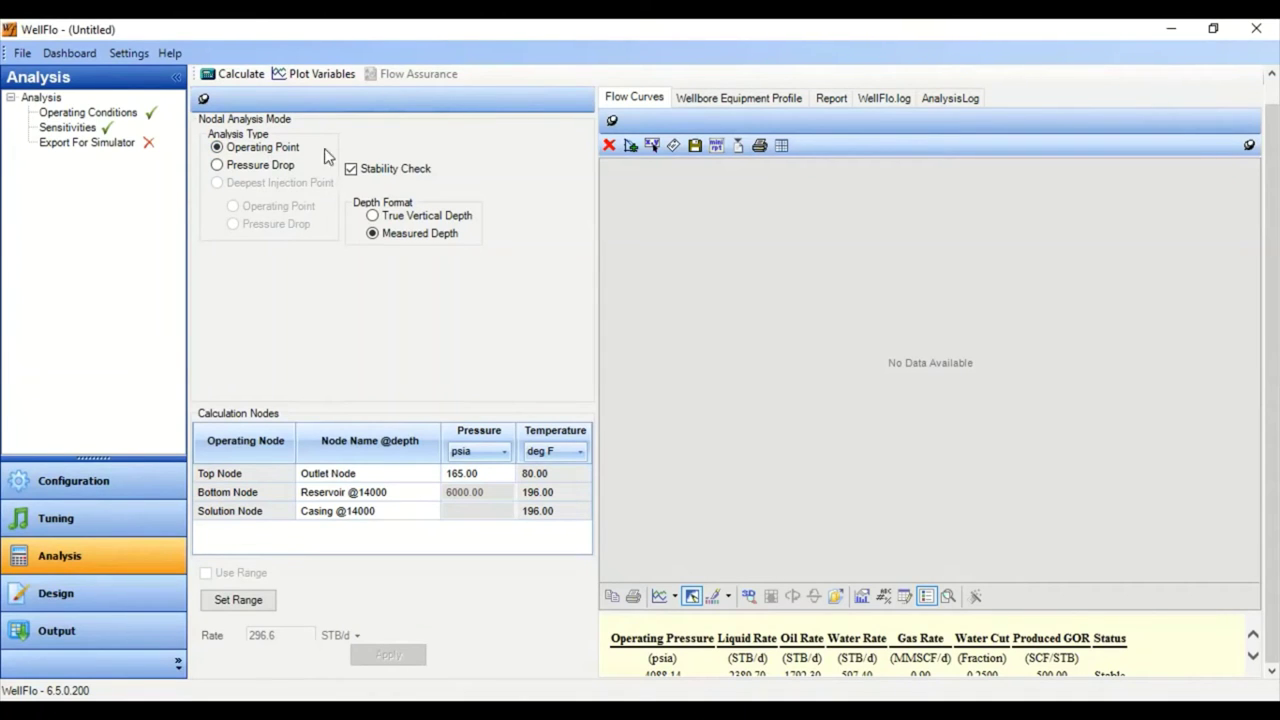
{"action": "left_click", "coordinate": [240, 170]}
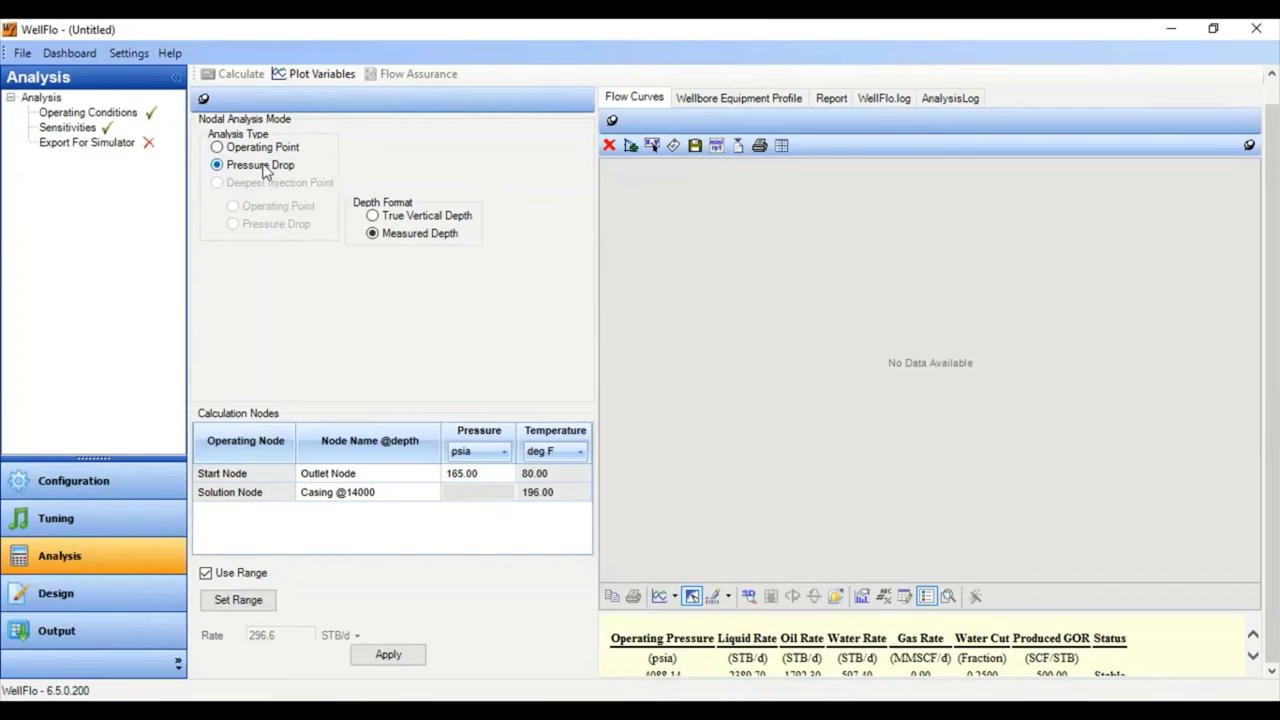
{"action": "left_click", "coordinate": [239, 150]}
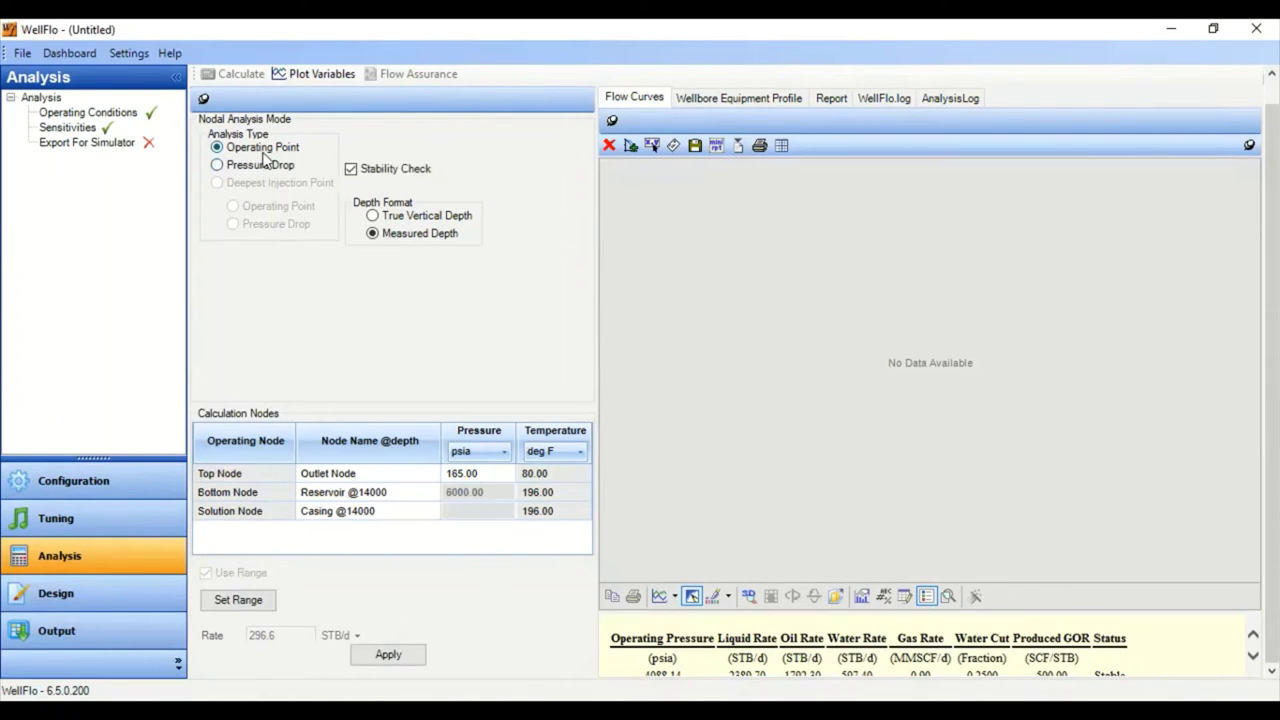
{"action": "left_click", "coordinate": [374, 217]}
{"action": "left_click", "coordinate": [231, 478]}
{"action": "left_click", "coordinate": [333, 478]}
{"action": "left_click", "coordinate": [463, 476]}
{"action": "left_click", "coordinate": [466, 477]}
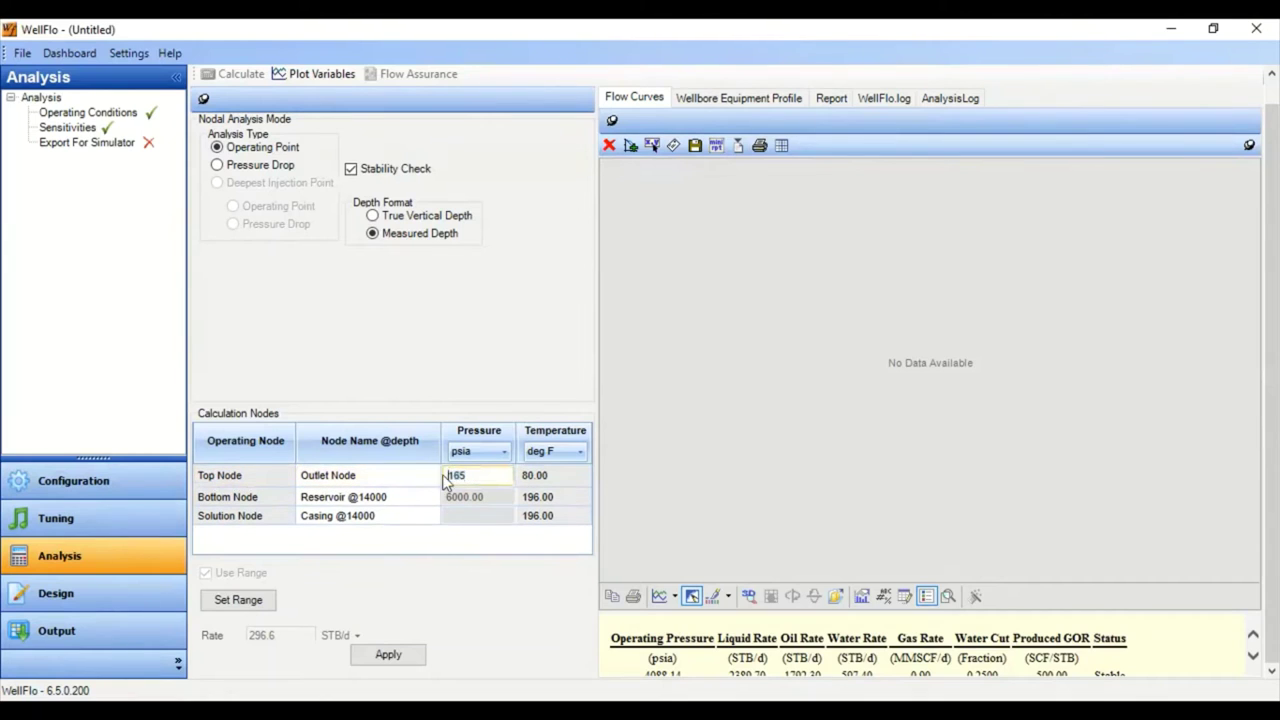
{"action": "left_click", "coordinate": [443, 484]}
- Fill the flow rate range as a percentage of AOF, from 1 to 99 in 10 steps
{"action": "left_click", "coordinate": [226, 604]}
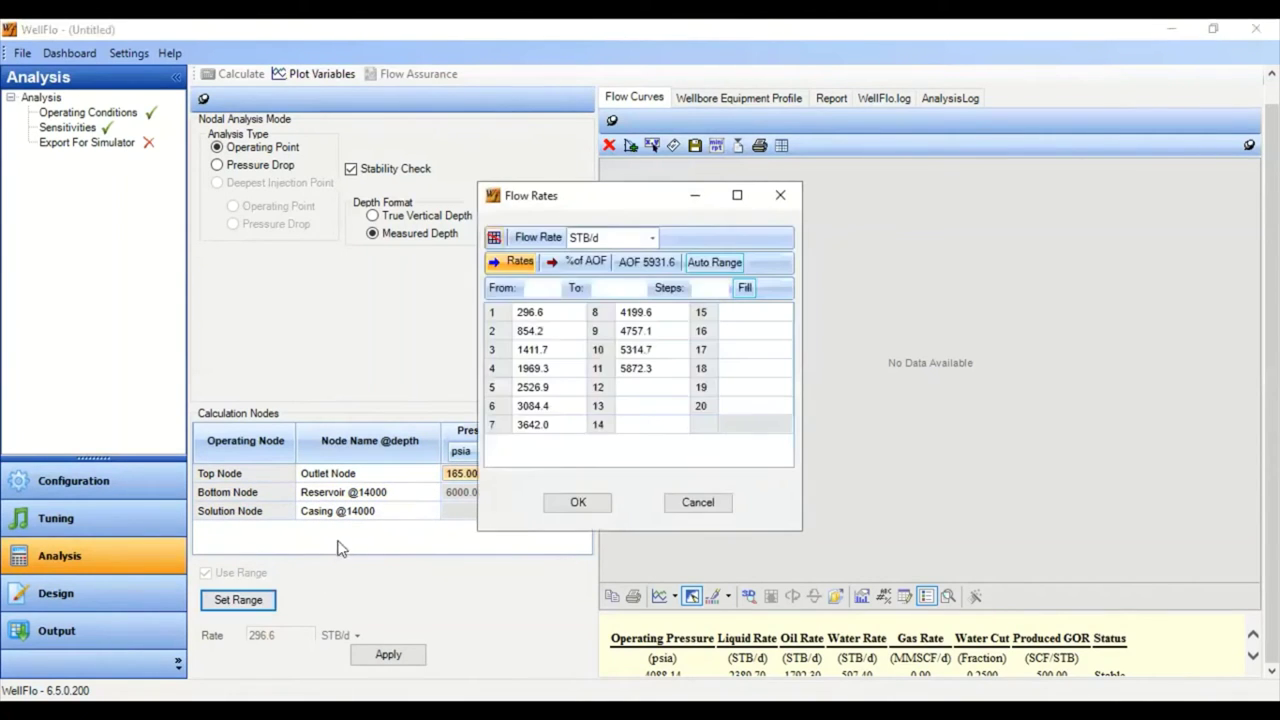
{"action": "left_click_drag", "start_coordinate": [588, 193], "coordinate": [678, 197]}
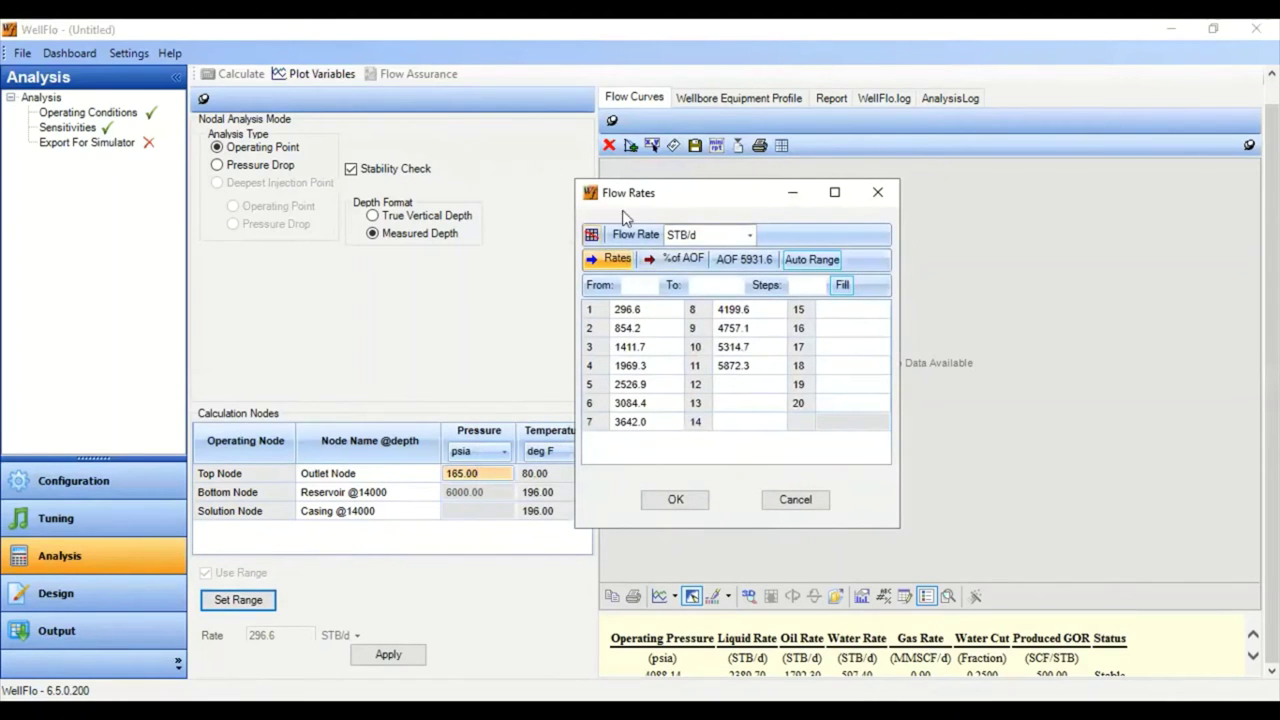
{"action": "left_click_drag", "start_coordinate": [626, 309], "coordinate": [652, 350]}
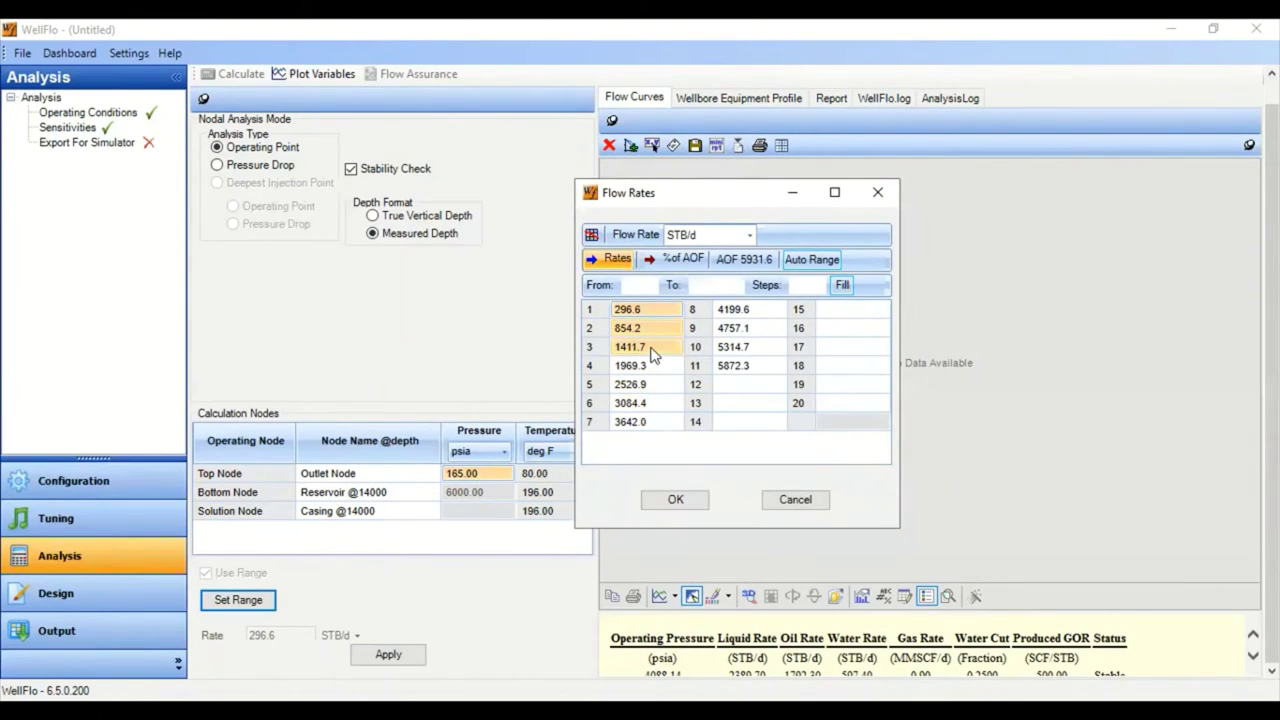
{"action": "left_click", "coordinate": [634, 328]}
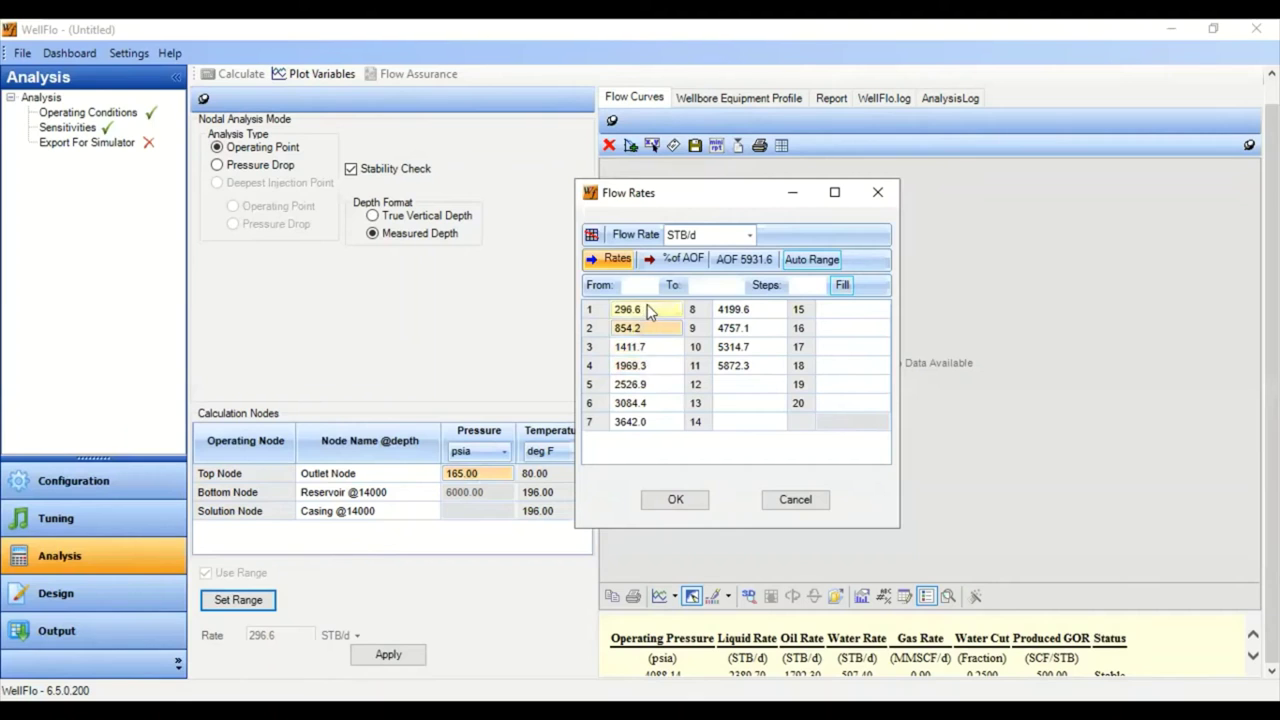
{"action": "left_click", "coordinate": [718, 311]}
{"action": "left_click", "coordinate": [740, 346]}
{"action": "left_click", "coordinate": [665, 262]}
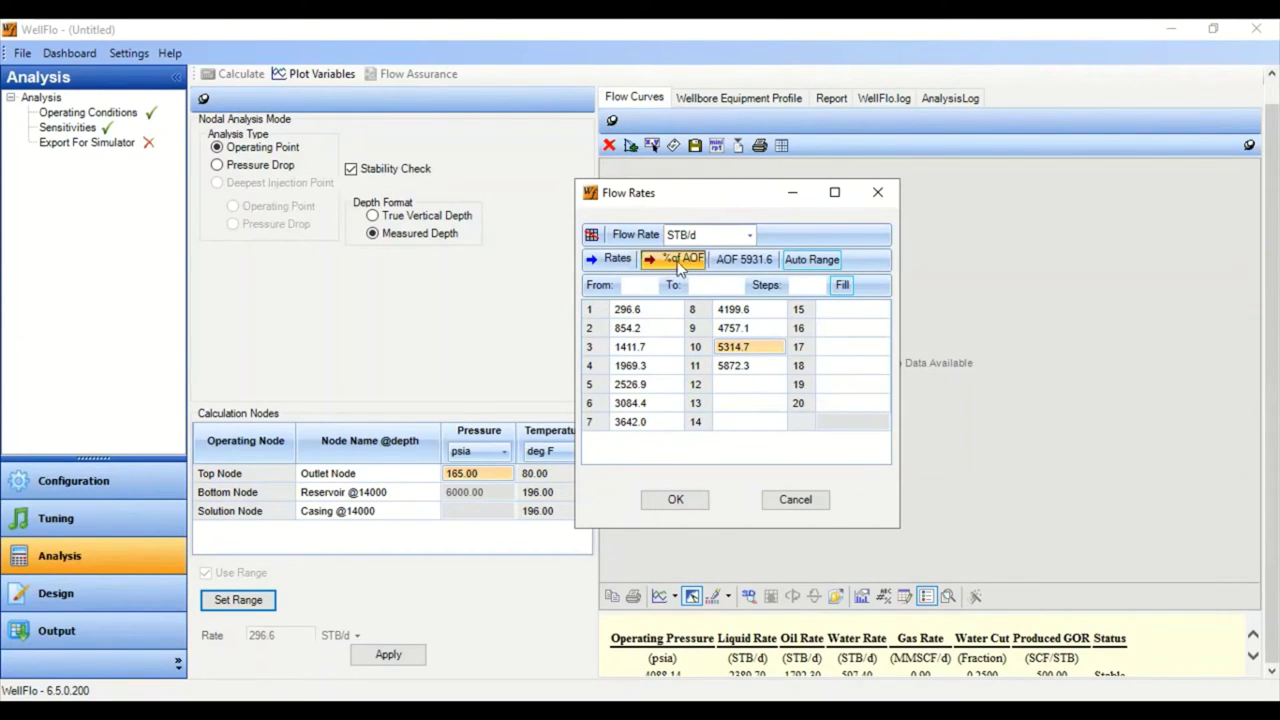
{"action": "left_click", "coordinate": [813, 270]}
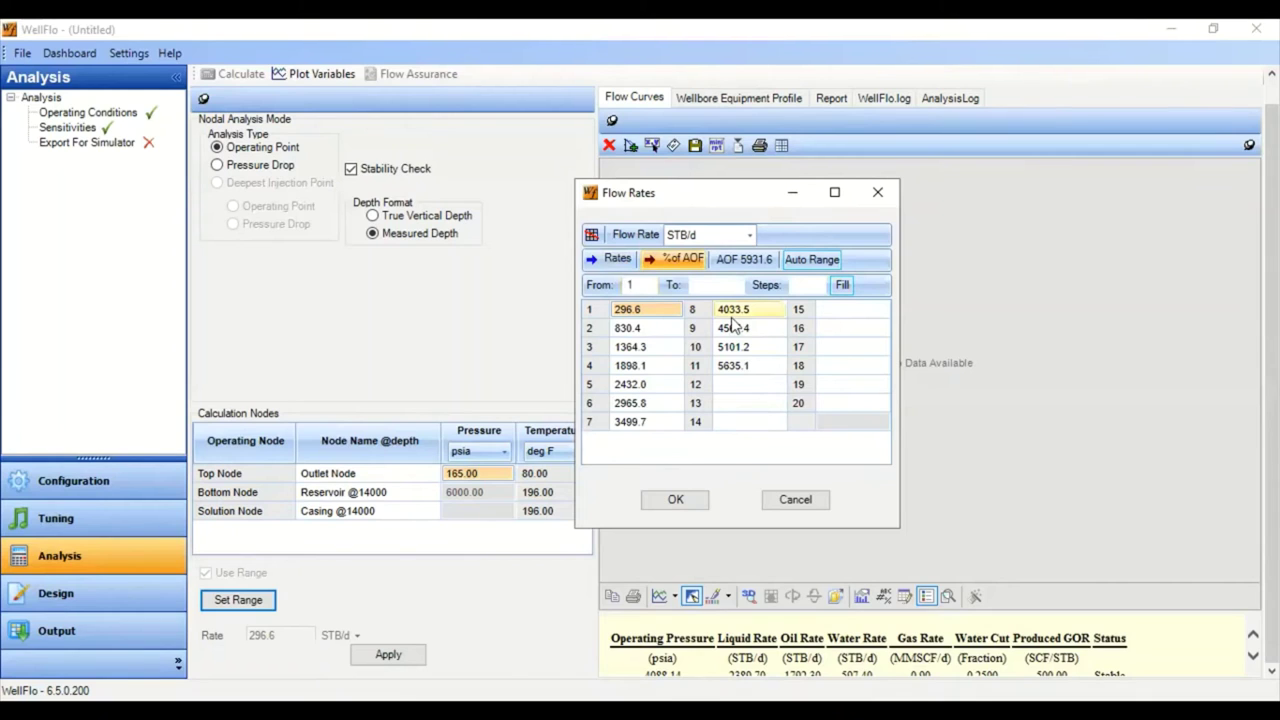
{"action": "left_click", "coordinate": [717, 285]}
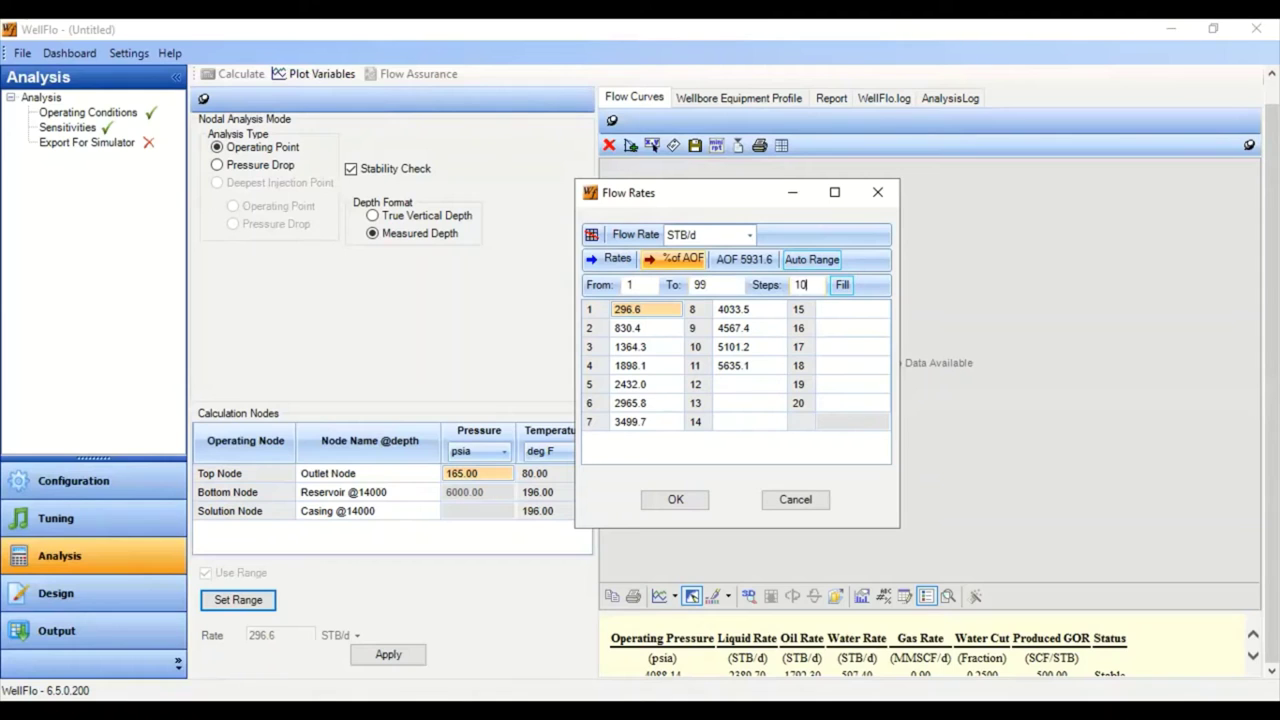
{"action": "left_click", "coordinate": [843, 287]}
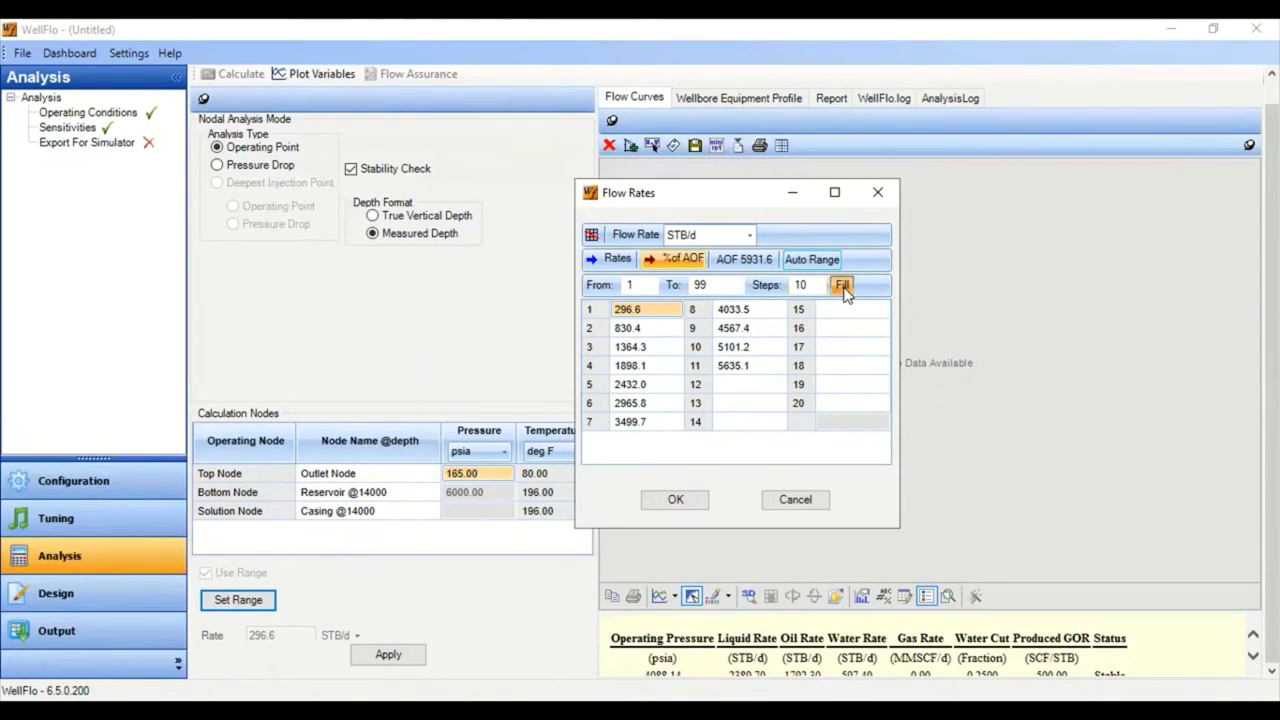
- Accept the filled flow rates, apply the operating conditions, and calculate the operating point
{"action": "left_click", "coordinate": [643, 313]}
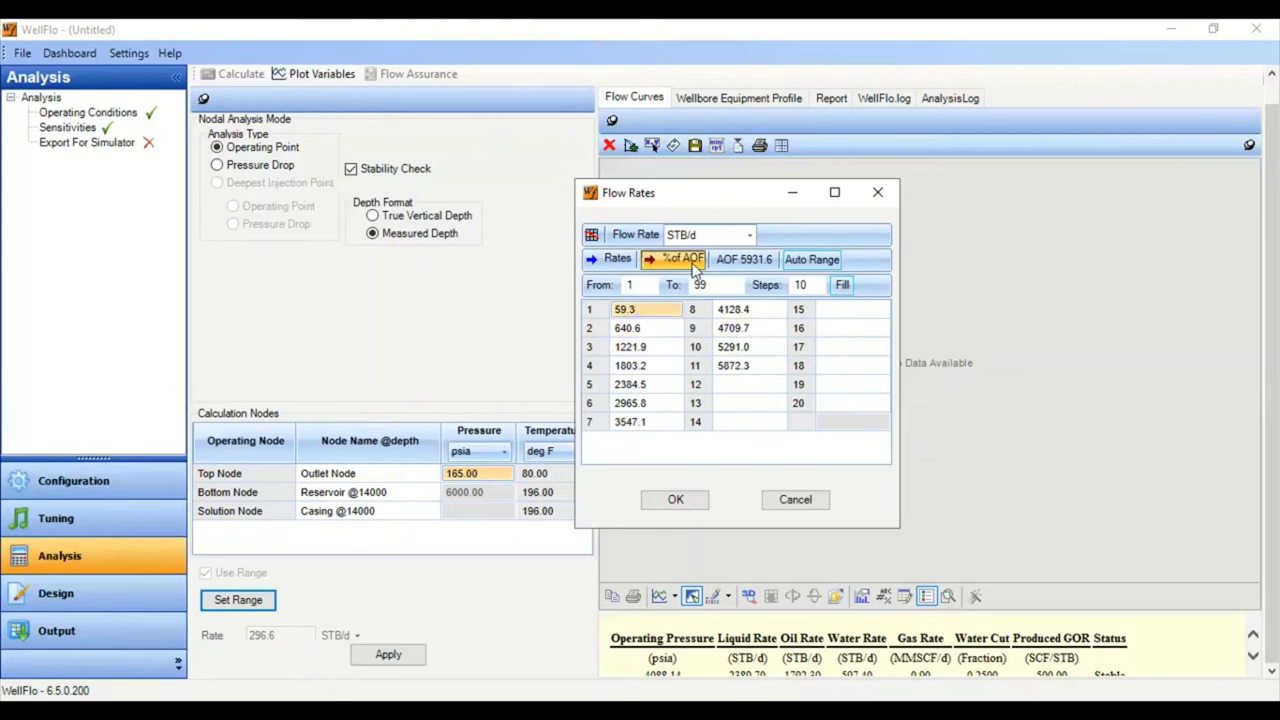
{"action": "left_click", "coordinate": [743, 366]}
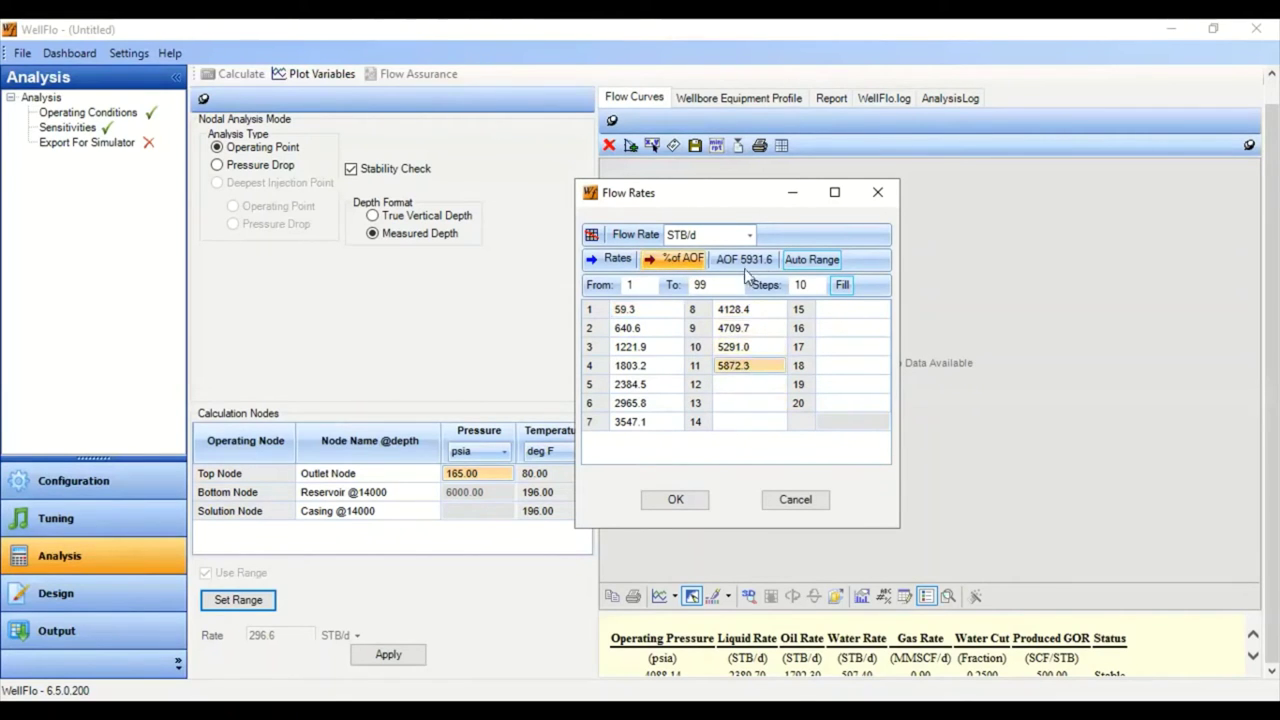
{"action": "left_click", "coordinate": [676, 499]}
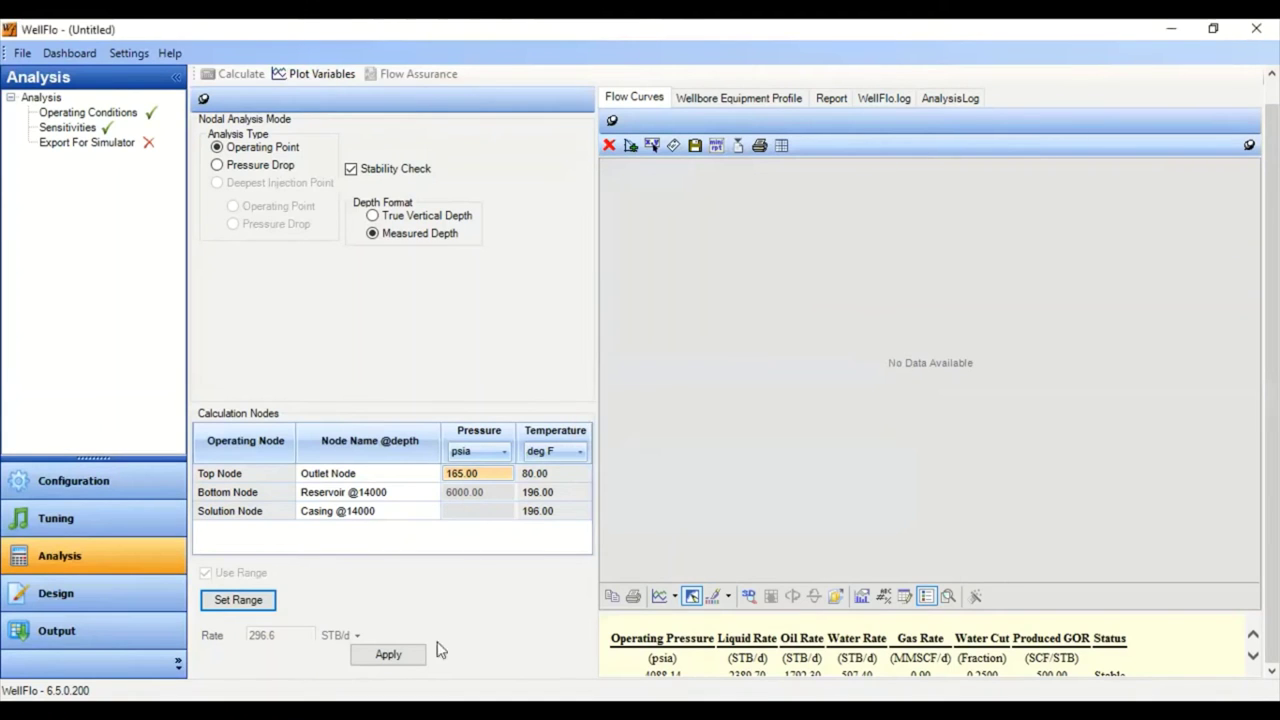
{"action": "left_click", "coordinate": [412, 662]}
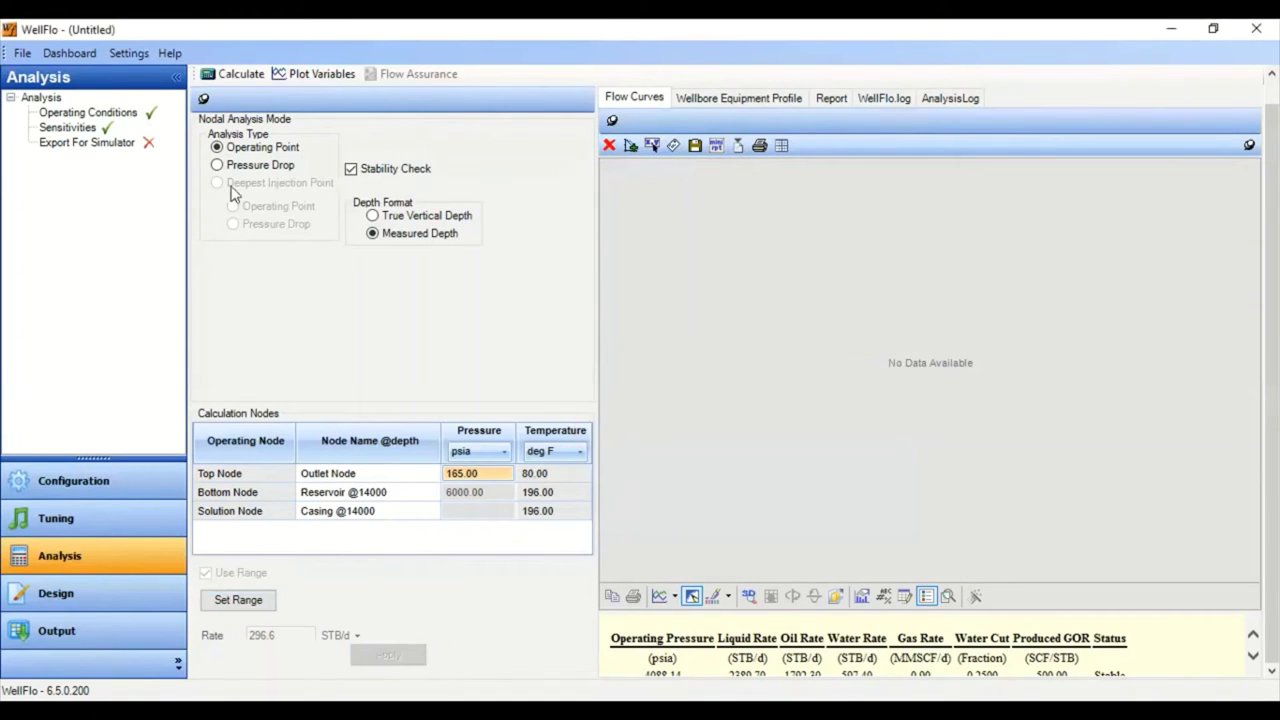
{"action": "left_click", "coordinate": [229, 75]}
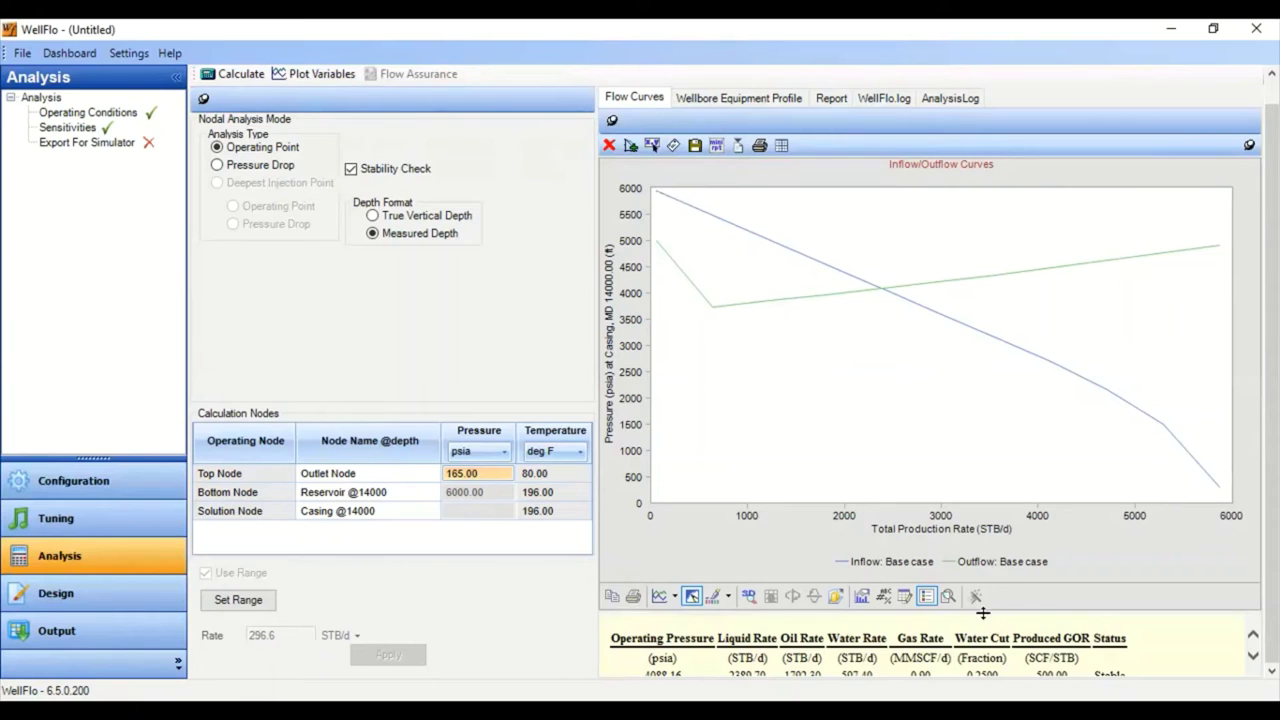
- Enlarge the results area below the inflow/outflow curves and review the operating point's rates, water cut, GOR and status, and the reservoir layer results
{"action": "left_click_drag", "start_coordinate": [983, 612], "coordinate": [982, 512]}
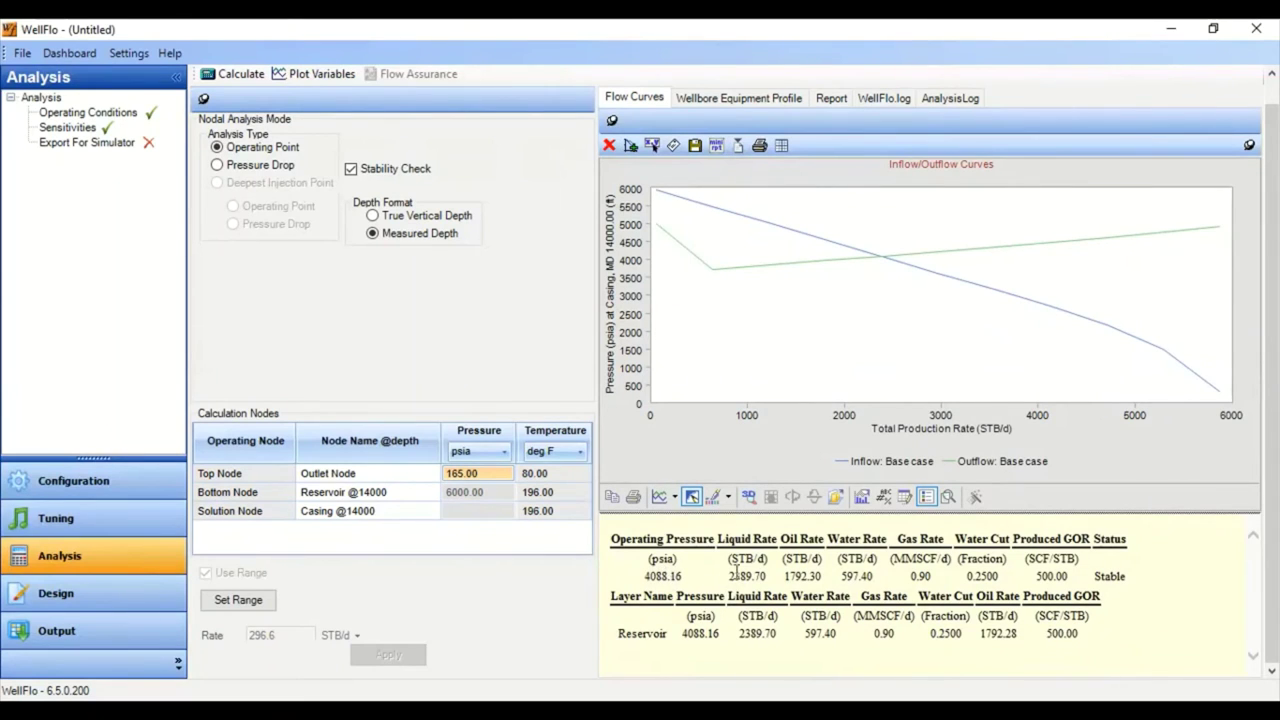
{"action": "double_click", "coordinate": [757, 576]}
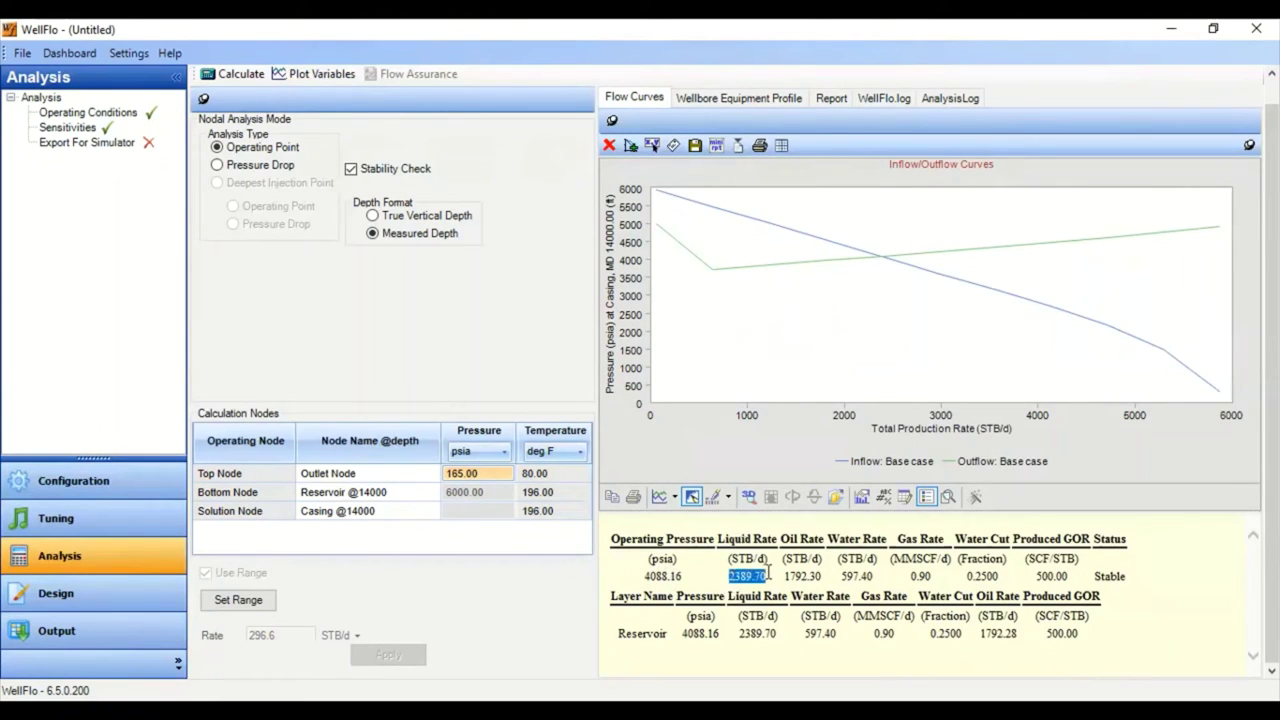
{"action": "double_click", "coordinate": [802, 576]}
{"action": "double_click", "coordinate": [856, 576]}
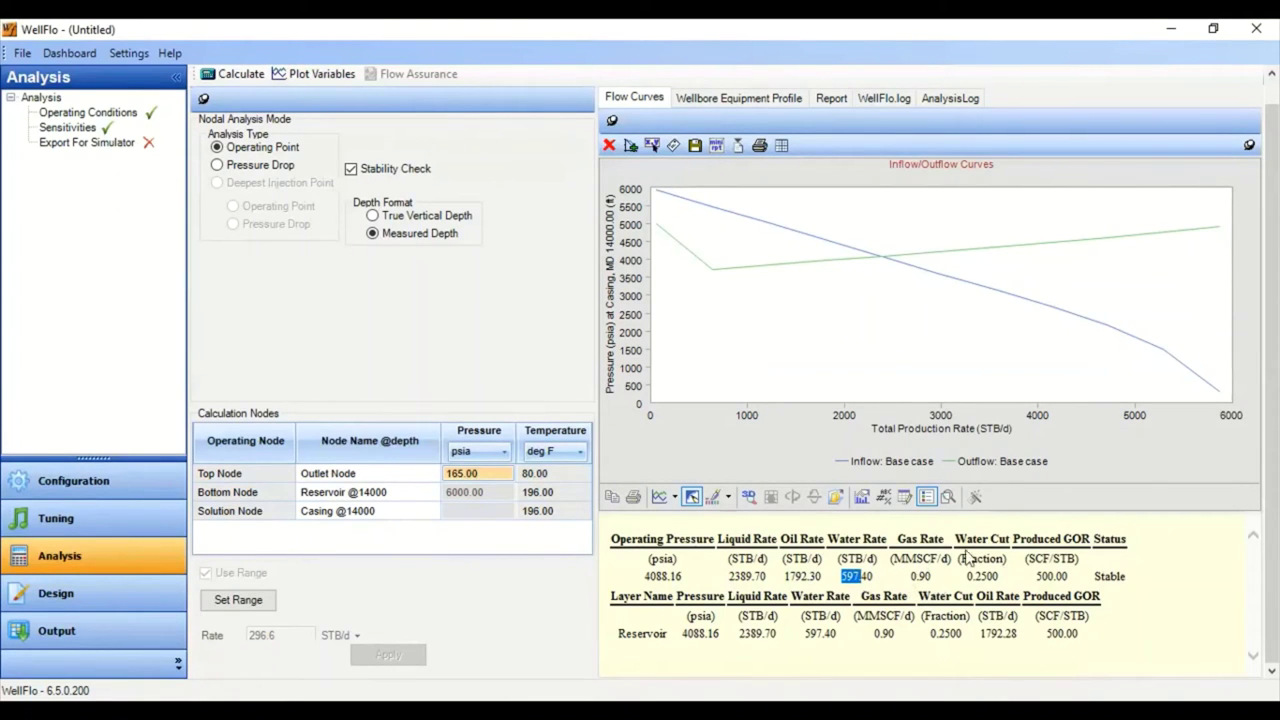
{"action": "left_click_drag", "start_coordinate": [988, 538], "coordinate": [1006, 581]}
{"action": "left_click", "coordinate": [1046, 571]}
{"action": "left_click_drag", "start_coordinate": [1096, 540], "coordinate": [1128, 550]}
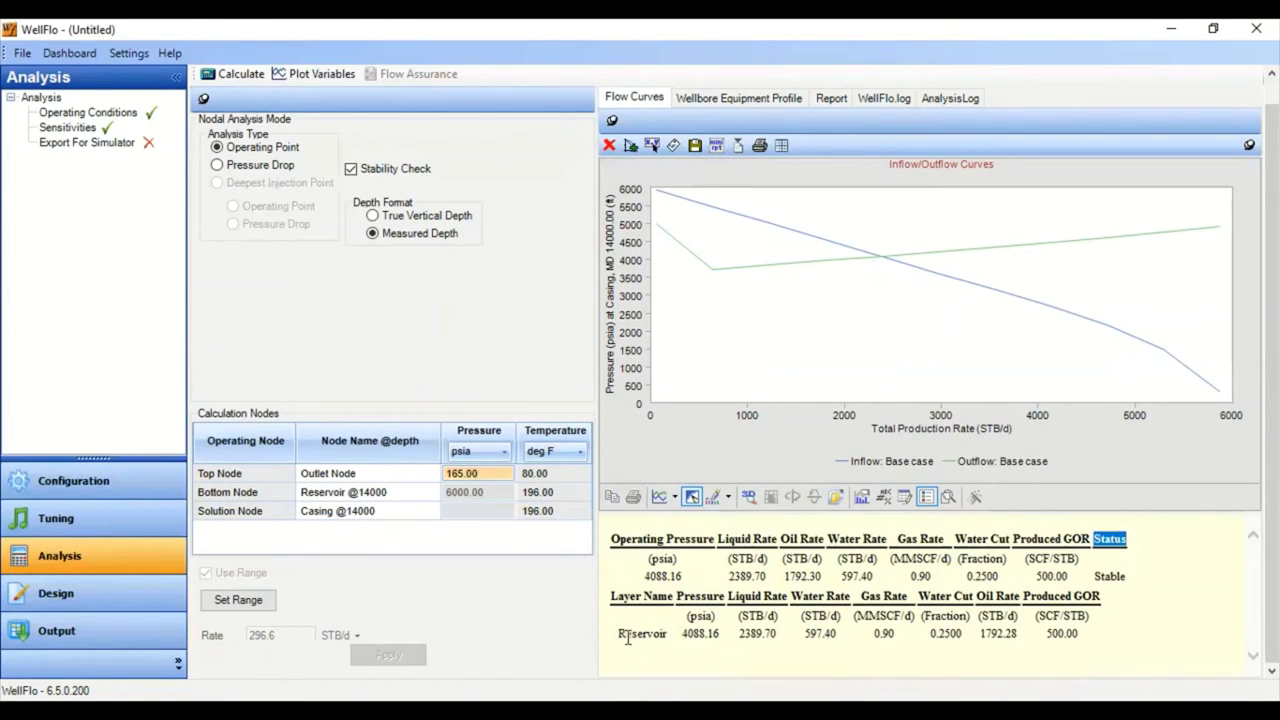
{"action": "left_click_drag", "start_coordinate": [626, 638], "coordinate": [652, 645]}
{"action": "left_click", "coordinate": [698, 639]}
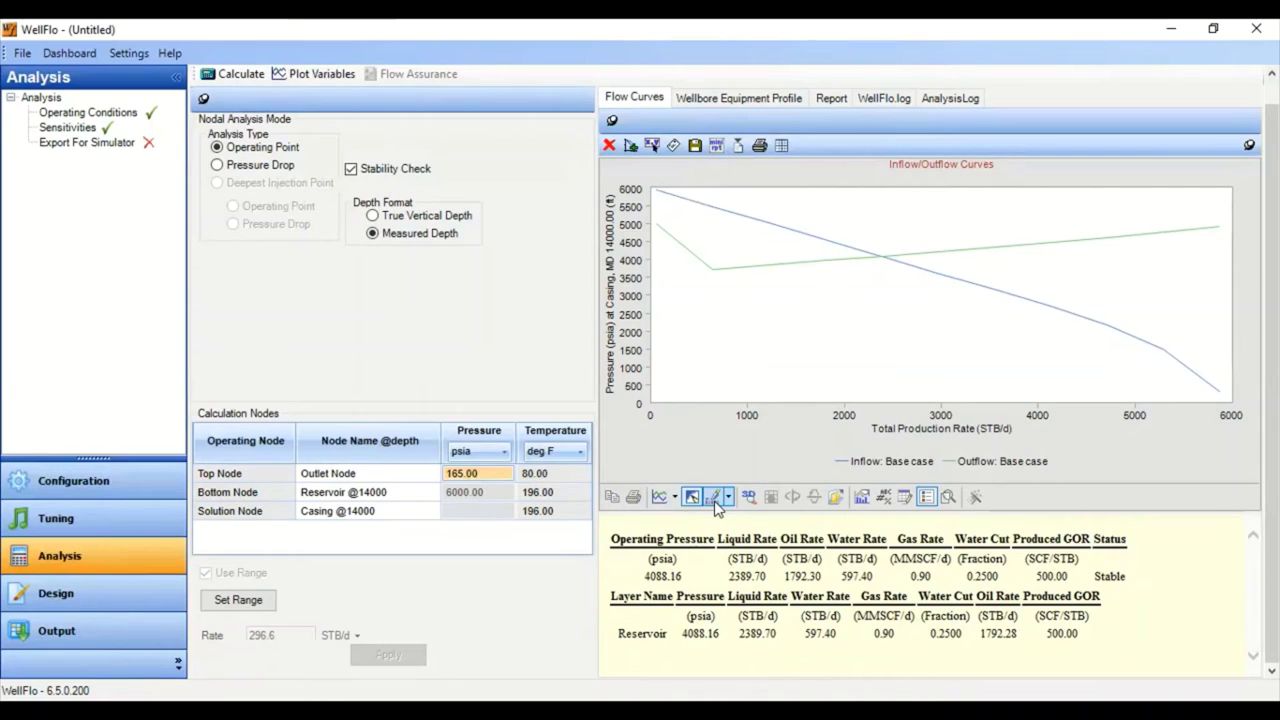
- Review the wellbore pressure and temperature profile against depth, the analysis report, and the WellFlo and analysis logs
{"action": "left_click", "coordinate": [718, 98]}
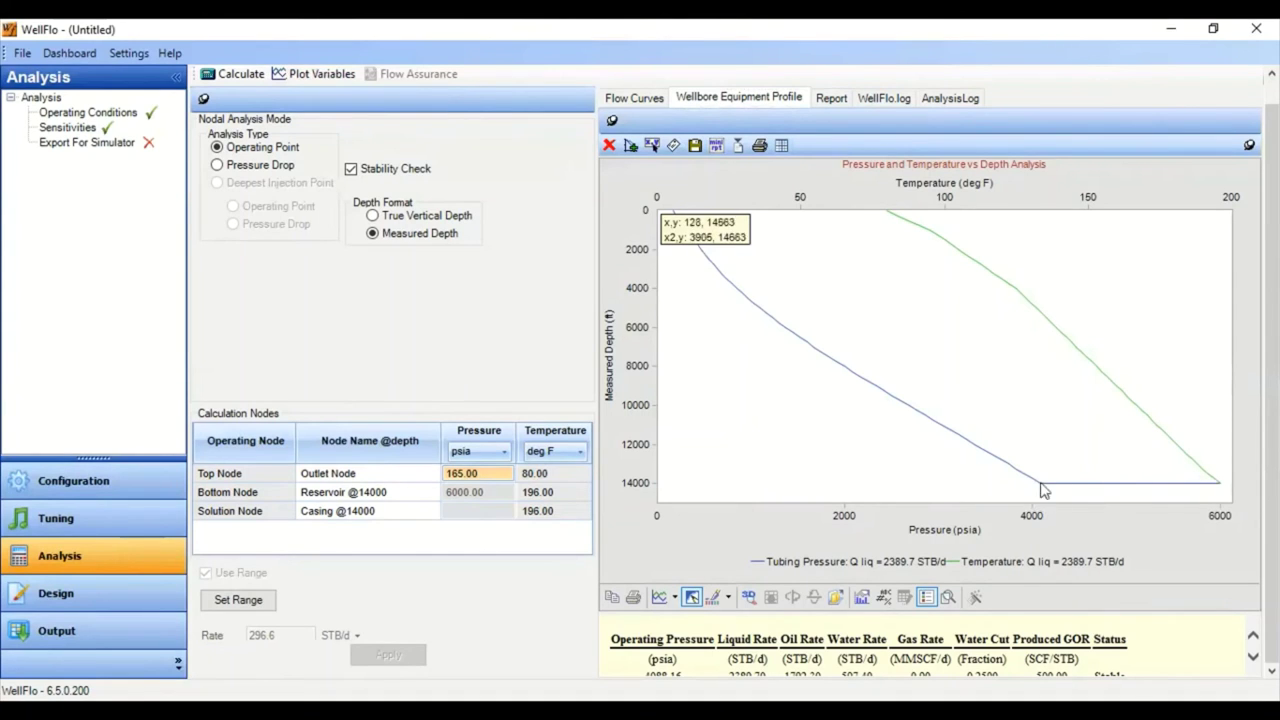
{"action": "left_click_drag", "start_coordinate": [1024, 610], "coordinate": [1024, 584]}
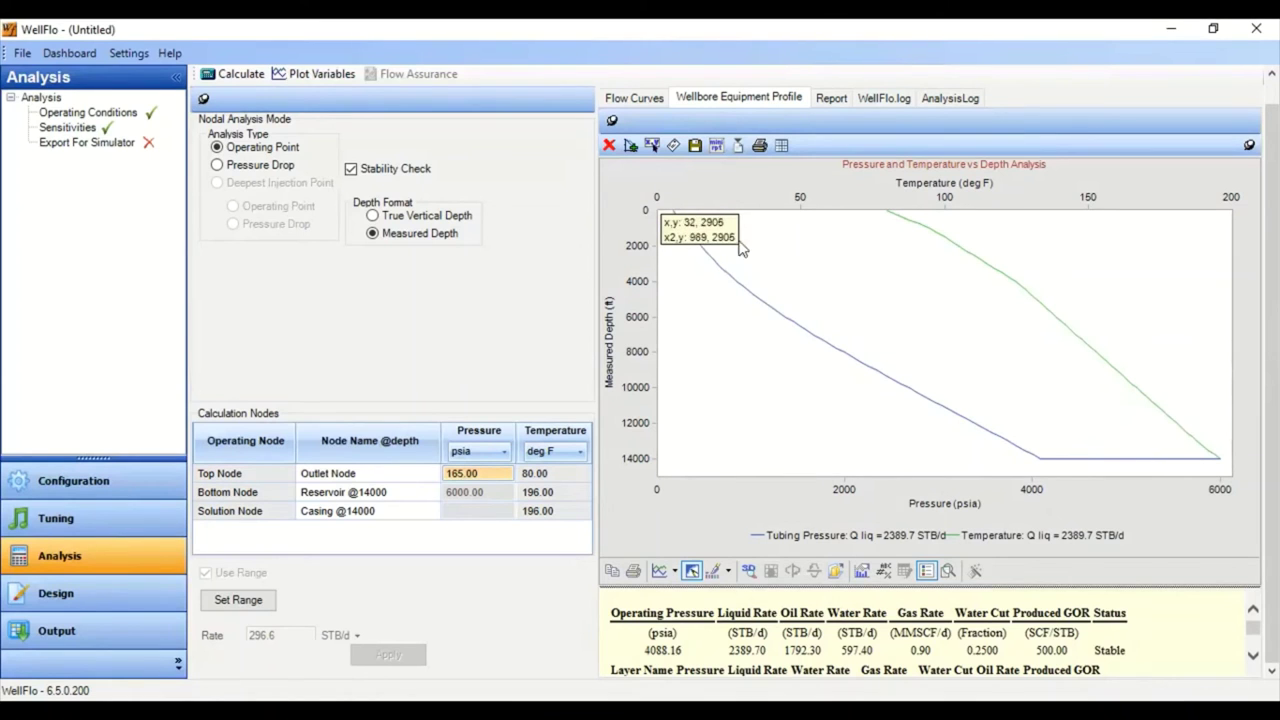
{"action": "left_click", "coordinate": [832, 101]}
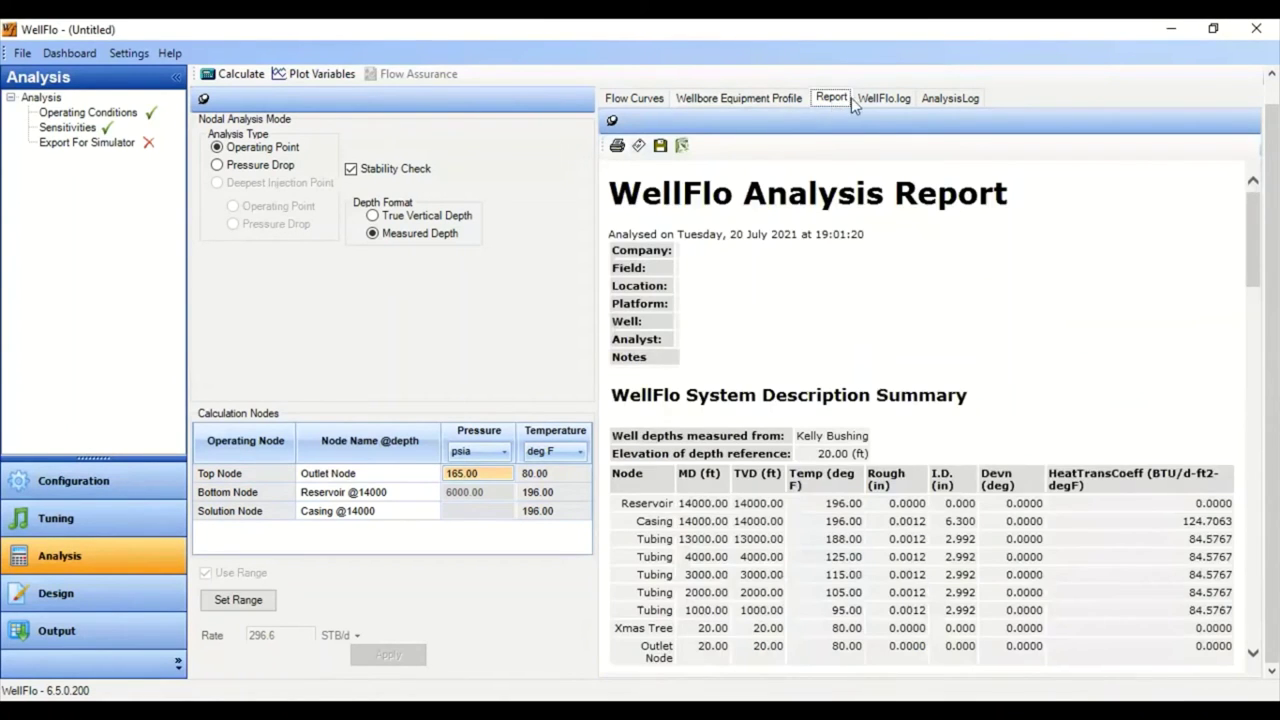
{"action": "left_click", "coordinate": [881, 99]}
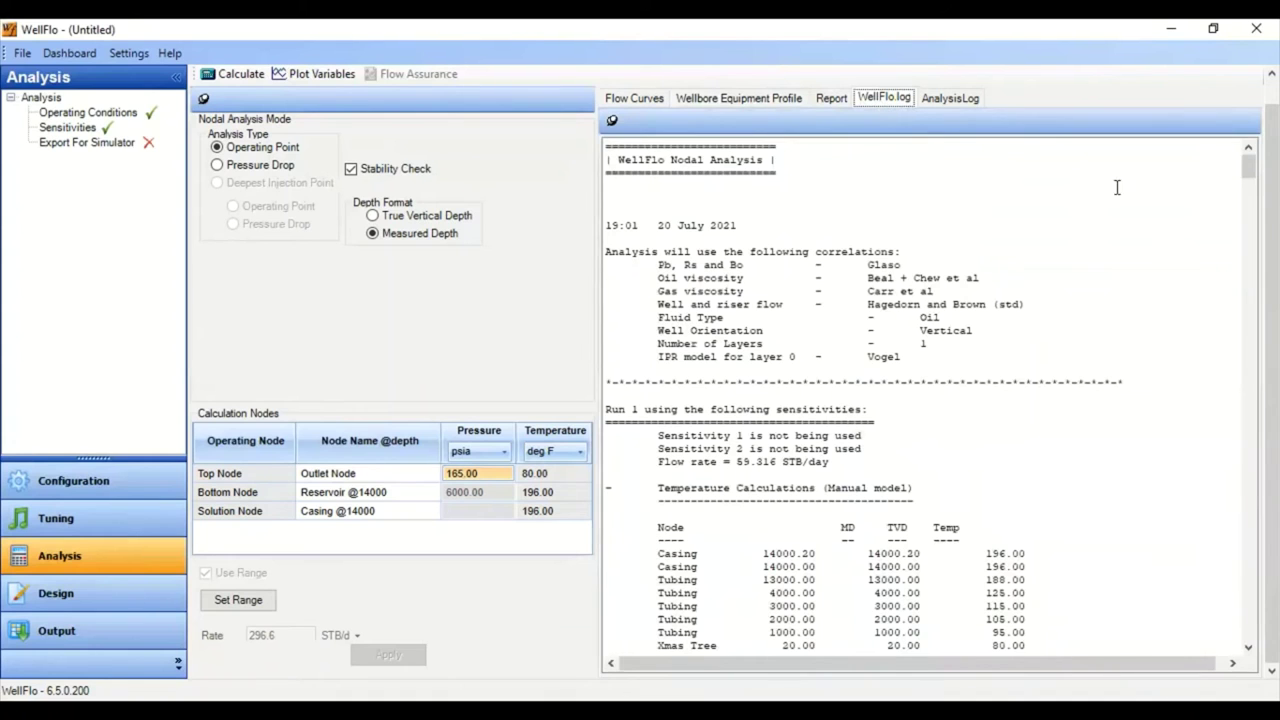
{"action": "left_click", "coordinate": [948, 101]}
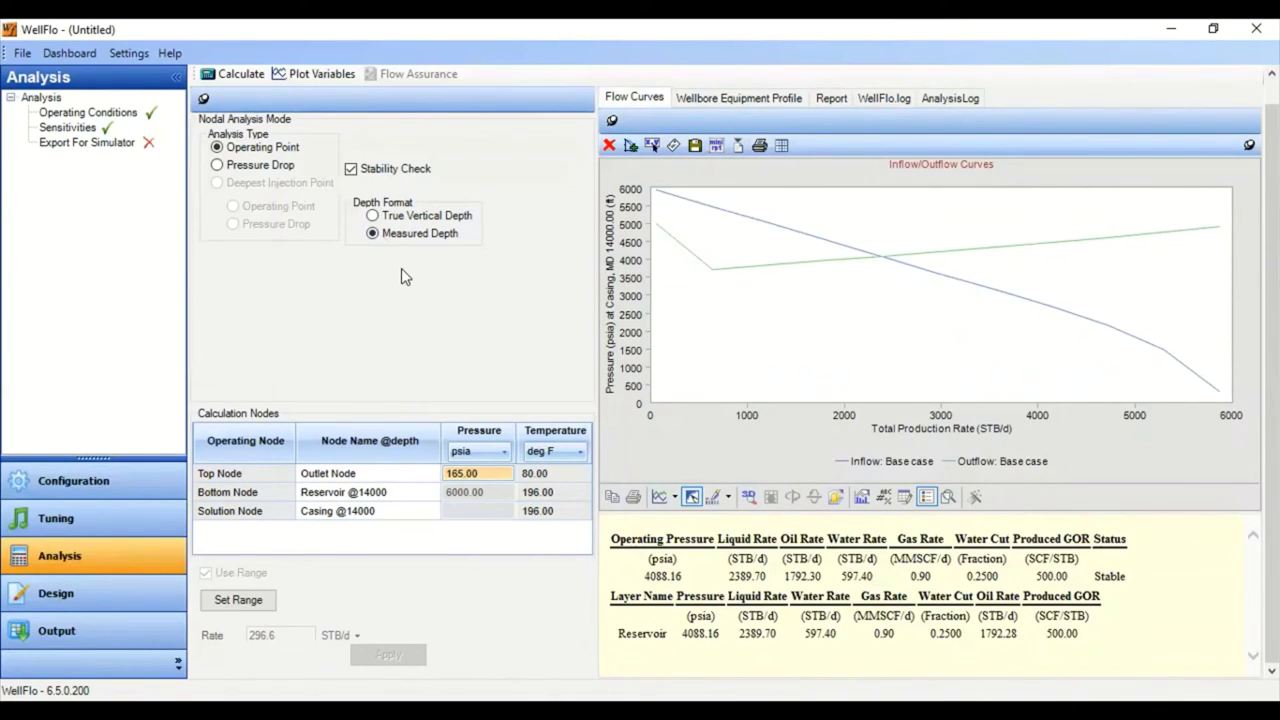
- Add a Layer pressure sensitivity with values 6000, 5000, 4000 and 3000 psia and assign it as Sensitivity 1
{"action": "left_click", "coordinate": [64, 128]}
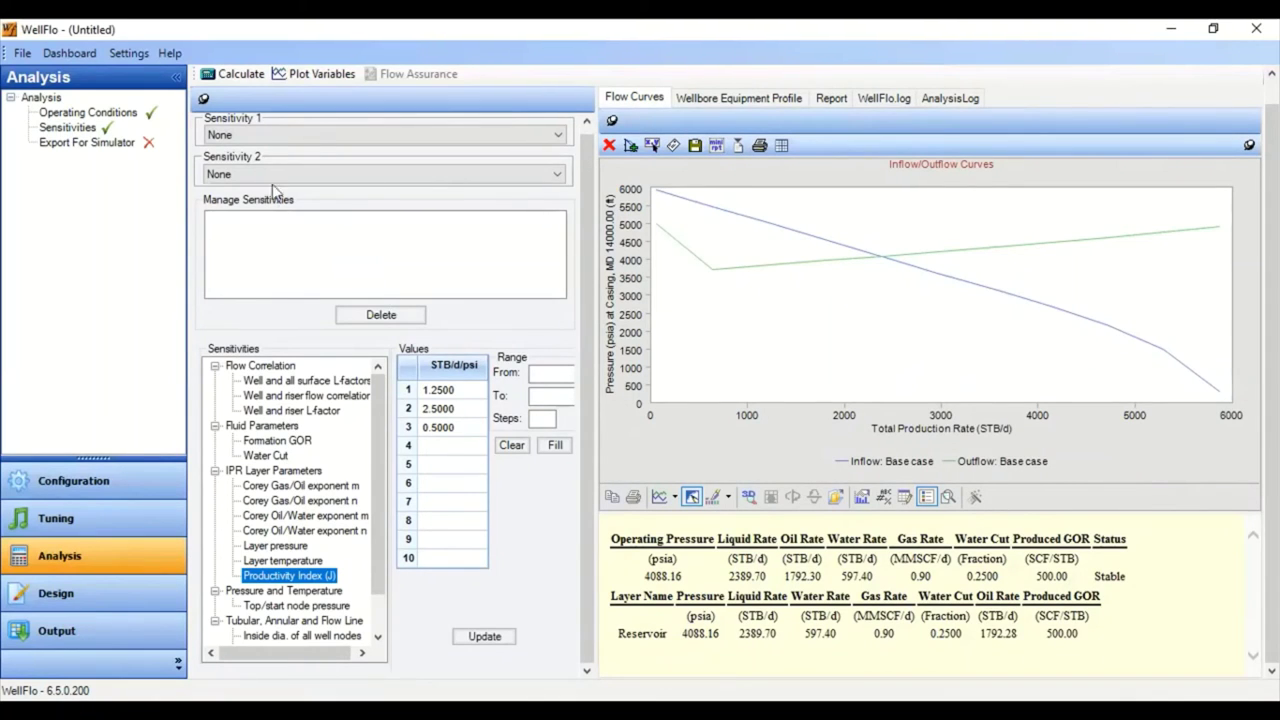
{"action": "left_click", "coordinate": [290, 561]}
{"action": "left_click", "coordinate": [278, 546]}
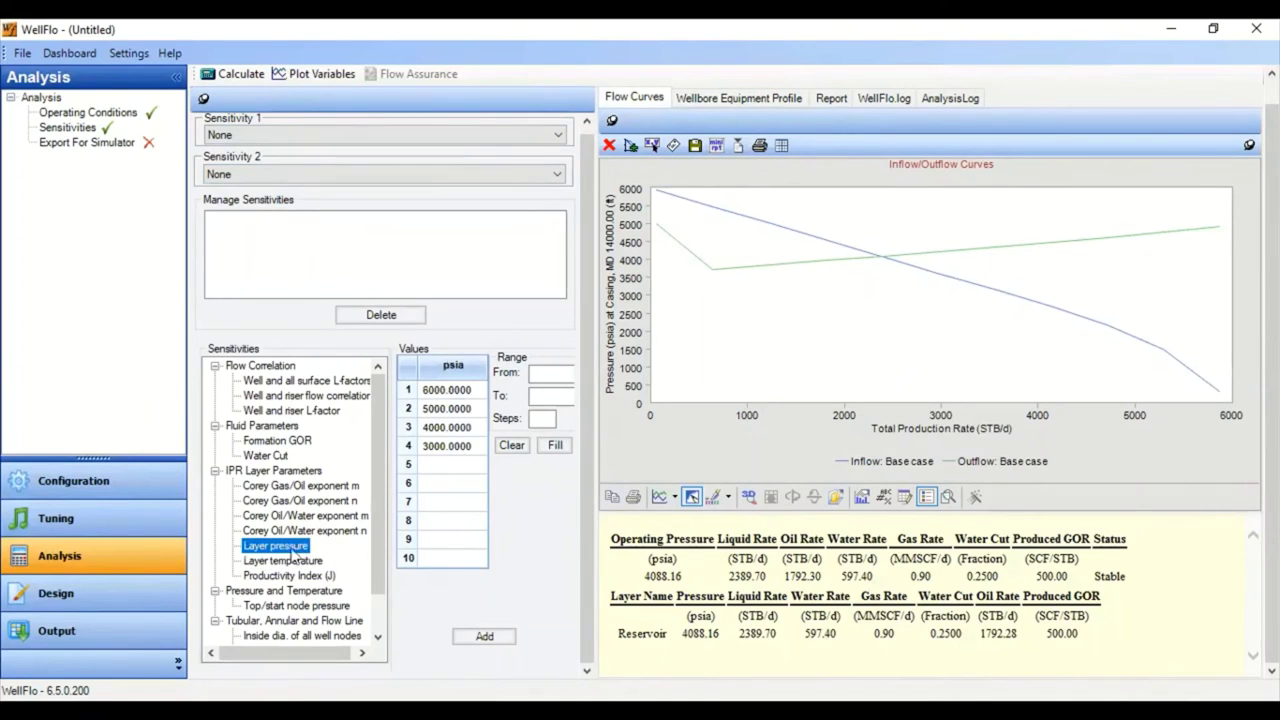
{"action": "left_click", "coordinate": [470, 393]}
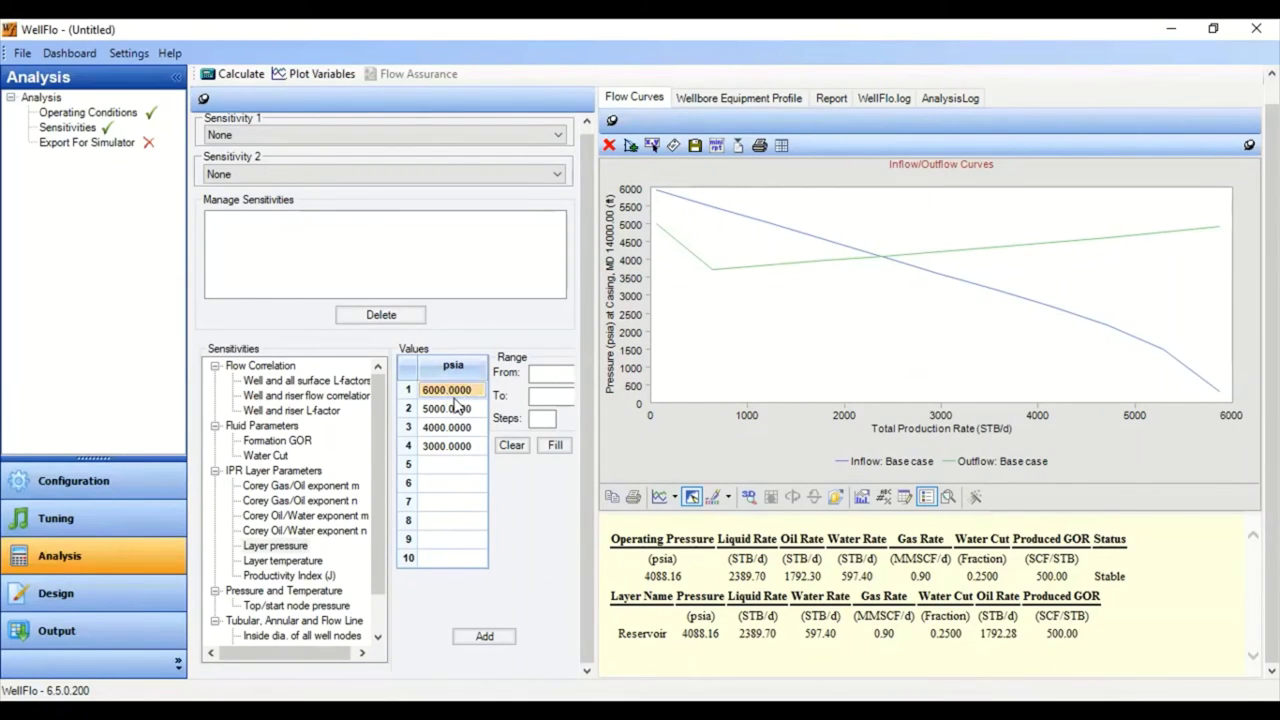
{"action": "left_click_drag", "start_coordinate": [445, 398], "coordinate": [448, 416]}
{"action": "left_click", "coordinate": [448, 416]}
{"action": "left_click", "coordinate": [455, 428]}
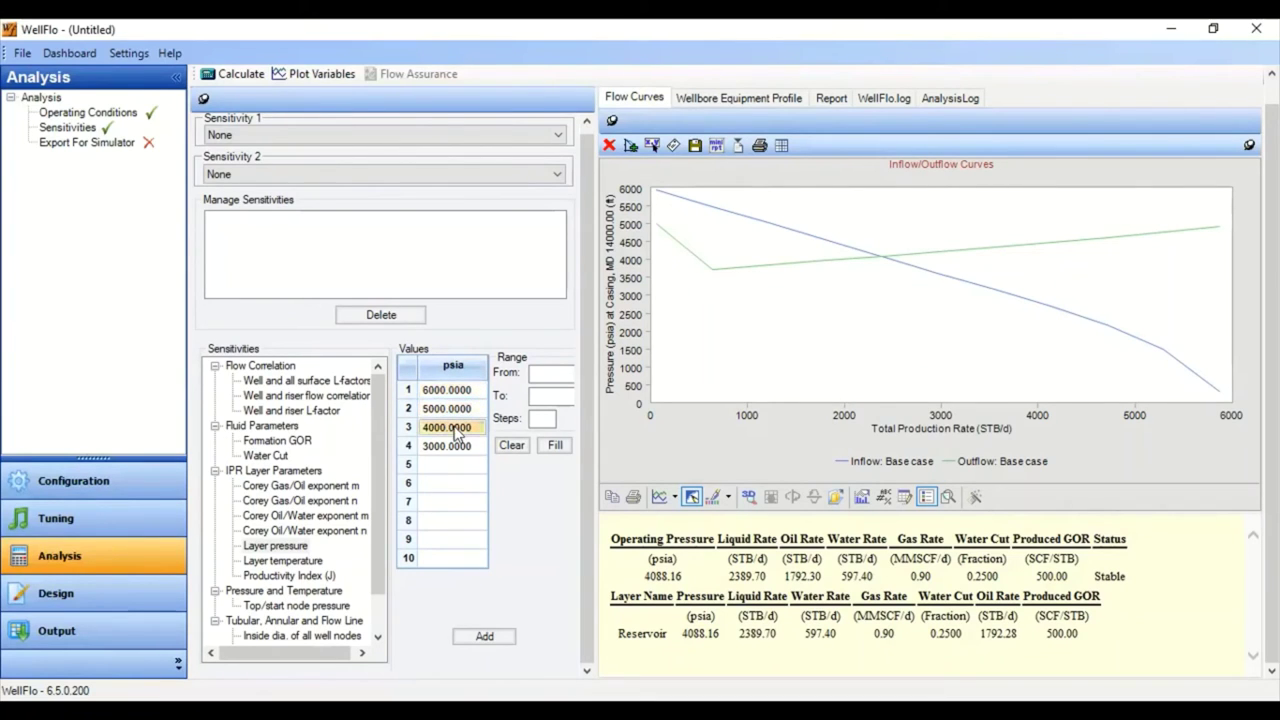
{"action": "left_click", "coordinate": [452, 446]}
{"action": "left_click", "coordinate": [476, 394], "text": "ctrl"}
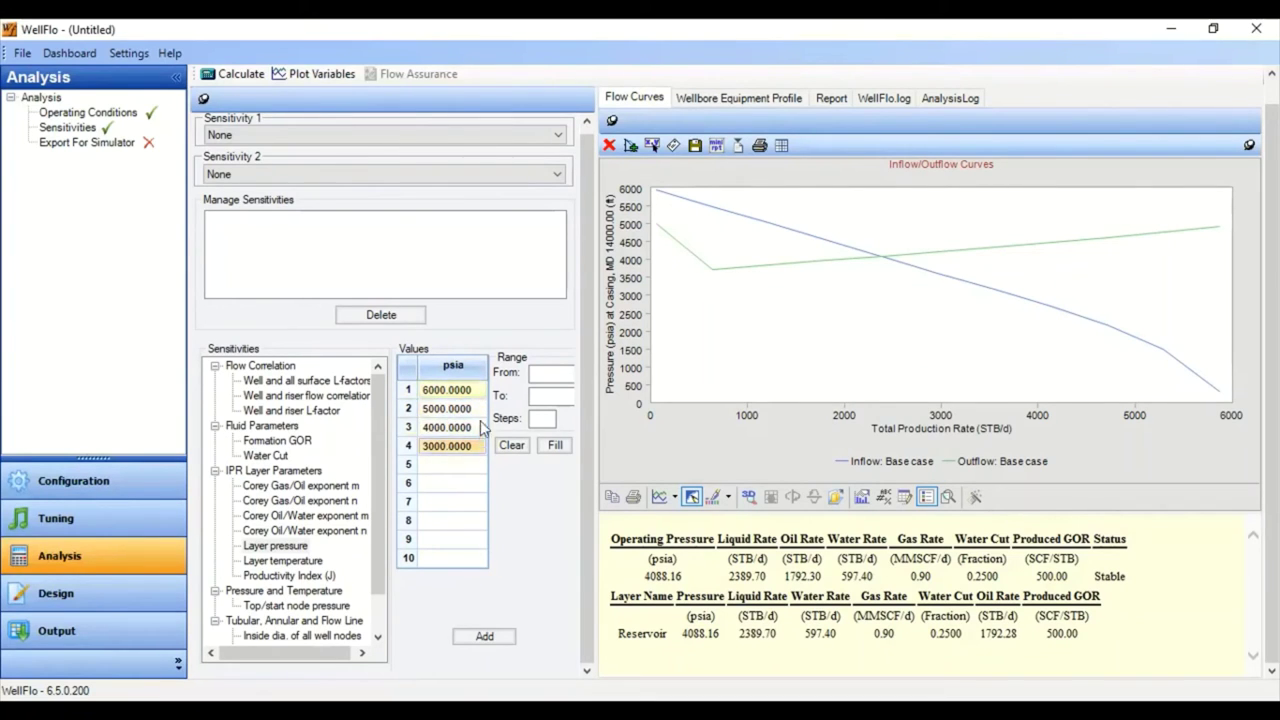
{"action": "left_click", "coordinate": [487, 639]}
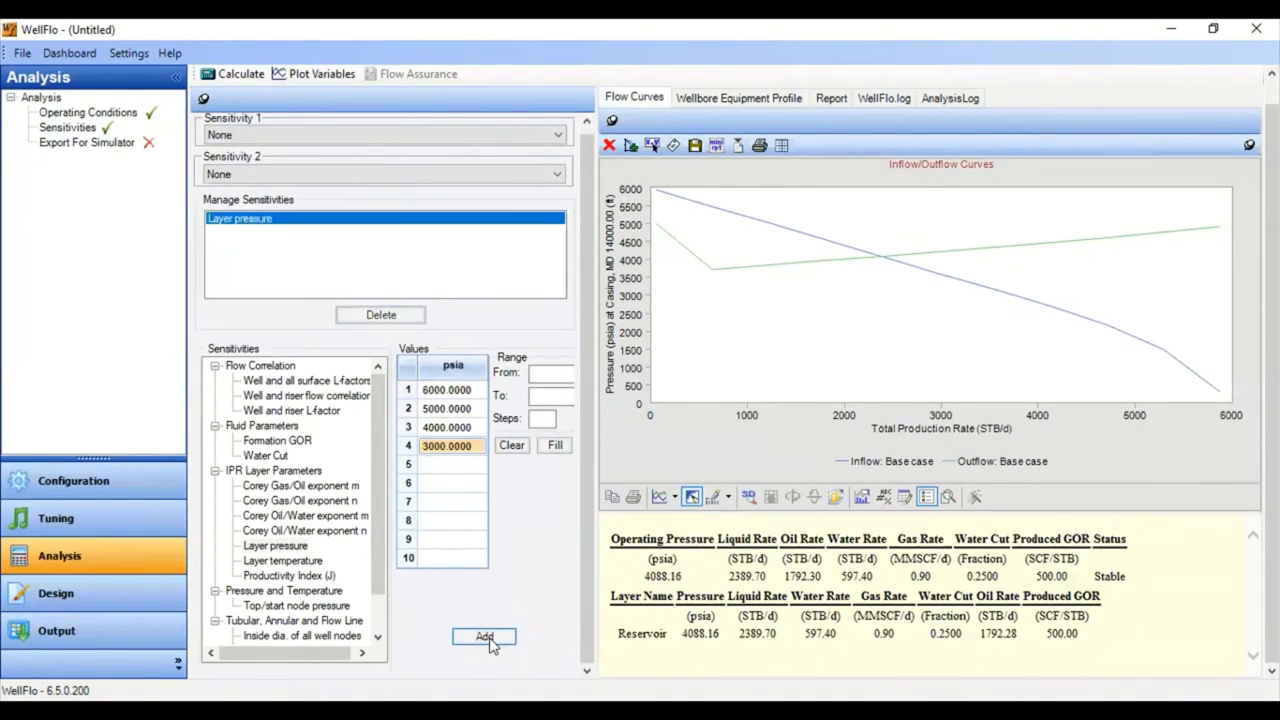
{"action": "left_click", "coordinate": [225, 135]}
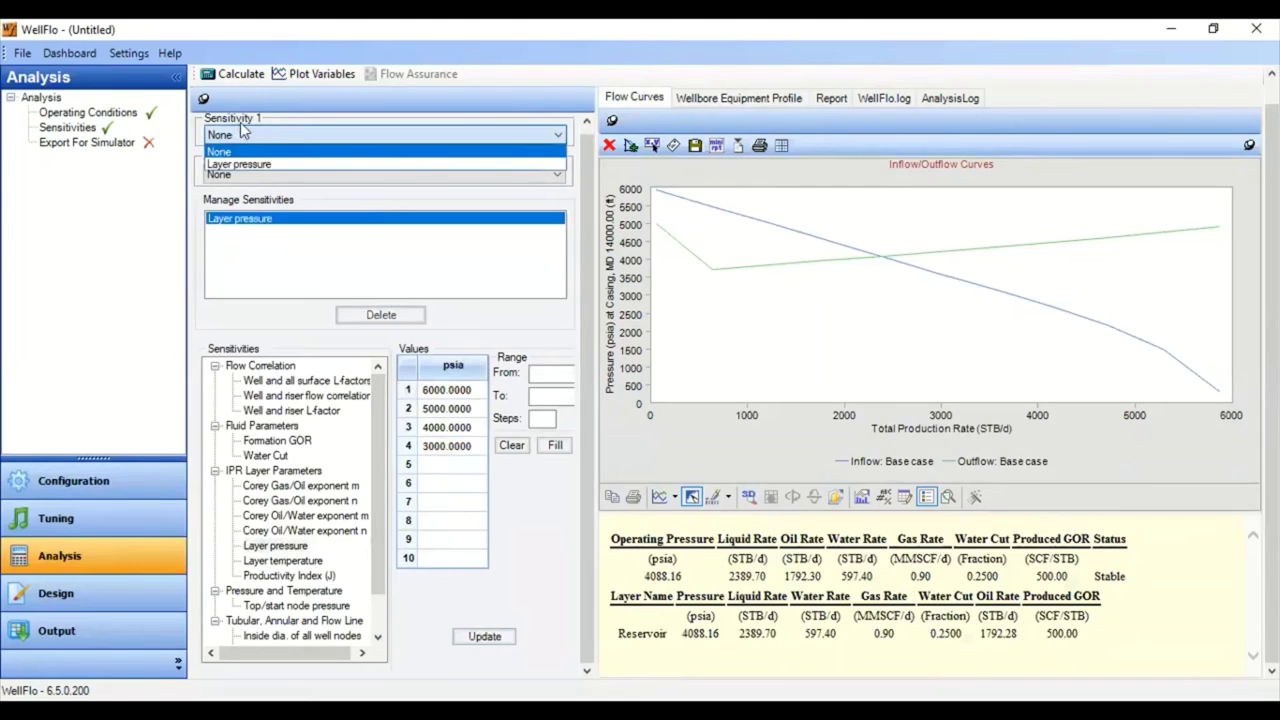
{"action": "left_click", "coordinate": [227, 167]}
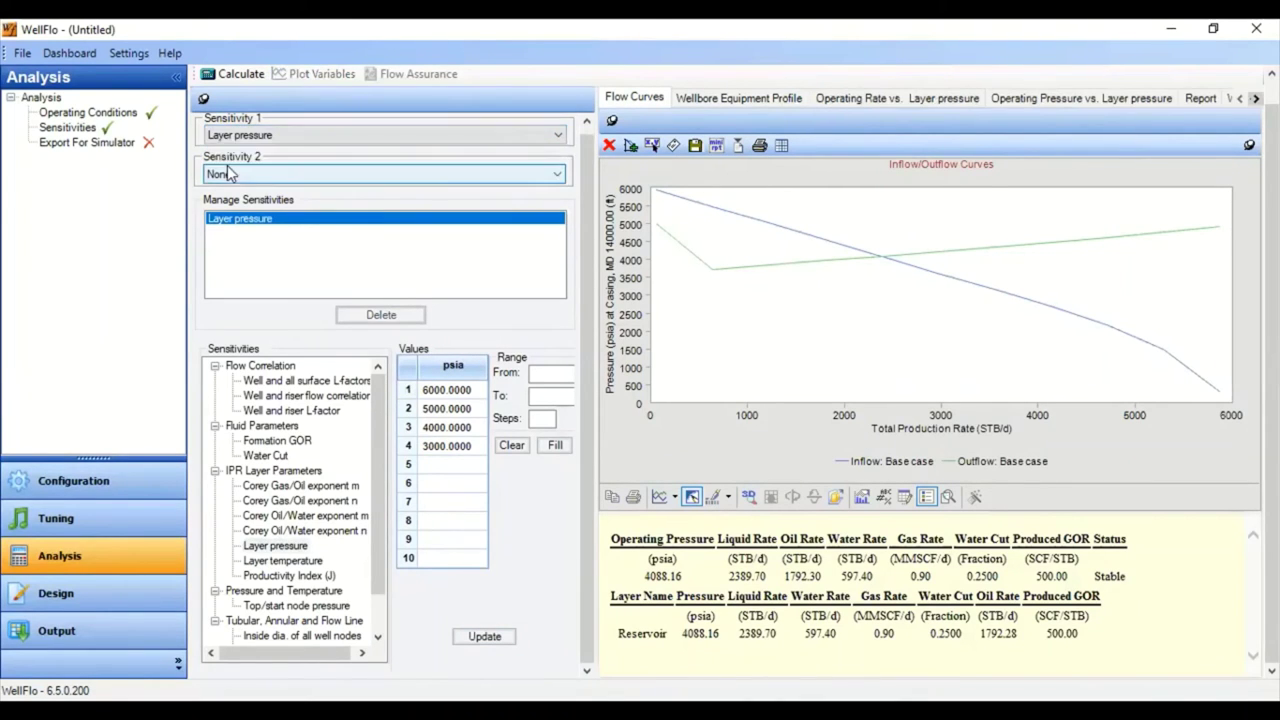
- Calculate the layer pressure sensitivity, plot the 6000, 5000, 4000 and 3000 psia cases, and compare the operating points at 6000 and 5000 psia
{"action": "left_click", "coordinate": [228, 76]}
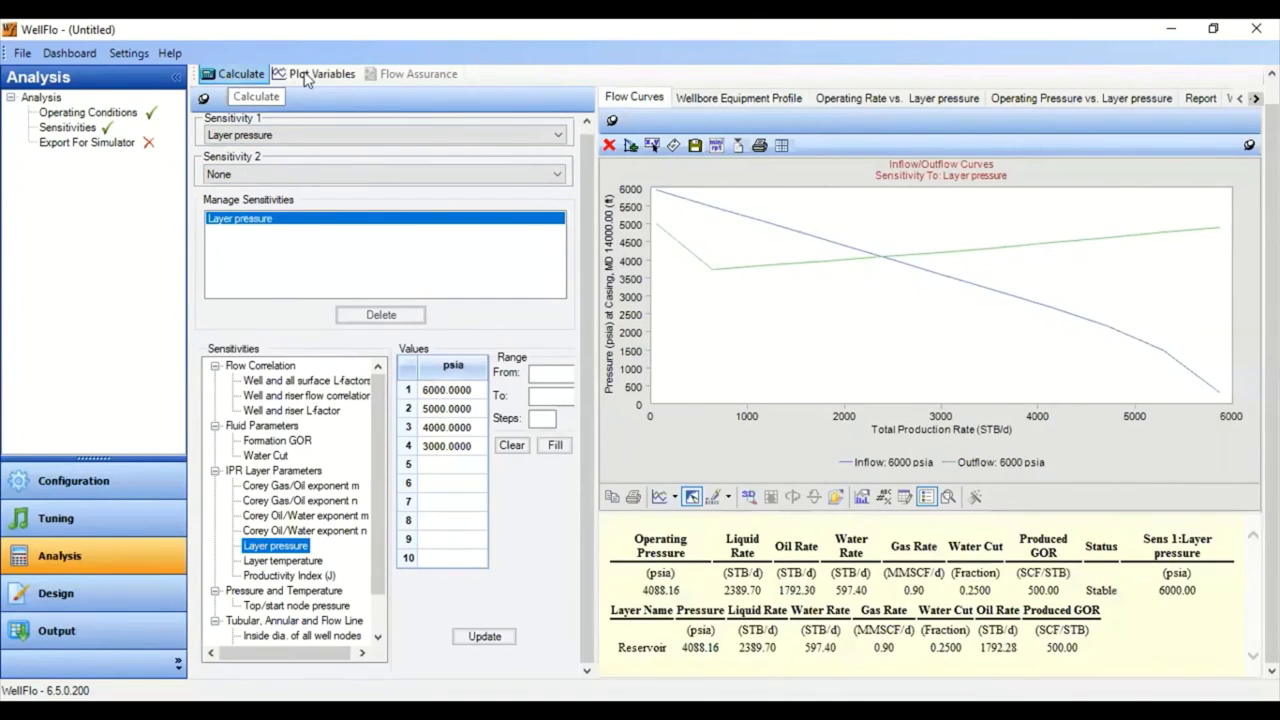
{"action": "left_click", "coordinate": [311, 77]}
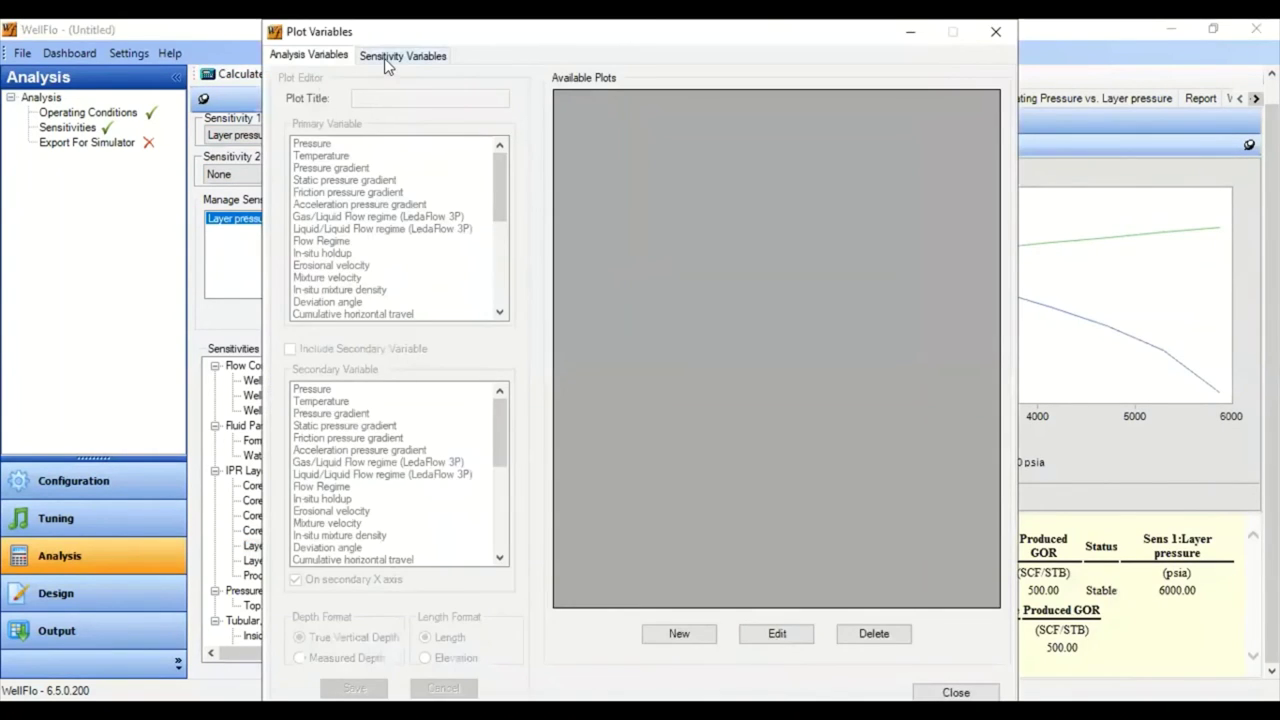
{"action": "left_click", "coordinate": [401, 56]}
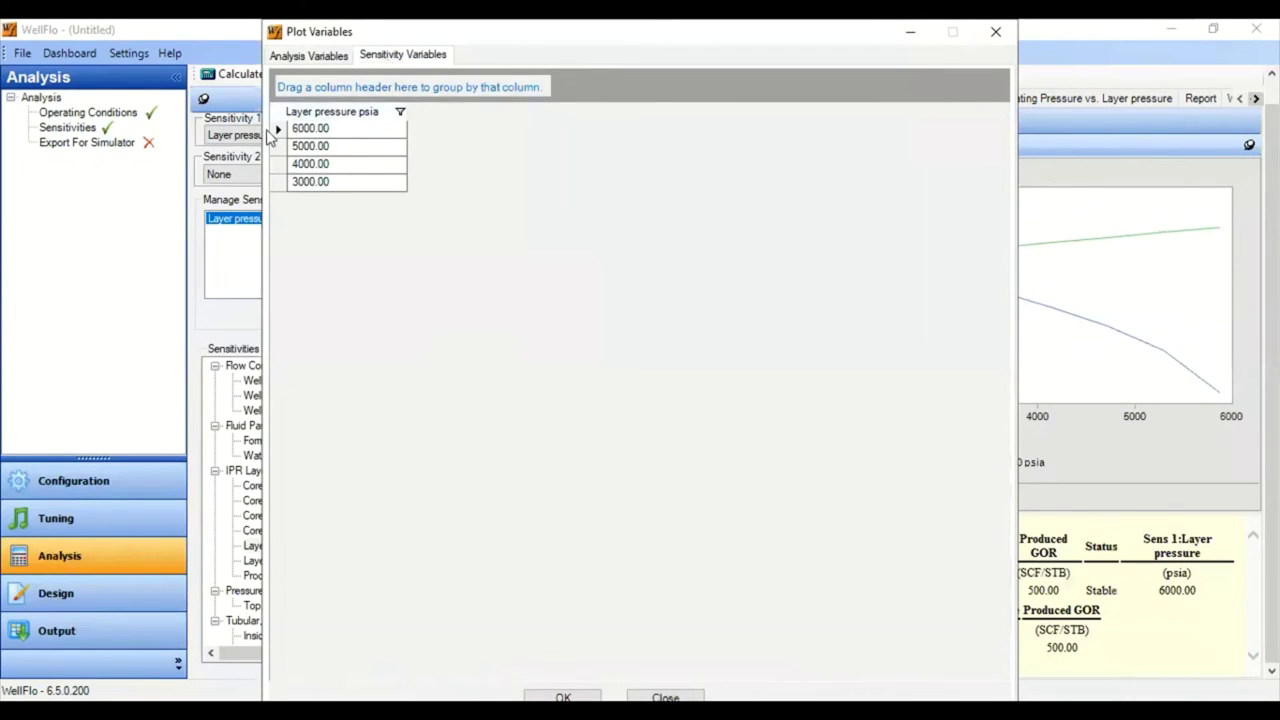
{"action": "left_click_drag", "start_coordinate": [279, 135], "coordinate": [281, 190]}
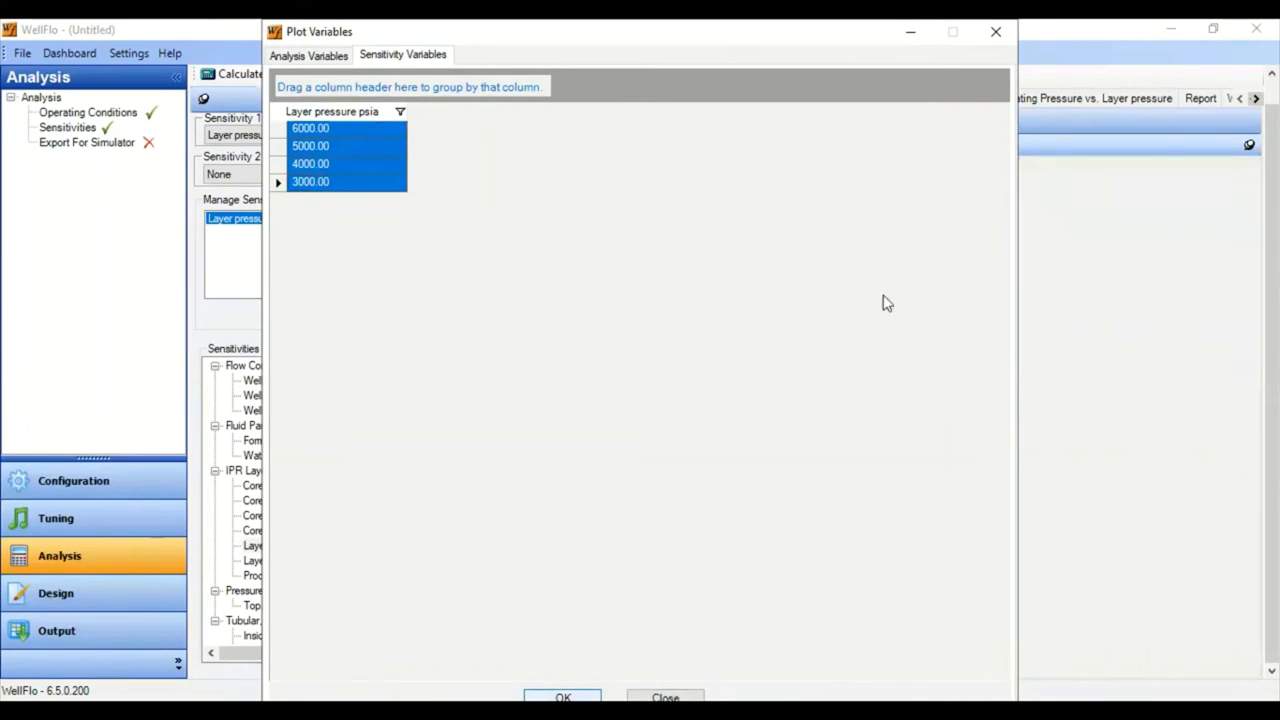
{"action": "key", "text": "Return"}
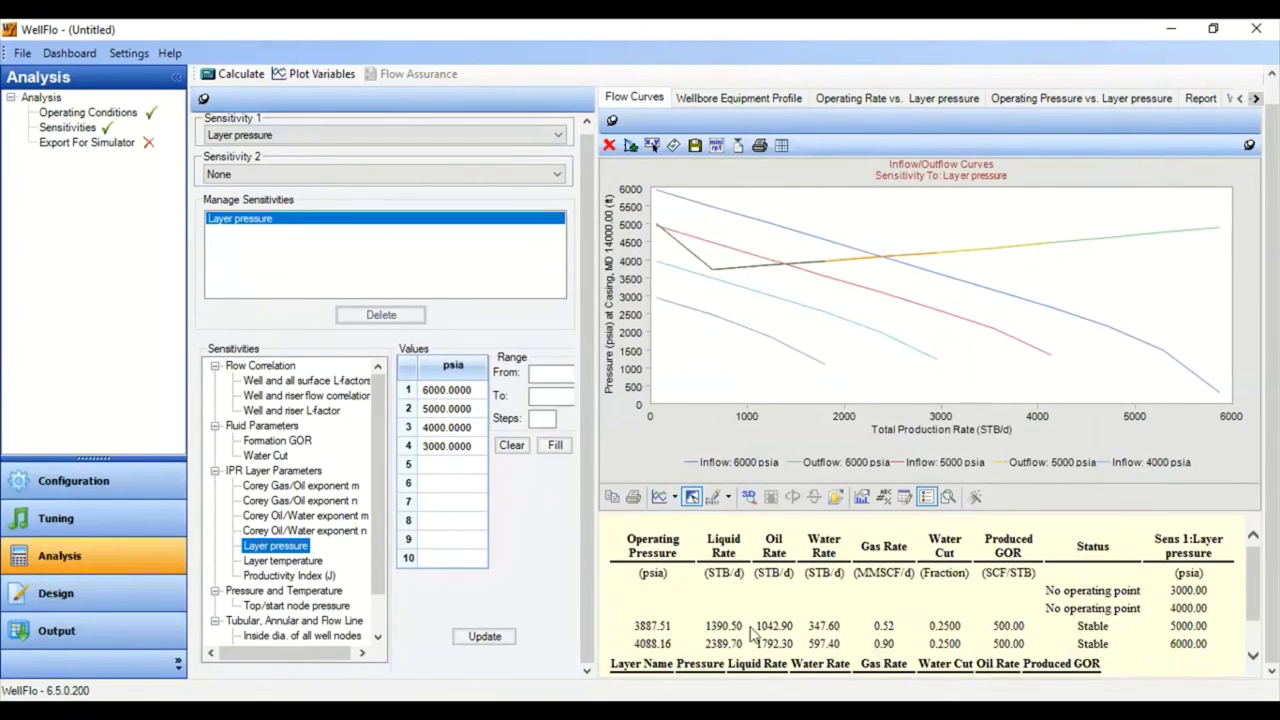
{"action": "left_click_drag", "start_coordinate": [650, 648], "coordinate": [1205, 637]}
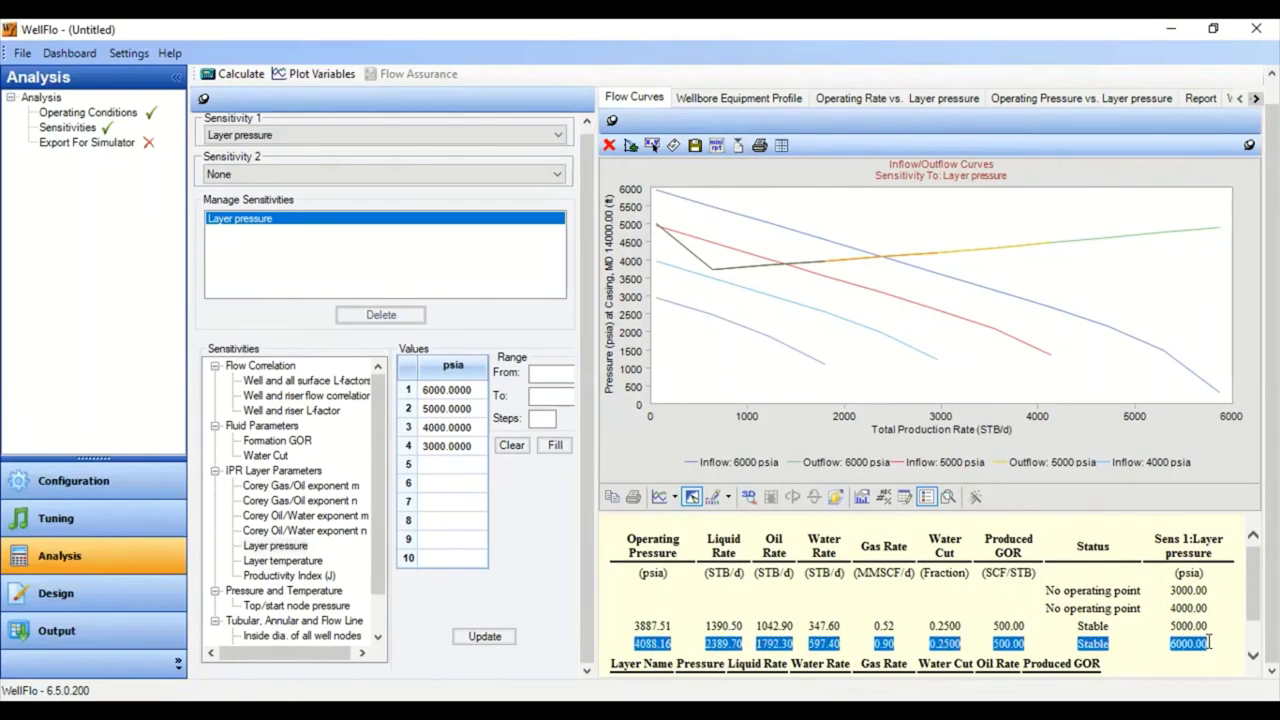
{"action": "left_click_drag", "start_coordinate": [1173, 625], "coordinate": [633, 625]}
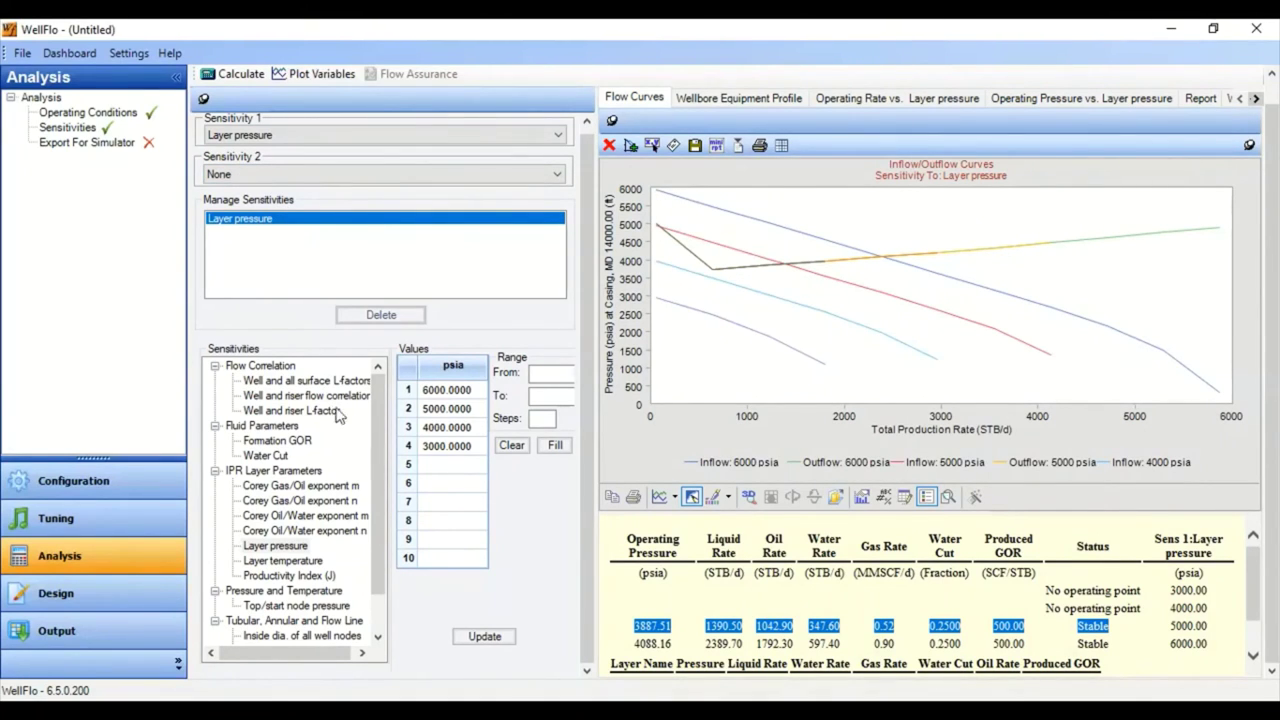
- Add a Productivity Index (J) sensitivity with the values 1.25, 2.5 and 0.5 STB/d/psi
{"action": "left_click", "coordinate": [275, 545]}
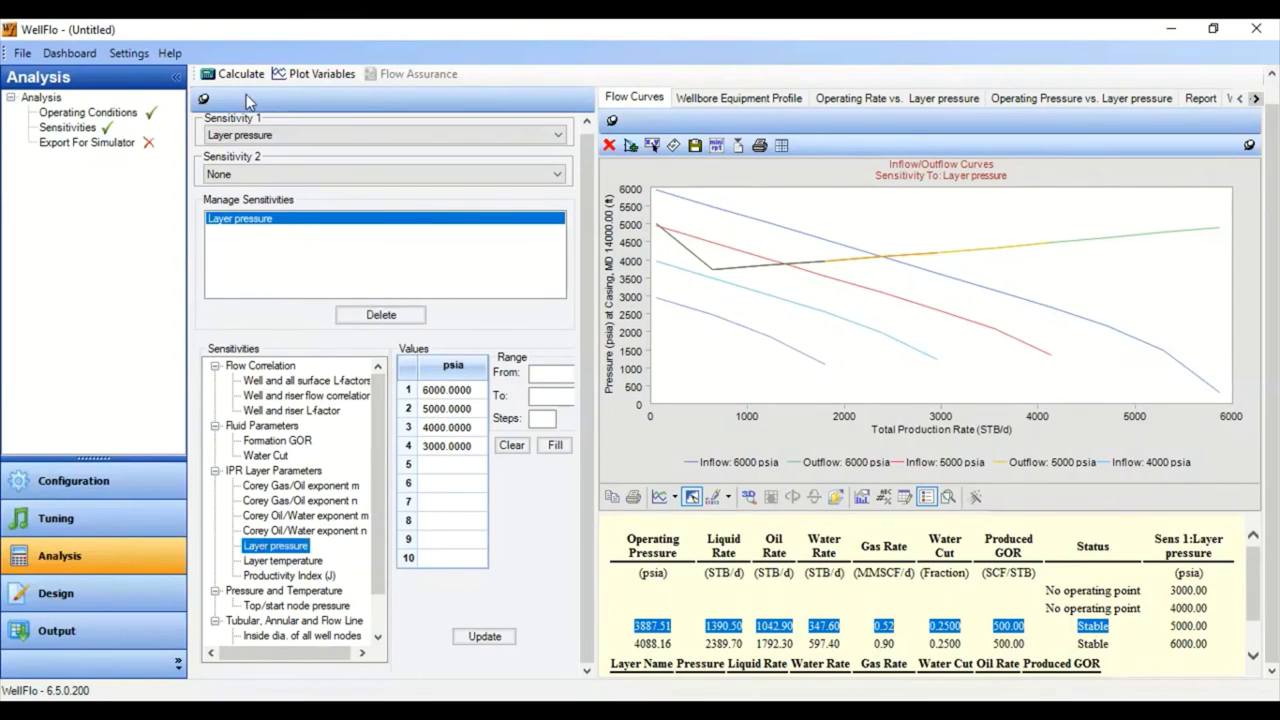
{"action": "left_click", "coordinate": [312, 577]}
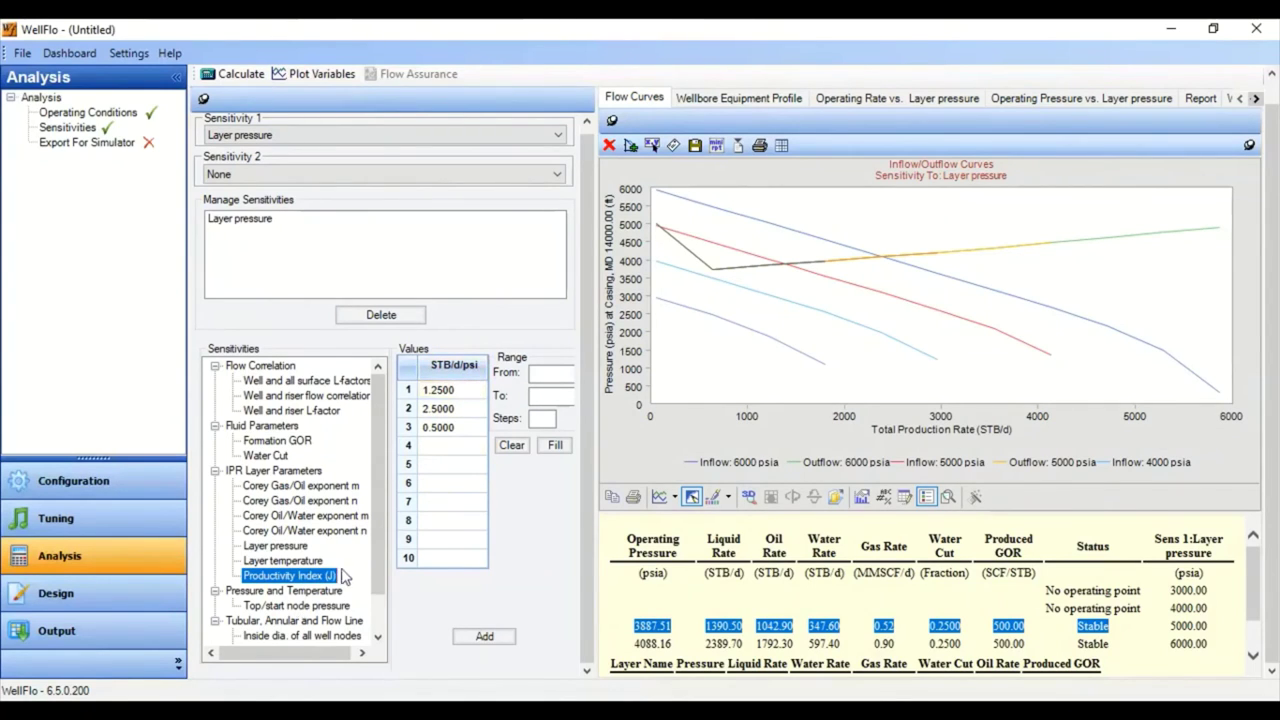
{"action": "left_click", "coordinate": [458, 394]}
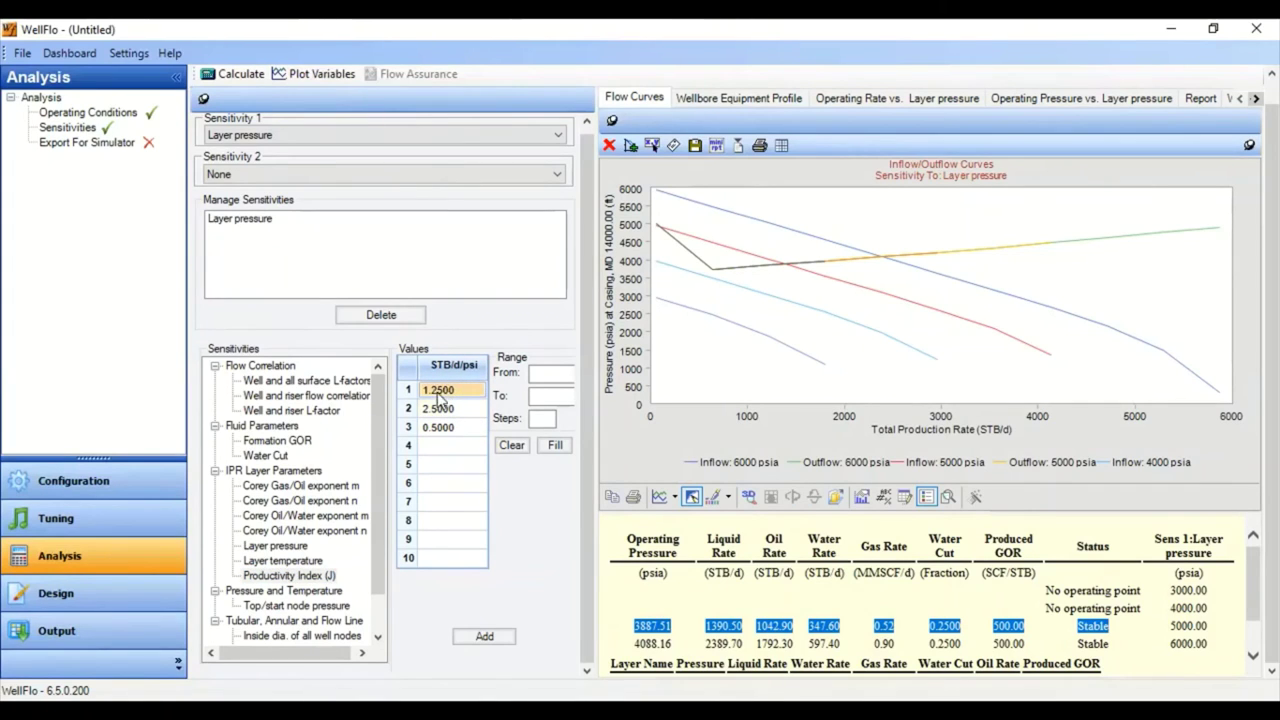
{"action": "left_click", "coordinate": [432, 410]}
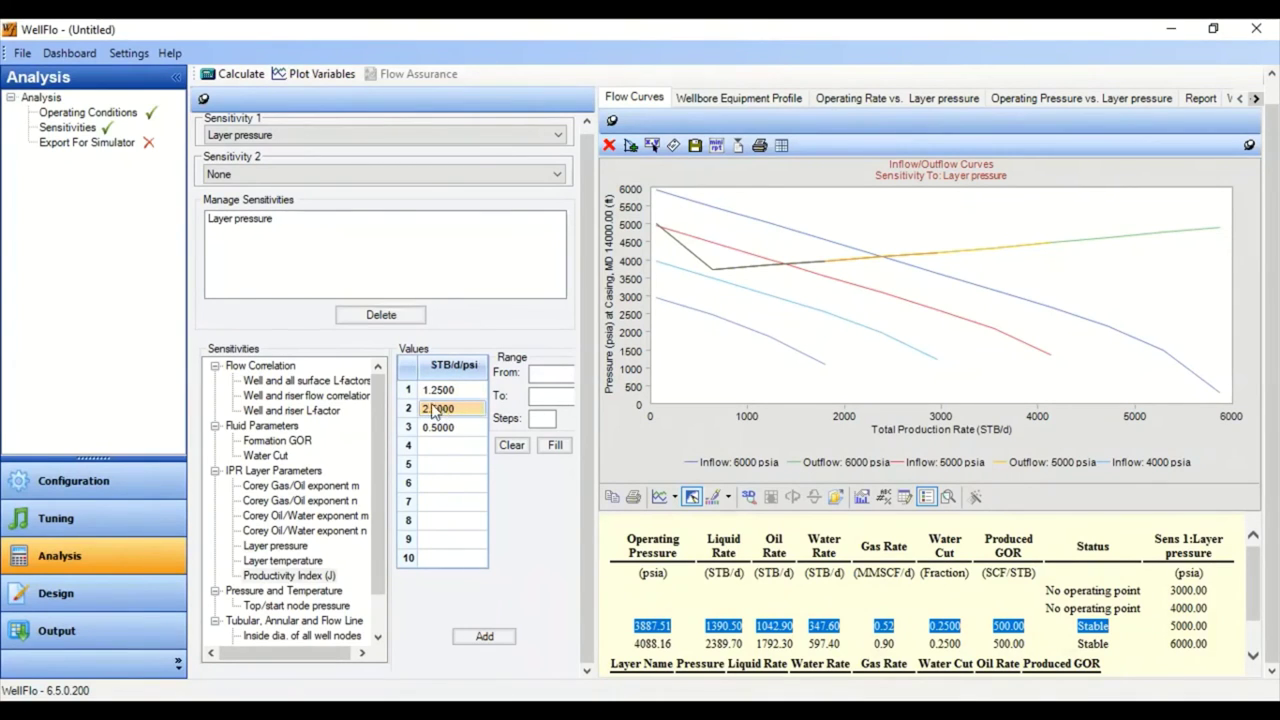
{"action": "left_click", "coordinate": [464, 427]}
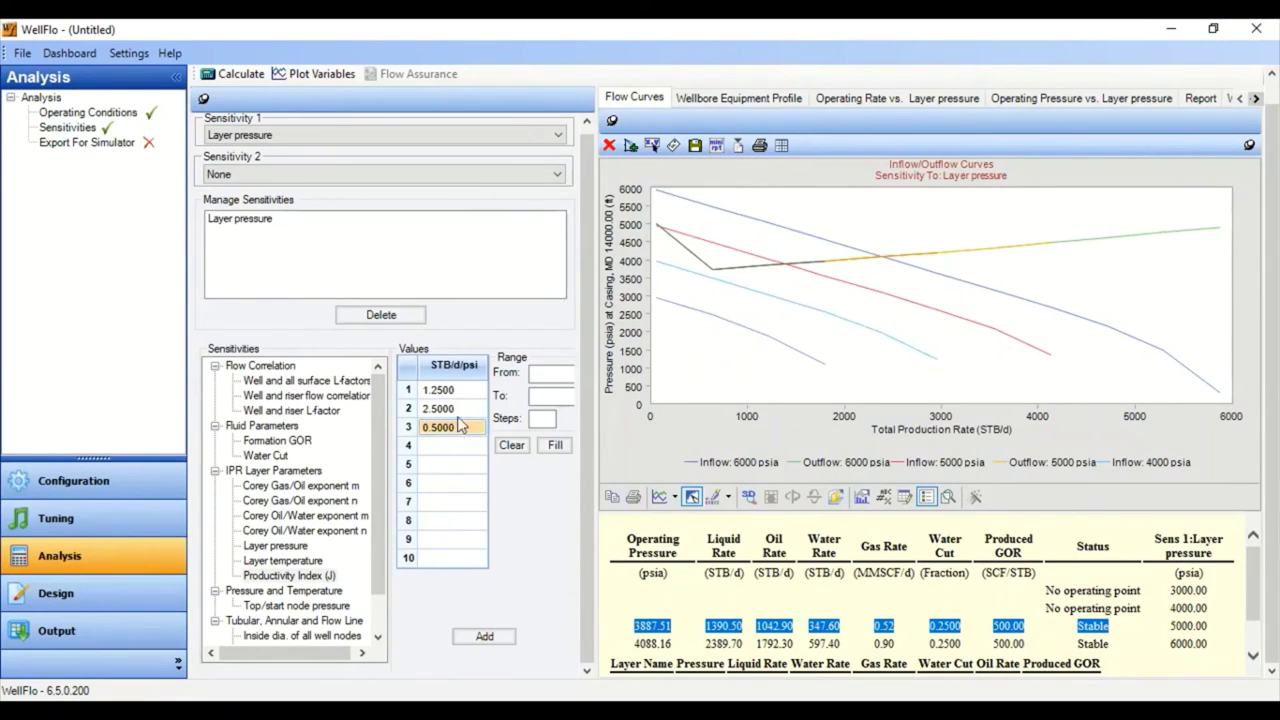
{"action": "left_click", "coordinate": [498, 640]}
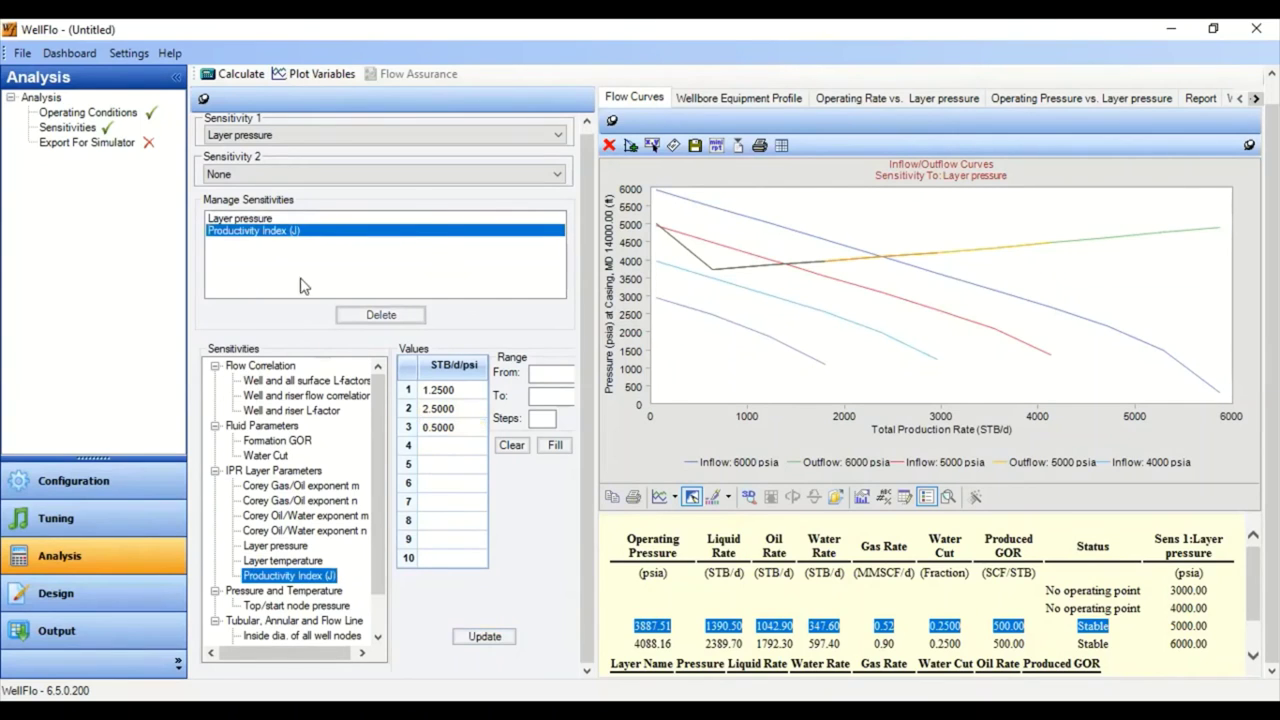
- Assign Productivity Index (J) as Sensitivity 2 and set Sensitivity 1 to None
{"action": "left_click", "coordinate": [252, 176]}
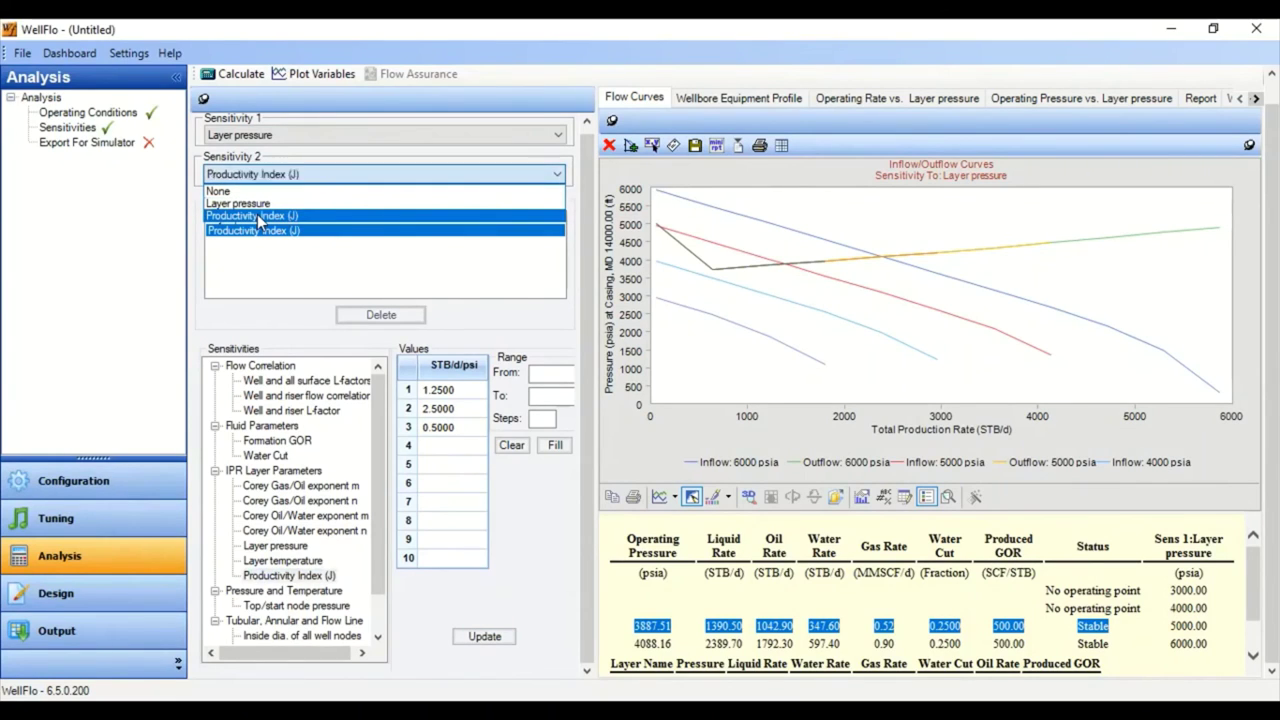
{"action": "left_click", "coordinate": [257, 214]}
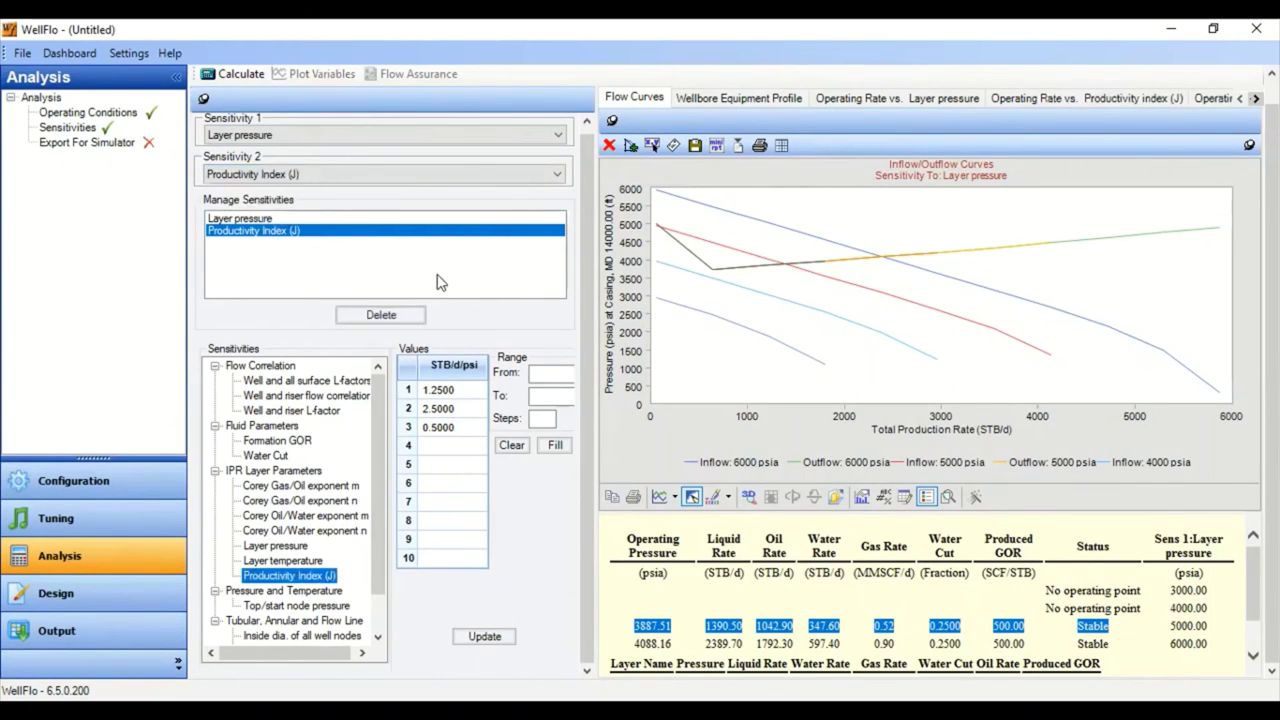
{"action": "left_click", "coordinate": [280, 136]}
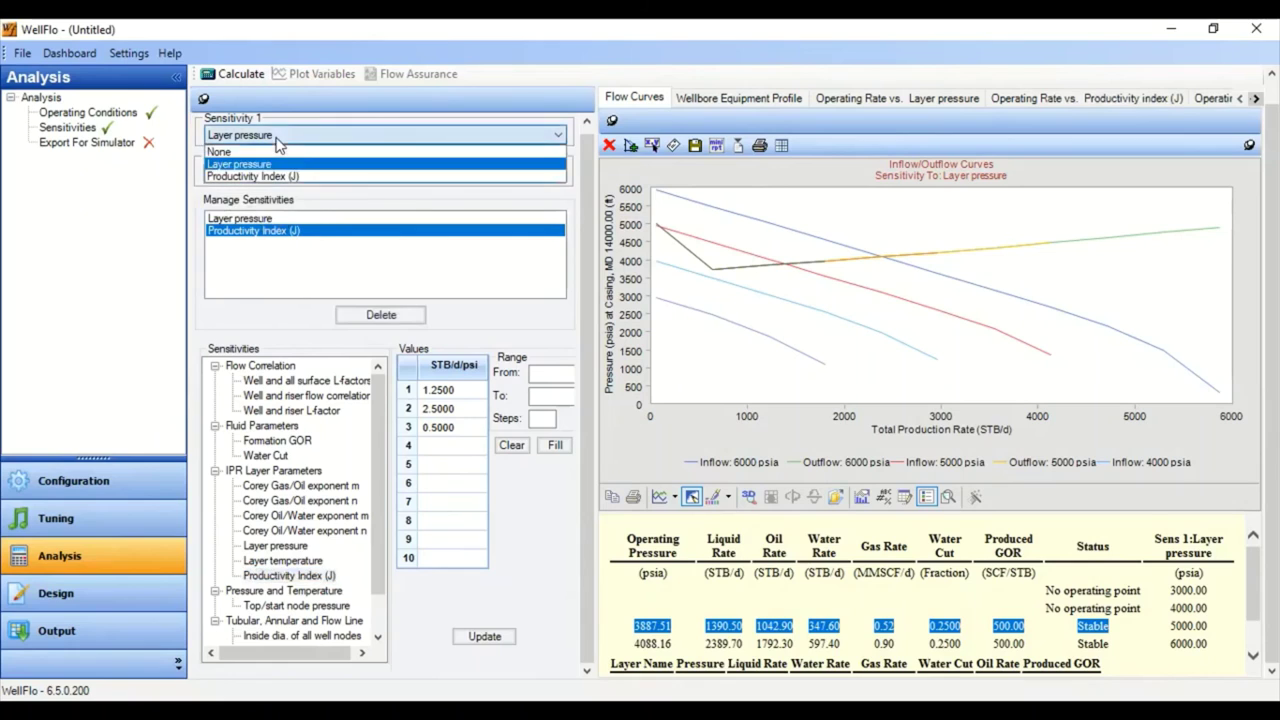
{"action": "left_click", "coordinate": [224, 154]}
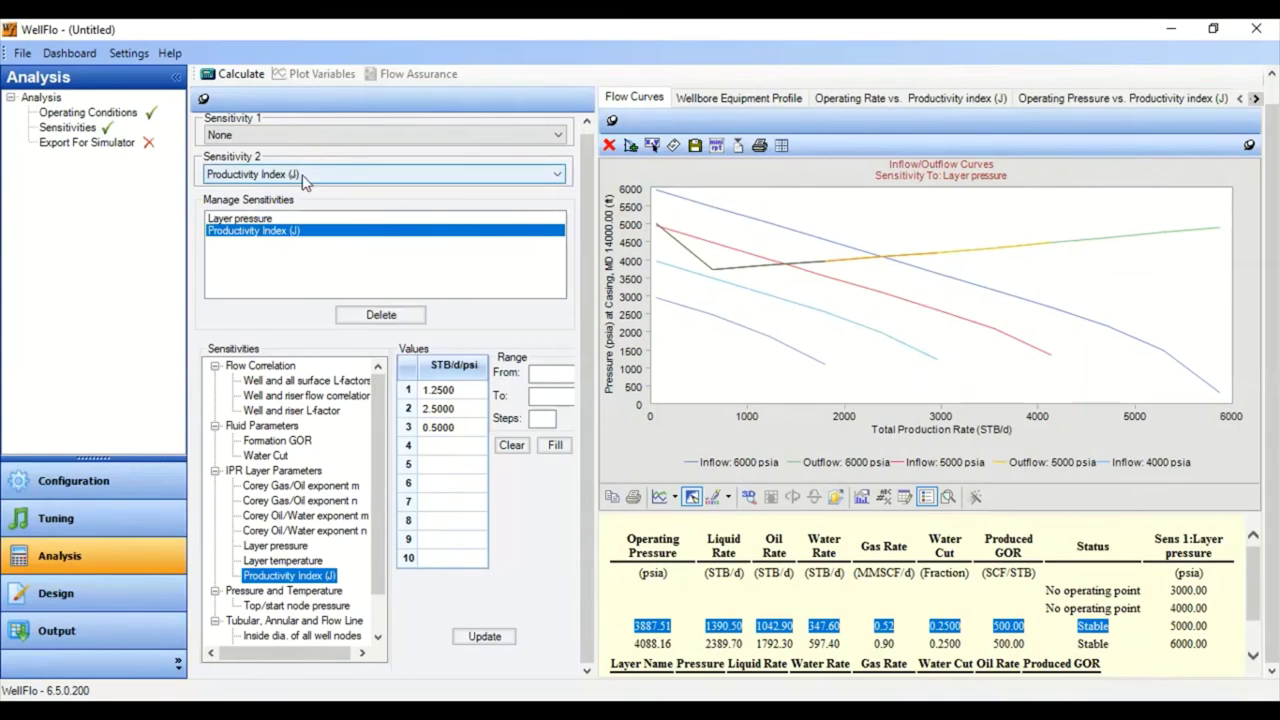
- Calculate the productivity index sensitivity, plot the 1.25, 2.5 and 0.5 STB/d/psi cases, and compare their operating points and liquid rates
{"action": "left_click", "coordinate": [238, 76]}
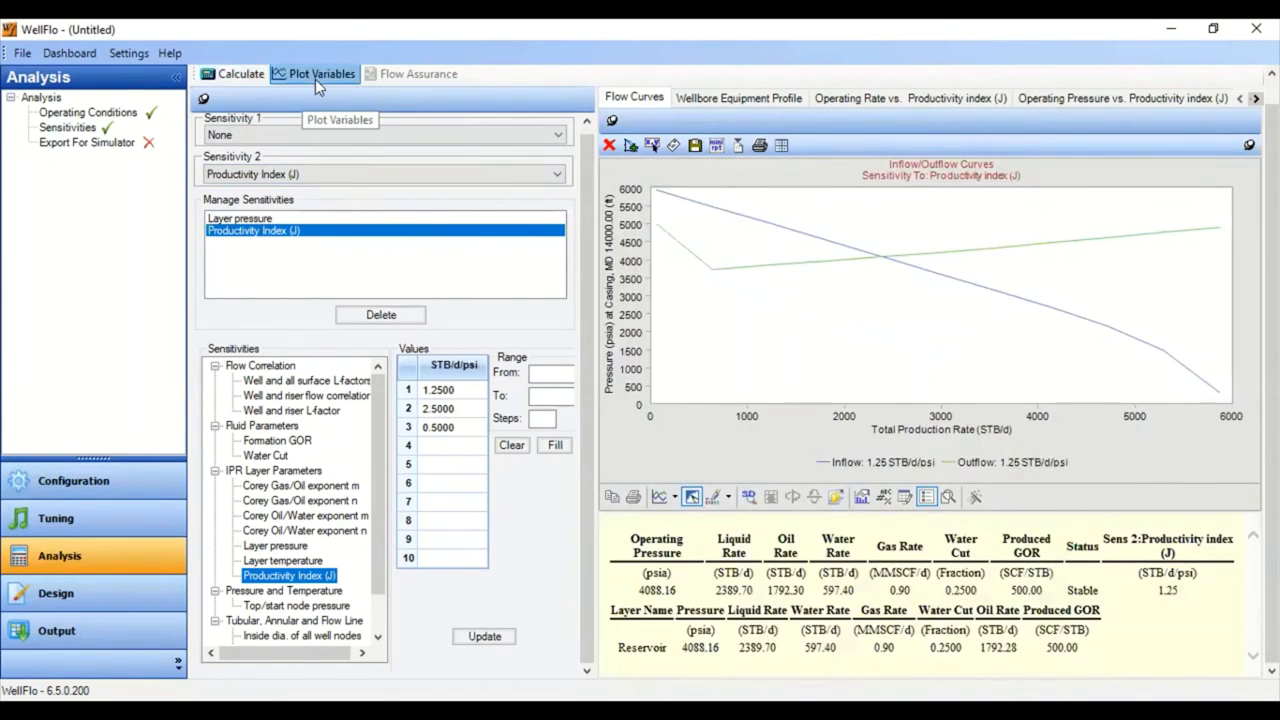
{"action": "left_click", "coordinate": [315, 79]}
{"action": "left_click", "coordinate": [401, 56]}
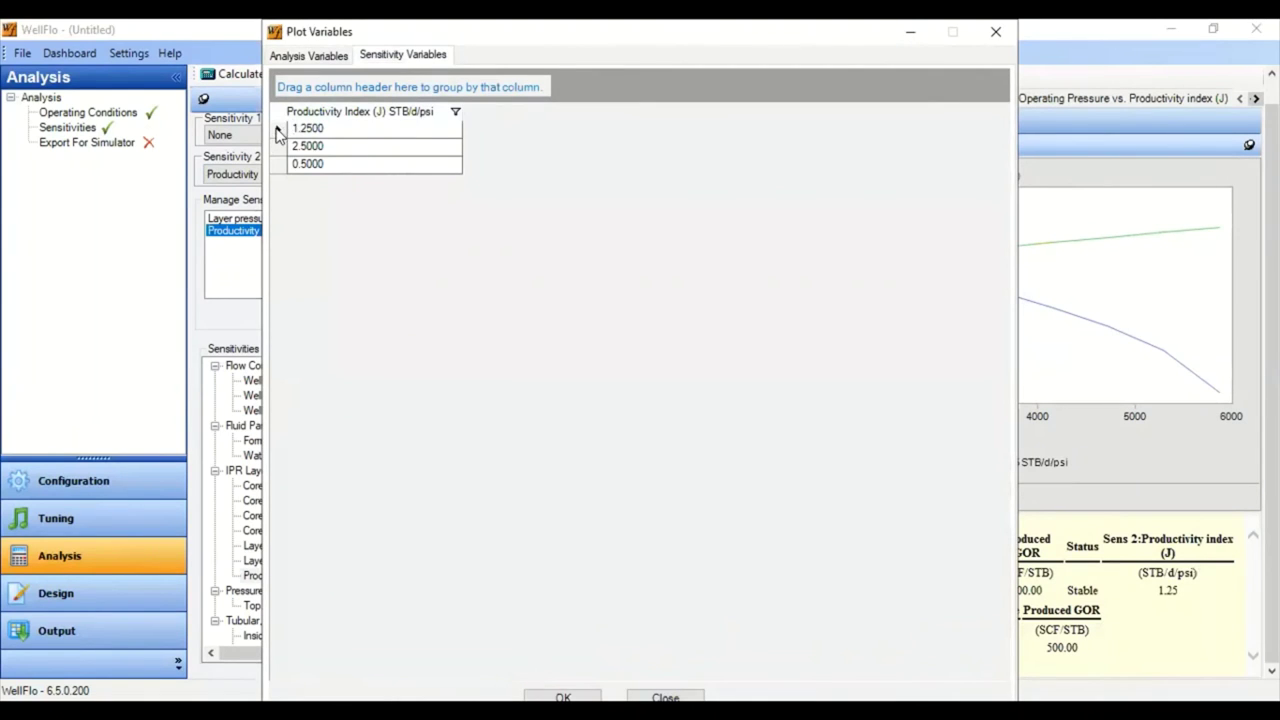
{"action": "left_click_drag", "start_coordinate": [278, 134], "coordinate": [281, 171]}
{"action": "left_click", "coordinate": [563, 697]}
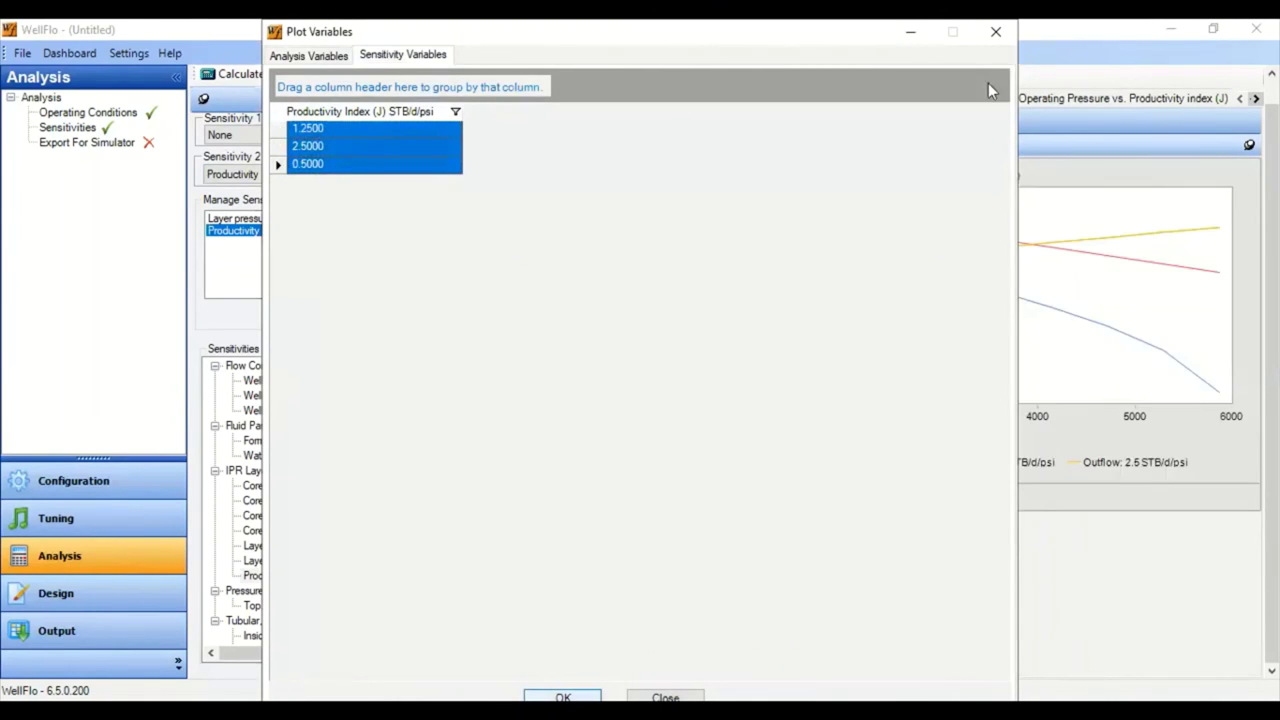
{"action": "left_click", "coordinate": [995, 31]}
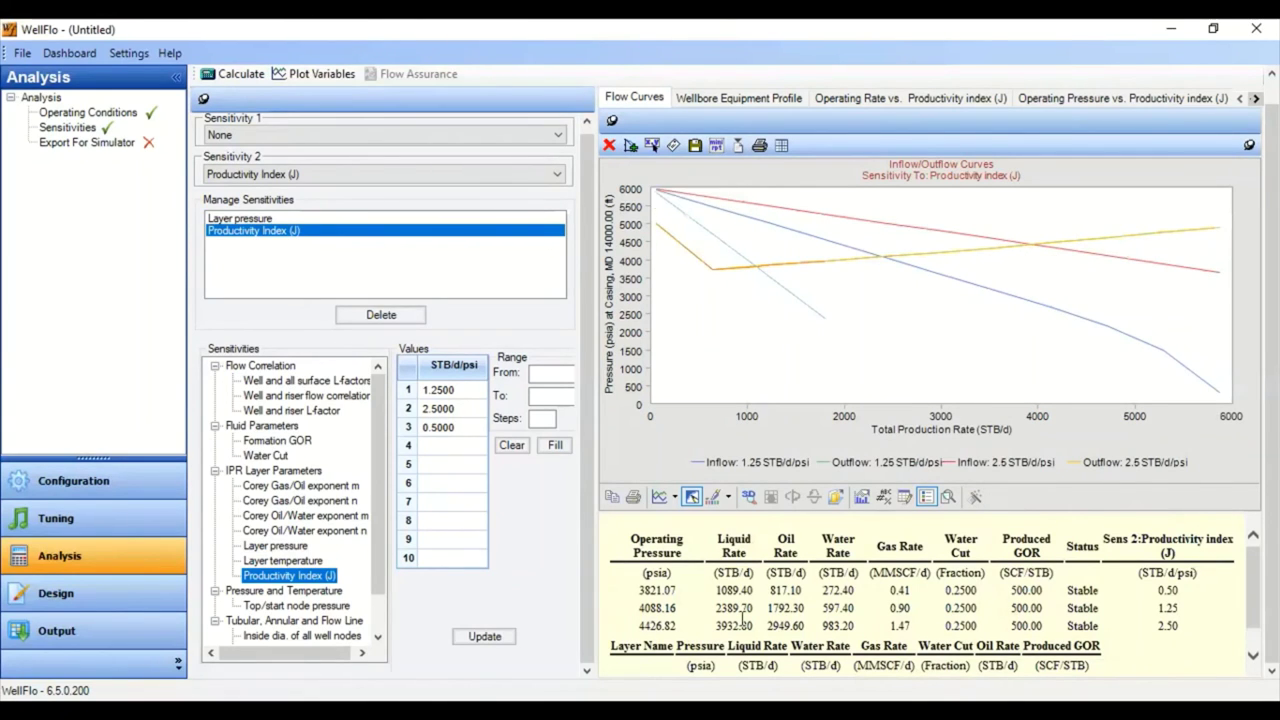
{"action": "left_click_drag", "start_coordinate": [642, 626], "coordinate": [1178, 630]}
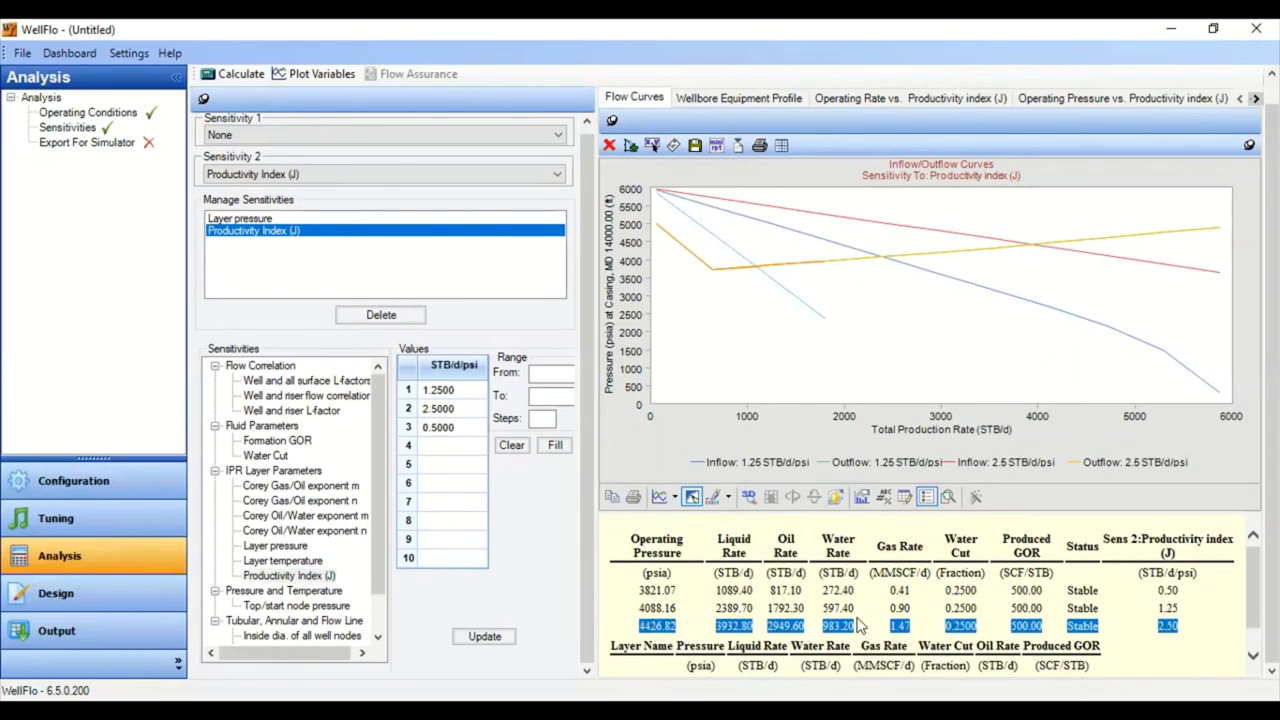
{"action": "left_click", "coordinate": [770, 608]}
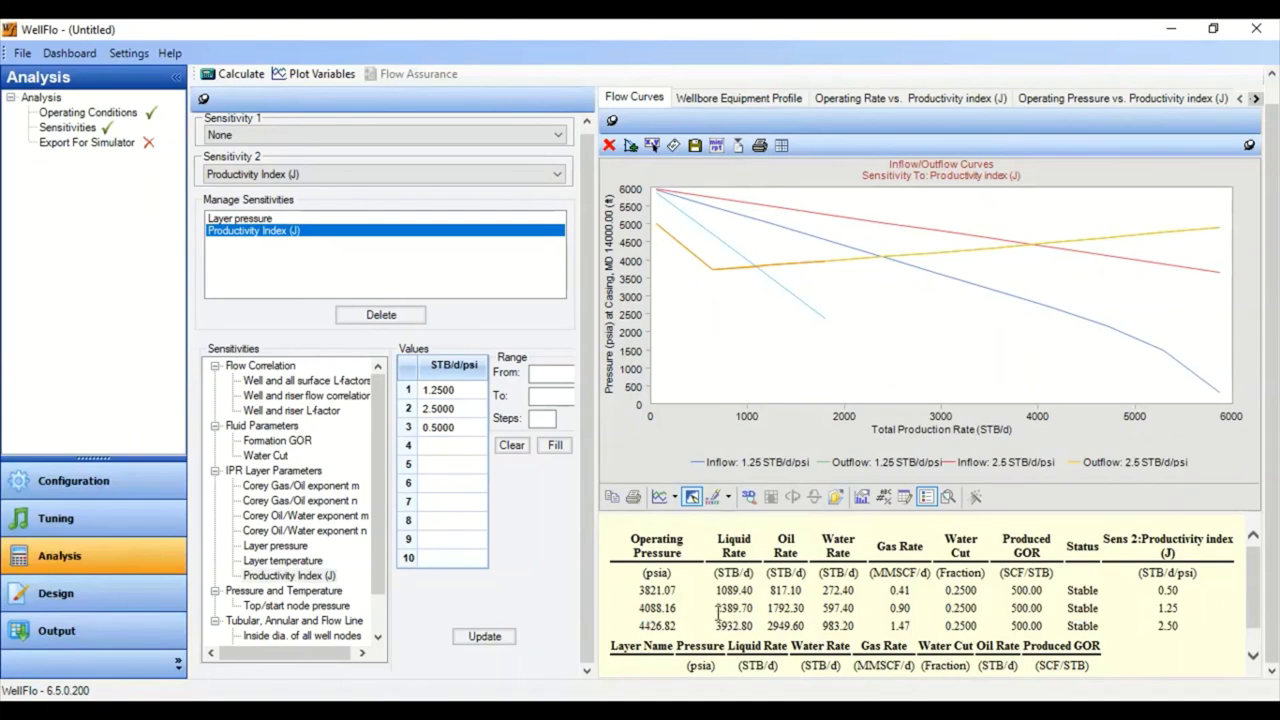
{"action": "mouse_move", "coordinate": [718, 626]}
{"action": "left_mouse_down"}
{"action": "mouse_move", "coordinate": [784, 608]}
{"action": "mouse_move", "coordinate": [744, 638]}
{"action": "mouse_move", "coordinate": [724, 626]}
{"action": "mouse_move", "coordinate": [742, 620]}
{"action": "left_mouse_up"}
{"action": "left_click", "coordinate": [722, 592]}
{"action": "left_click", "coordinate": [718, 591]}
- Set Sensitivity 1 back to Layer pressure and calculate it combined with the productivity index sensitivity
{"action": "left_click", "coordinate": [272, 140]}
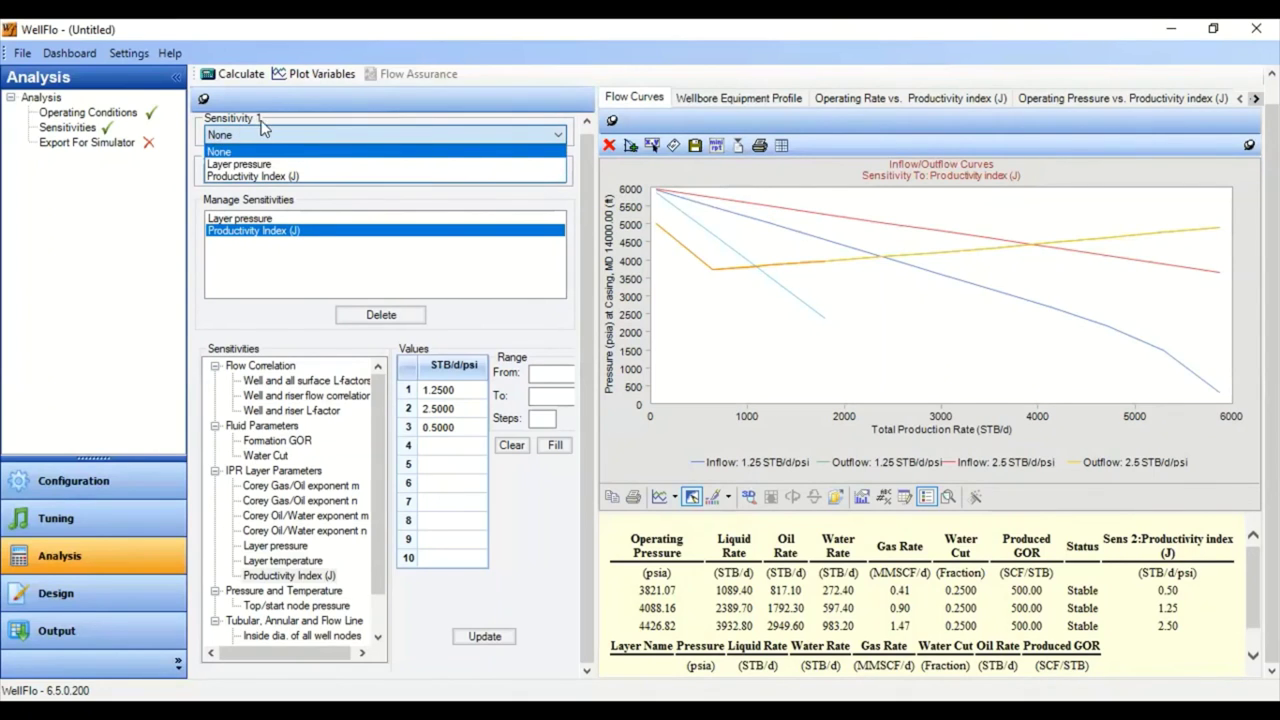
{"action": "left_click", "coordinate": [257, 165]}
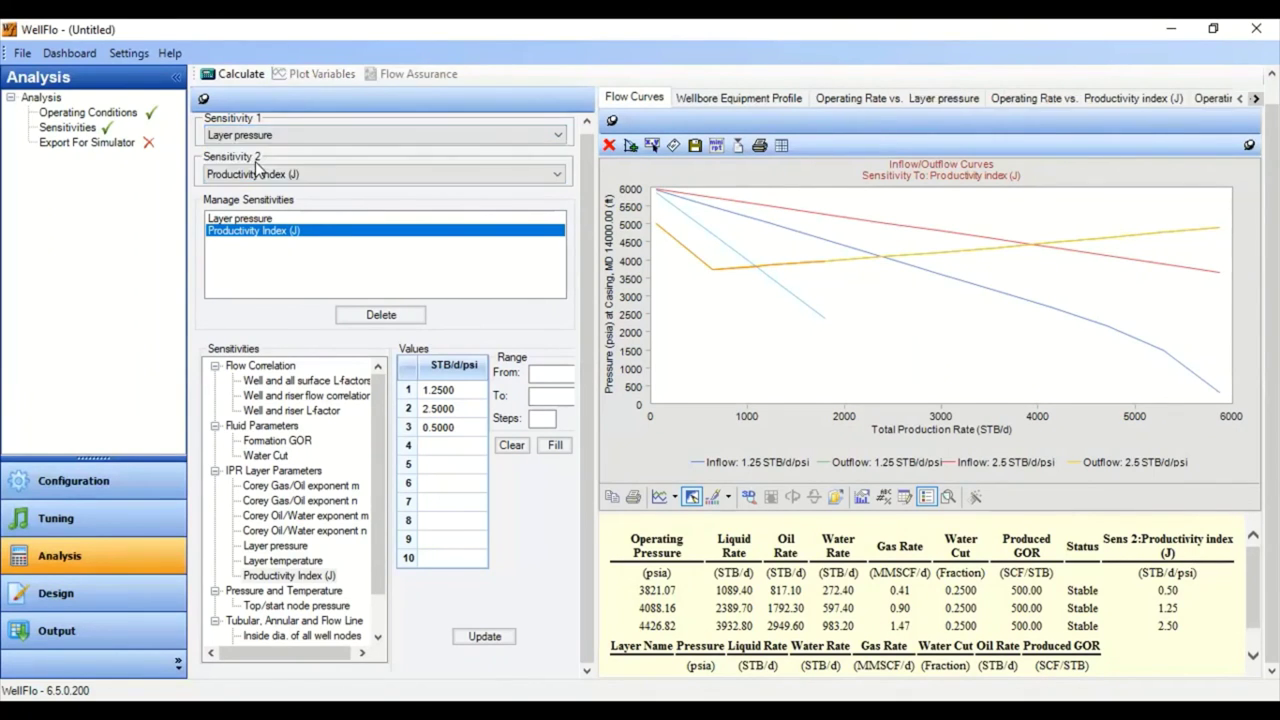
{"action": "left_click", "coordinate": [250, 74]}
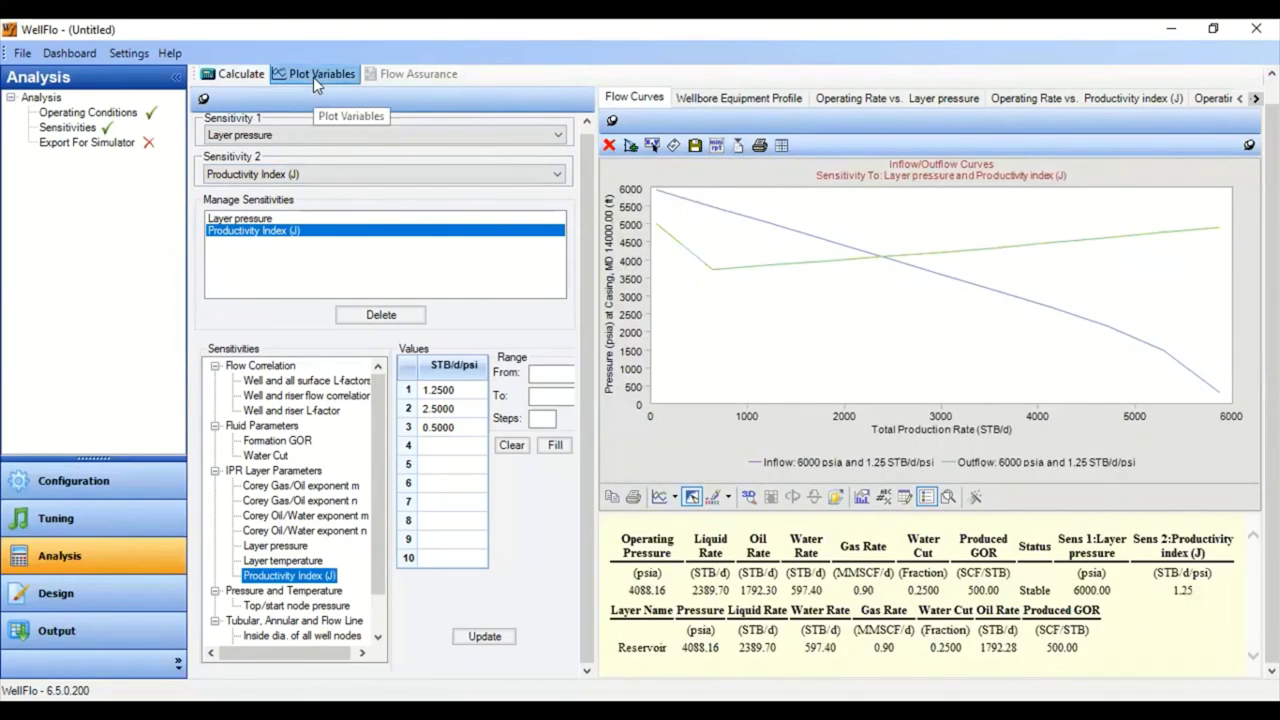
- Plot every combination of layer pressure and productivity index, and enlarge the inflow/outflow chart area
{"action": "left_click", "coordinate": [313, 77]}
{"action": "left_click", "coordinate": [392, 56]}
{"action": "left_click_drag", "start_coordinate": [288, 130], "coordinate": [288, 328]}
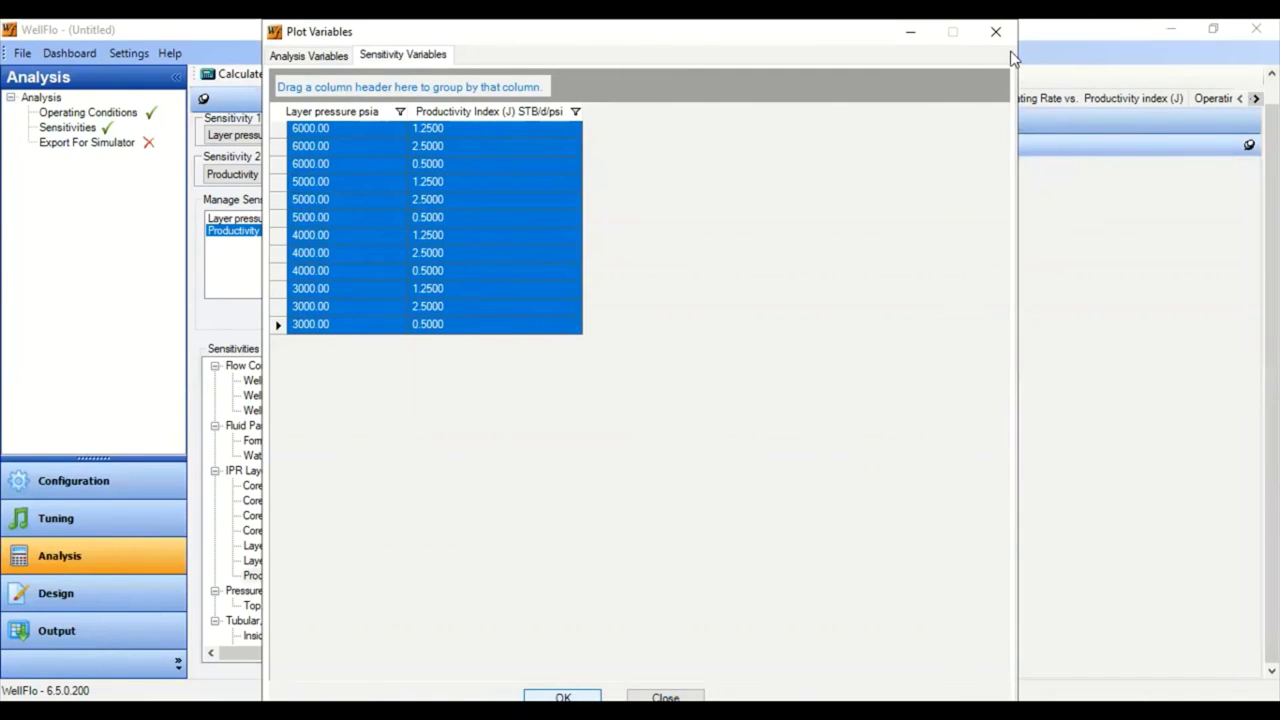
{"action": "left_click", "coordinate": [995, 31]}
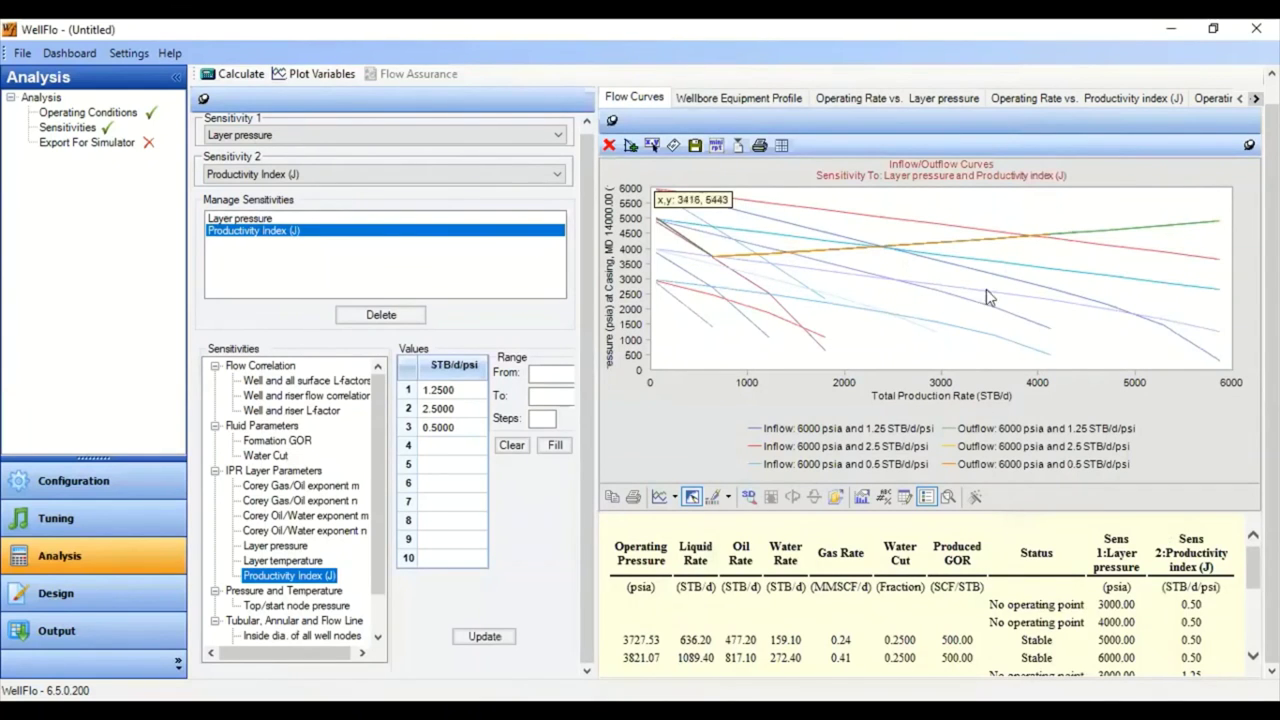
{"action": "left_click_drag", "start_coordinate": [1011, 511], "coordinate": [1011, 605]}
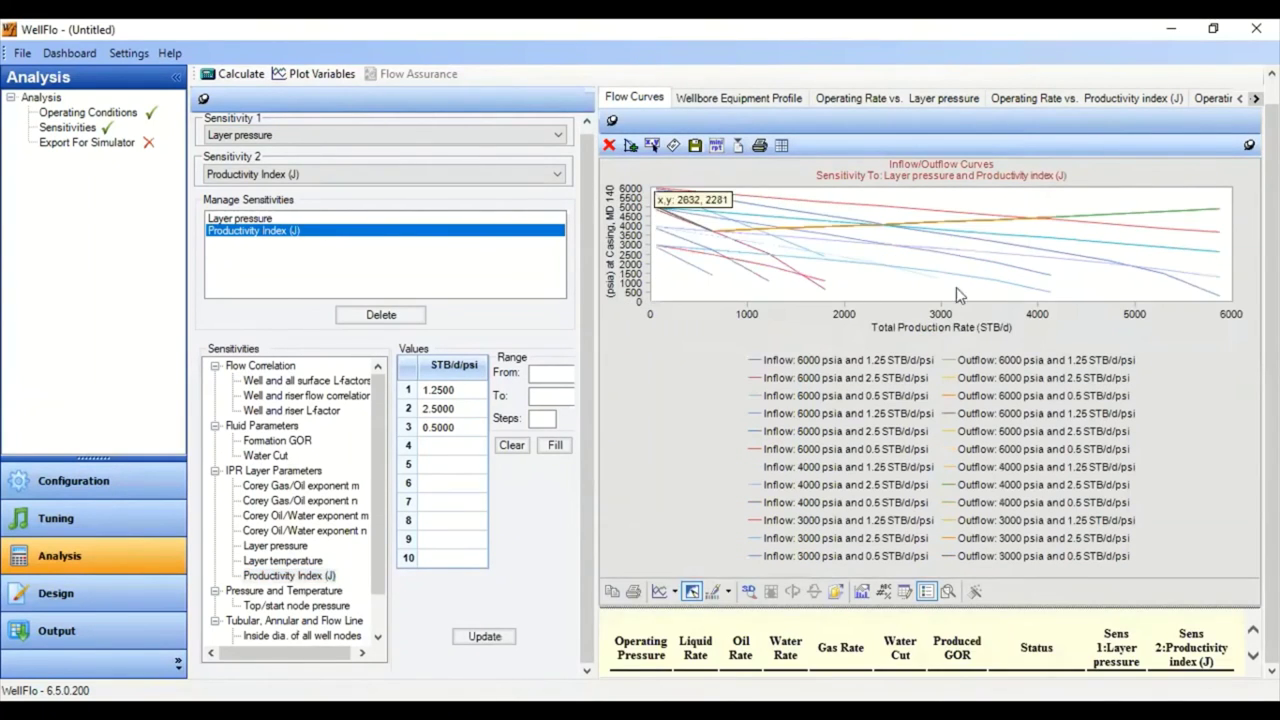
- Limit the plotted curves to the three productivity index cases at 5000 psia layer pressure
{"action": "left_click", "coordinate": [322, 84]}
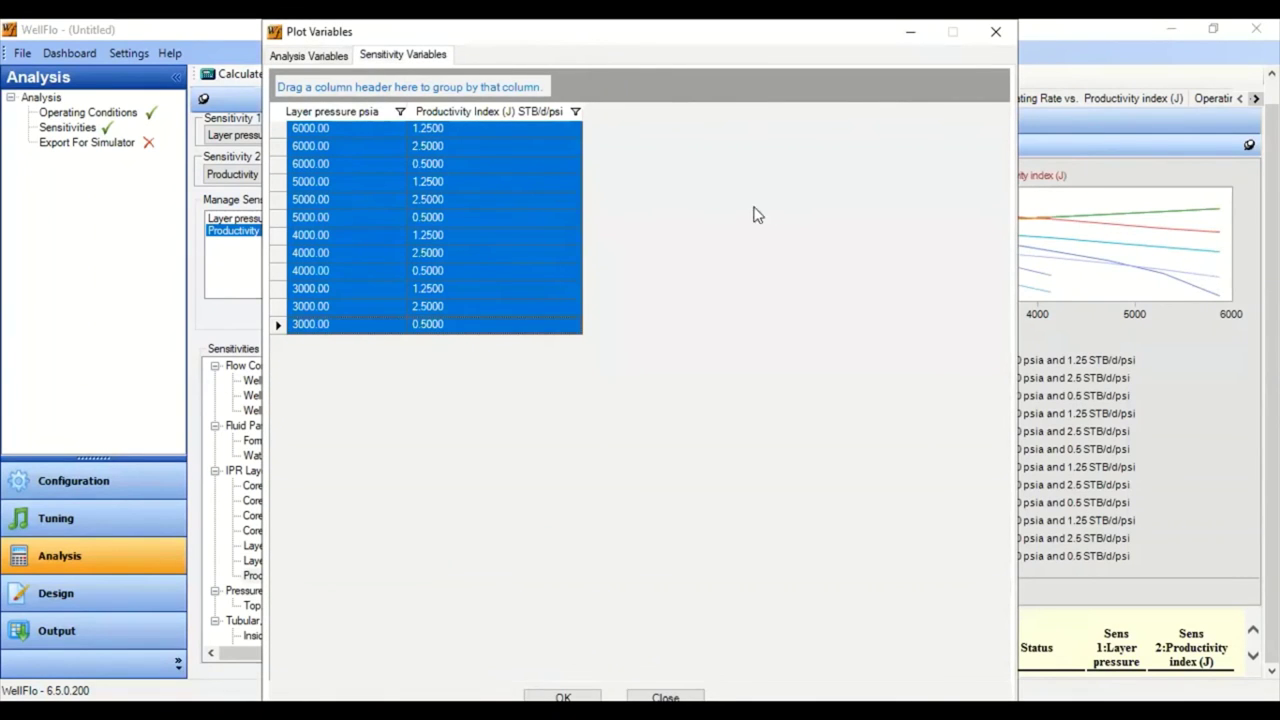
{"action": "left_click", "coordinate": [278, 129]}
{"action": "left_click_drag", "start_coordinate": [278, 140], "coordinate": [280, 220]}
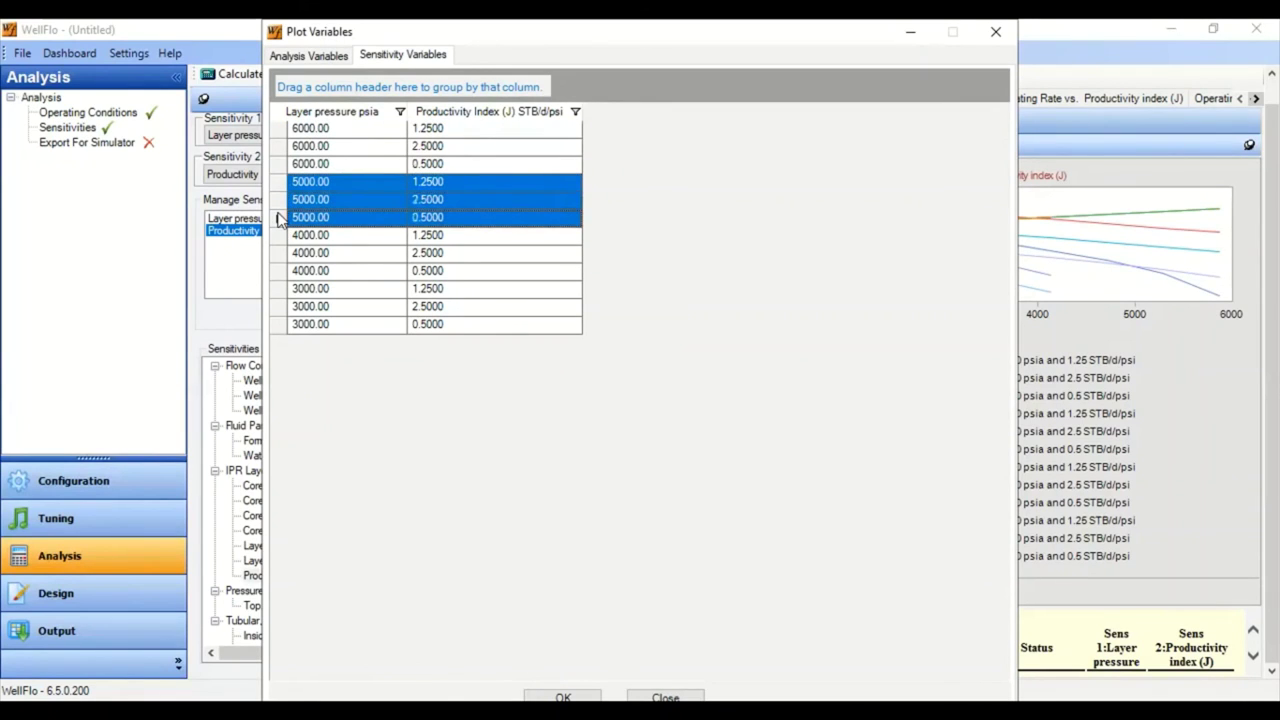
{"action": "left_click", "coordinate": [563, 697]}
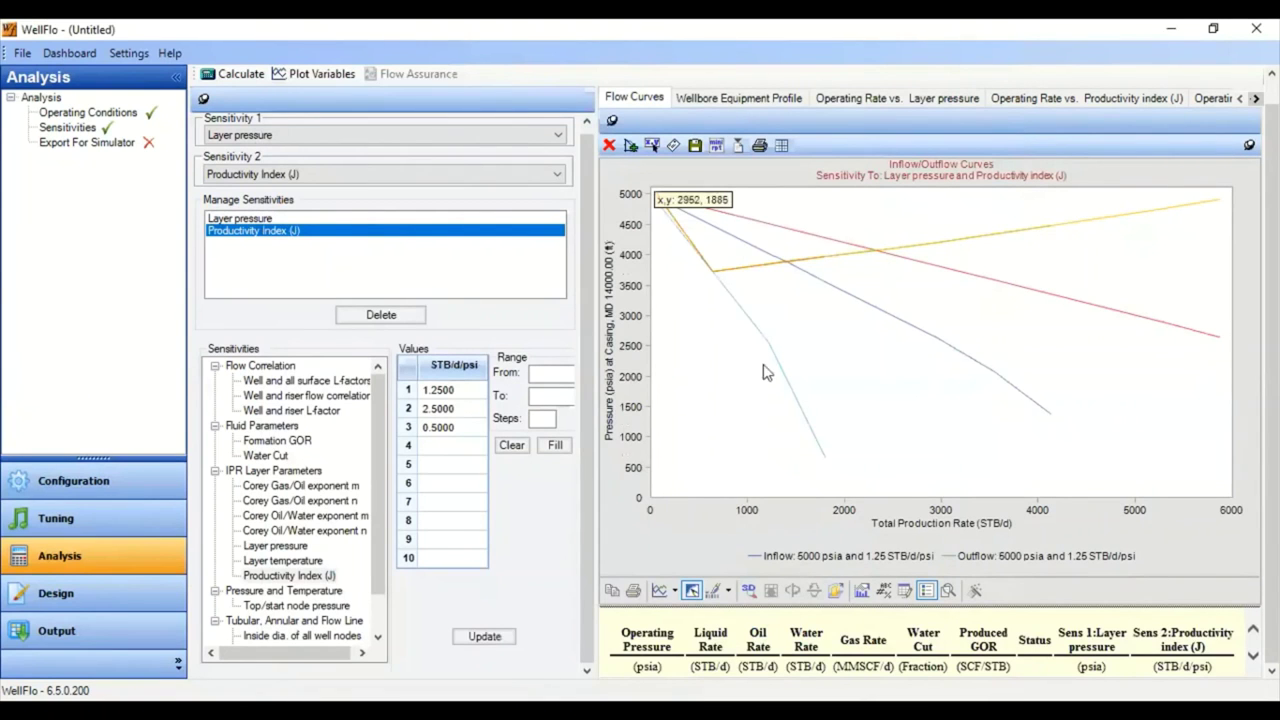
- Plot only the 4000 psia layer pressure cases with productivity indexes of 1.25, 2.5 and 0.5 STB/d/psi
{"action": "left_click", "coordinate": [317, 74]}
{"action": "left_click", "coordinate": [385, 55]}
{"action": "left_click", "coordinate": [277, 238]}
{"action": "left_click_drag", "start_coordinate": [277, 243], "coordinate": [277, 271]}
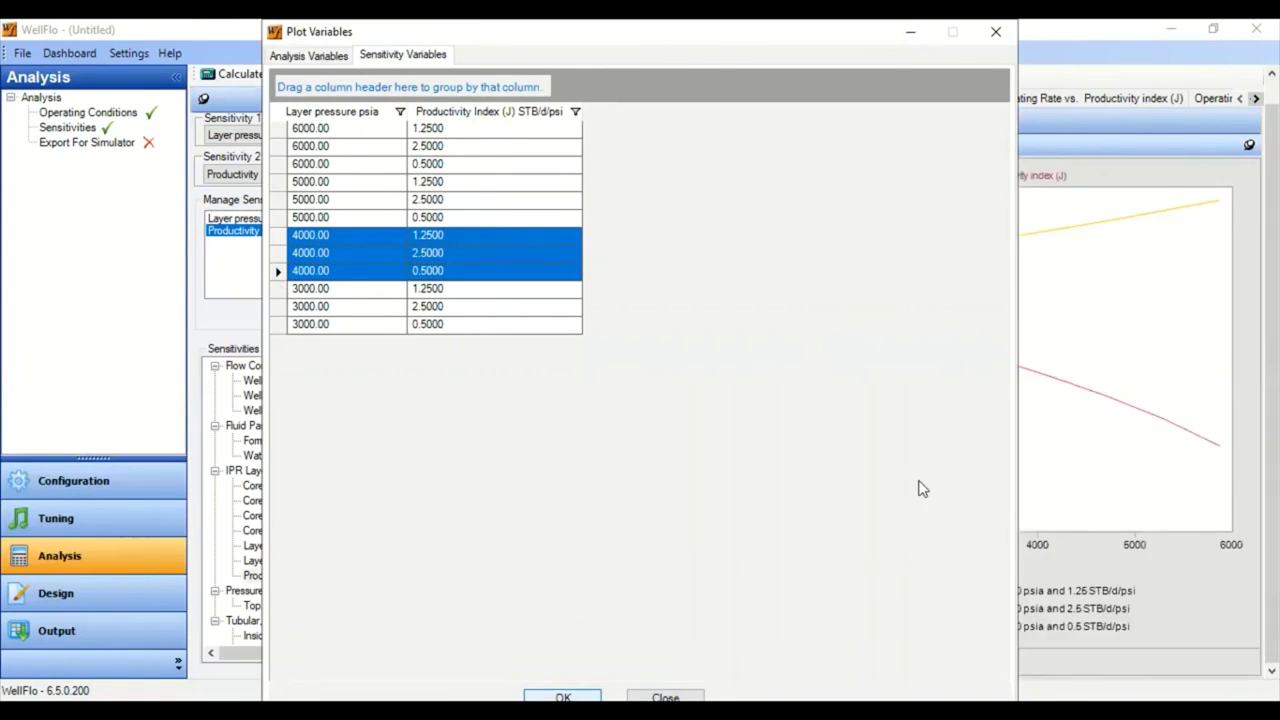
{"action": "left_click", "coordinate": [996, 32]}
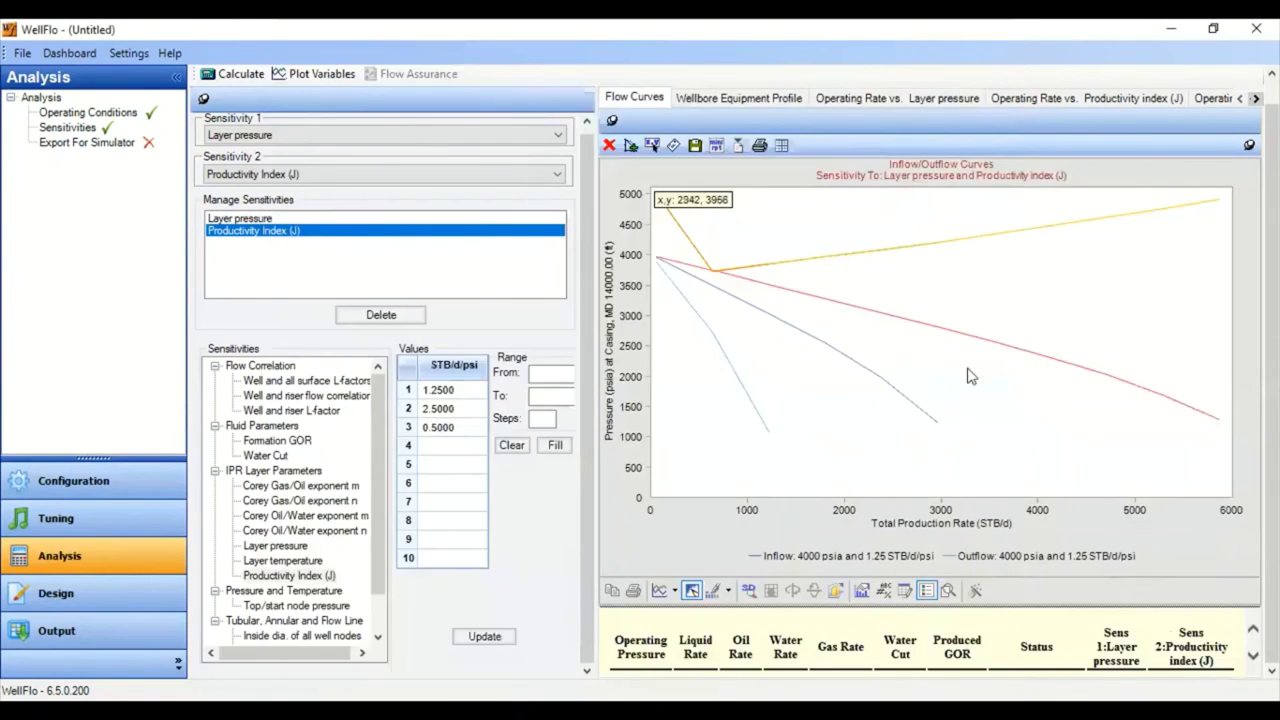